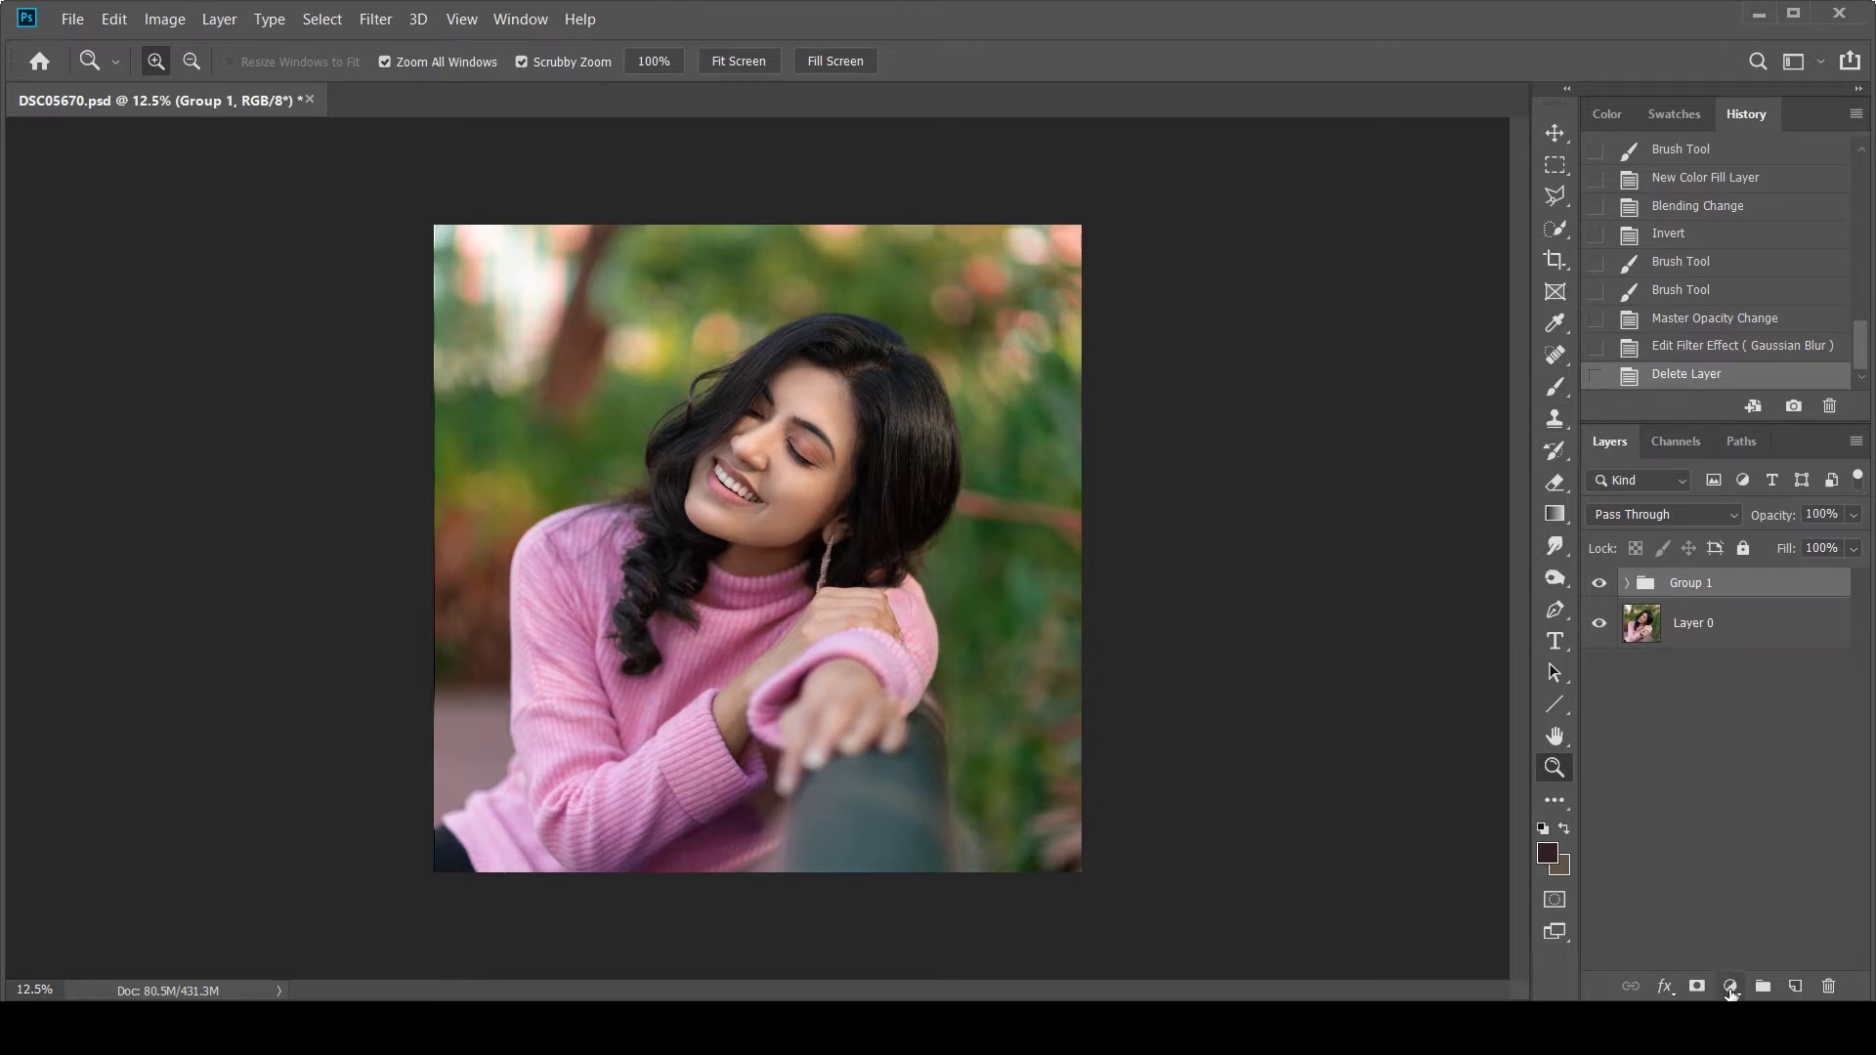
# Open the fill and adjustment layer menu at the bottom of the Layers panel.
pyautogui.click(1729, 988)
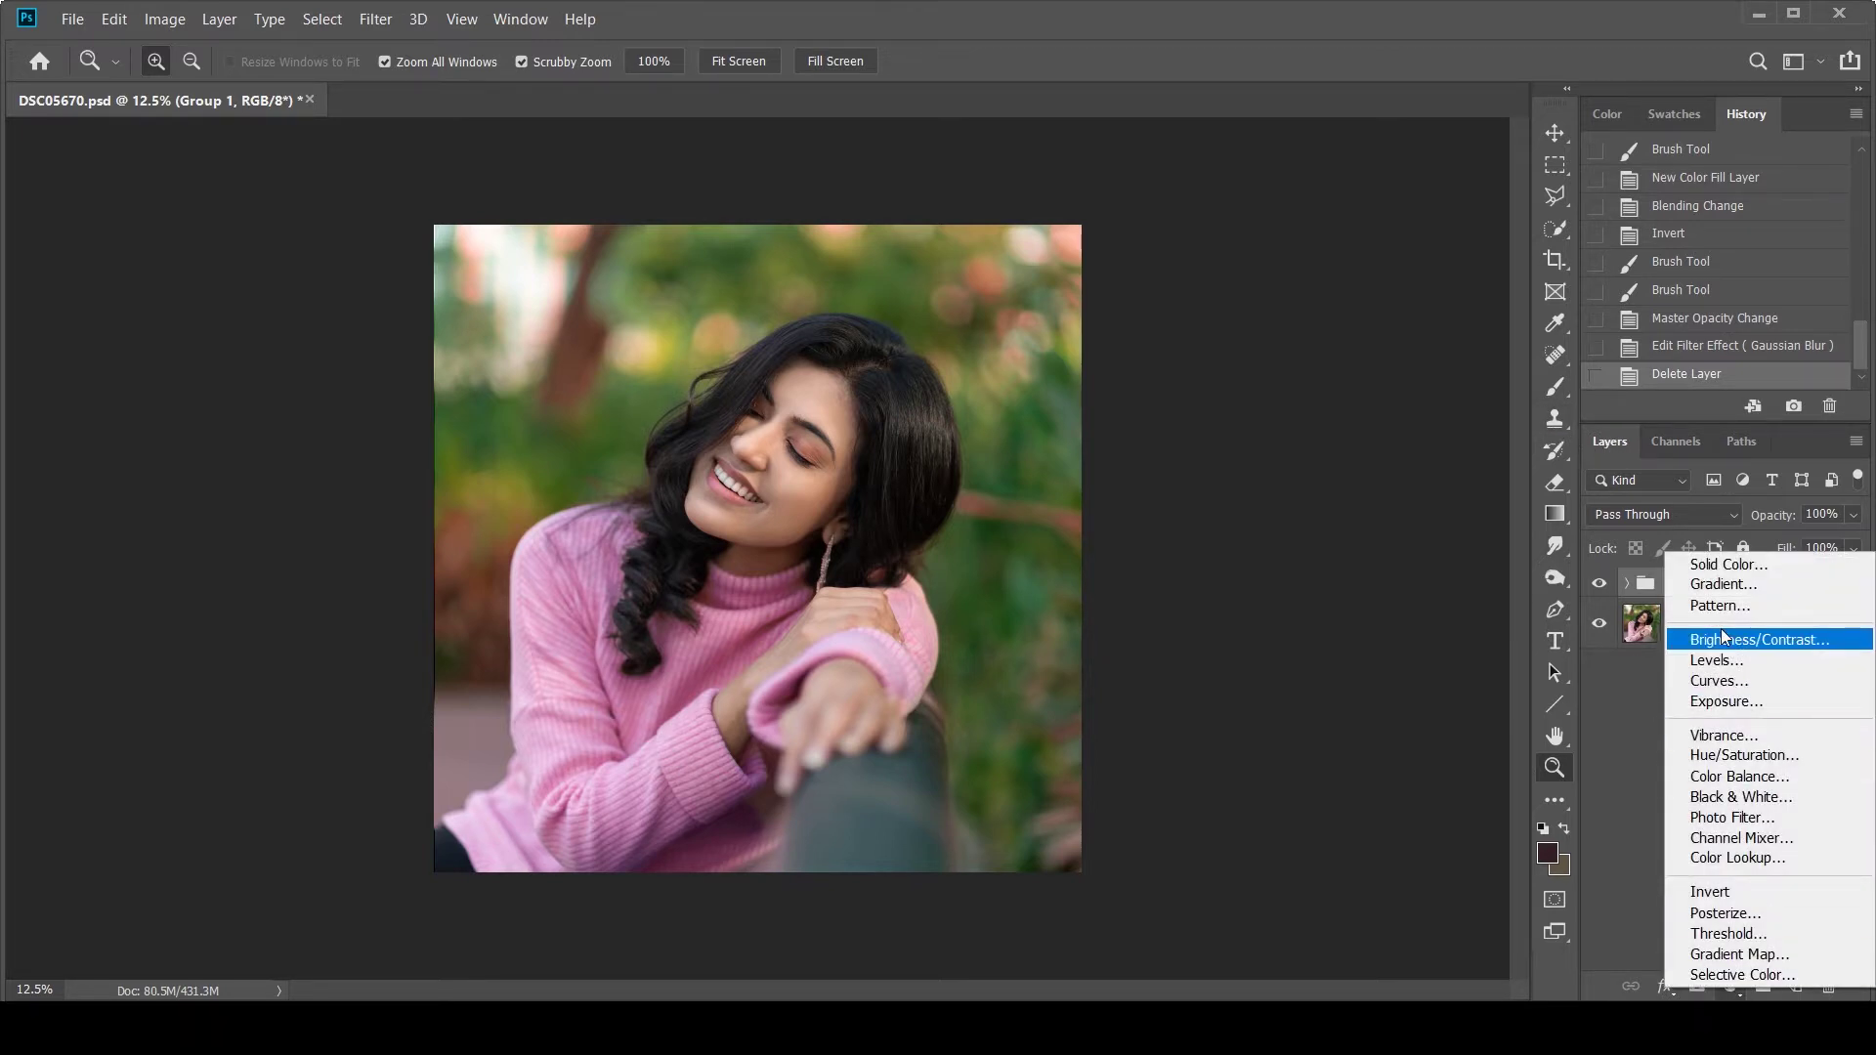
# Add a Gradient Fill layer and make its gradient Noise type at 100% roughness.
pyautogui.click(1717, 586)
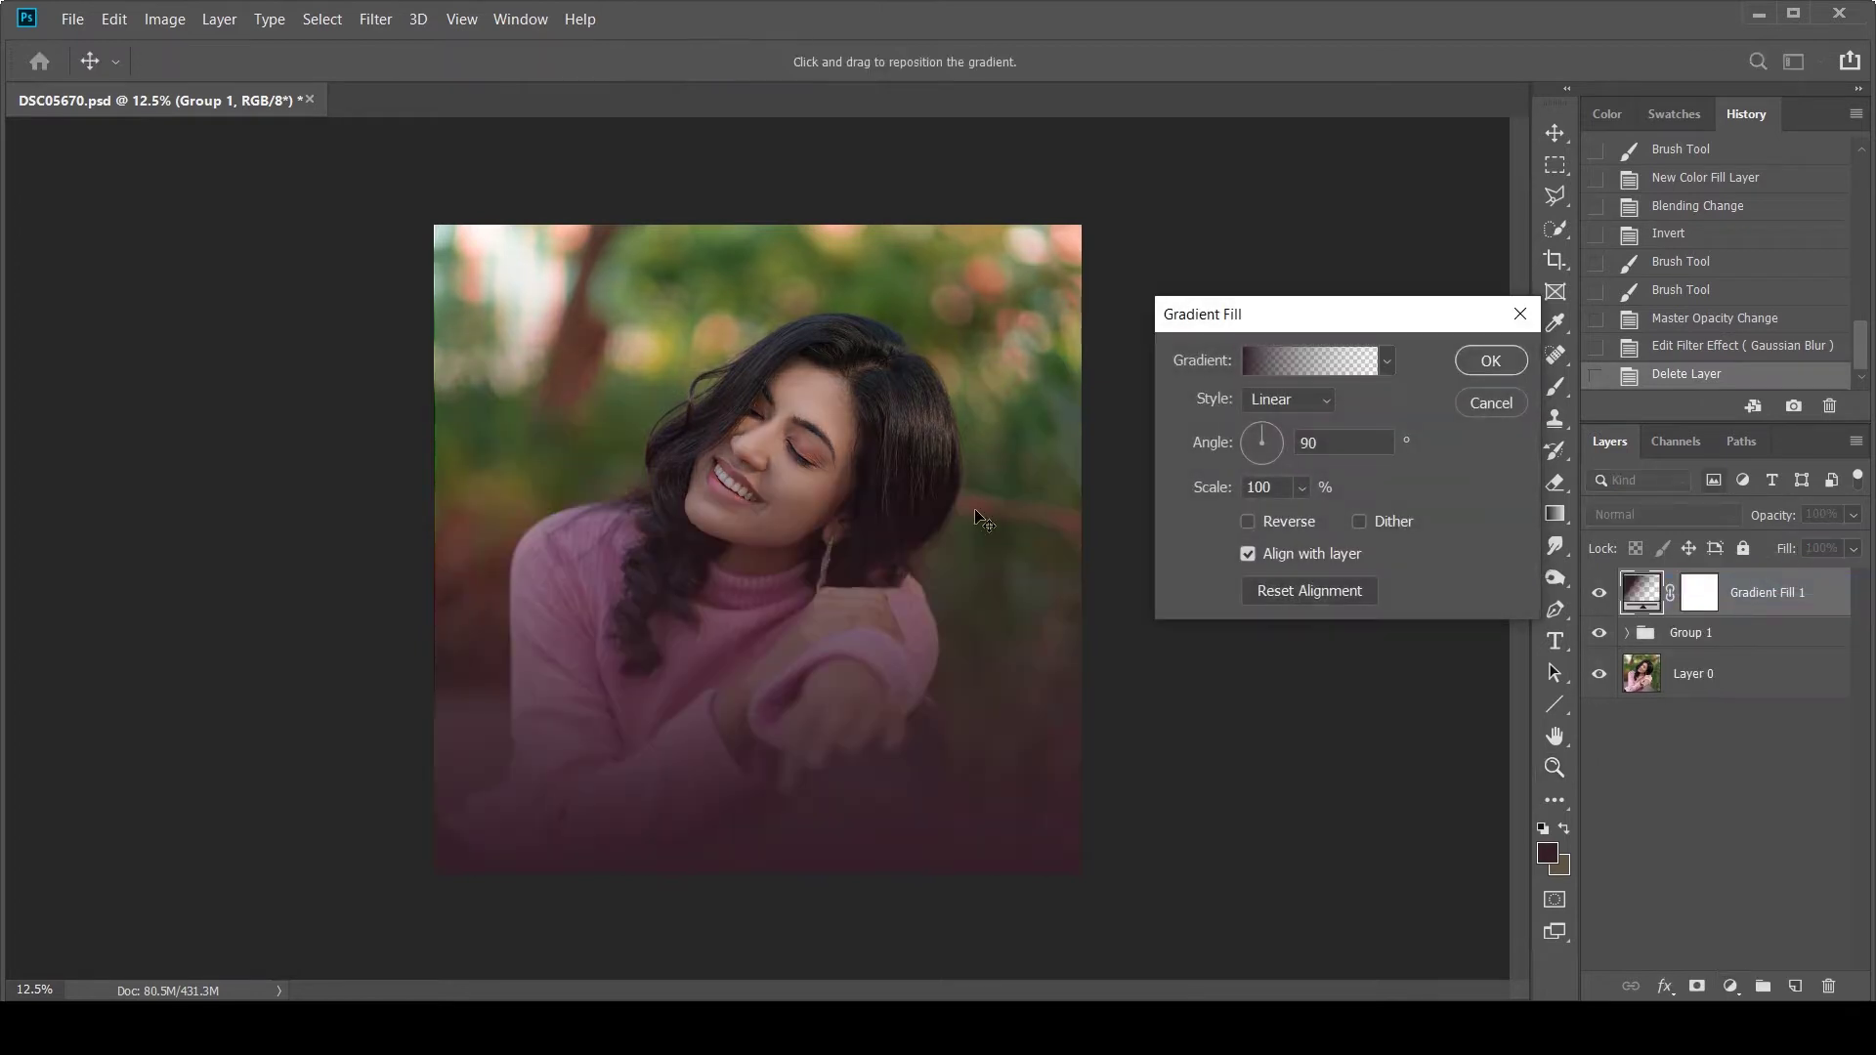
pyautogui.click(1300, 361)
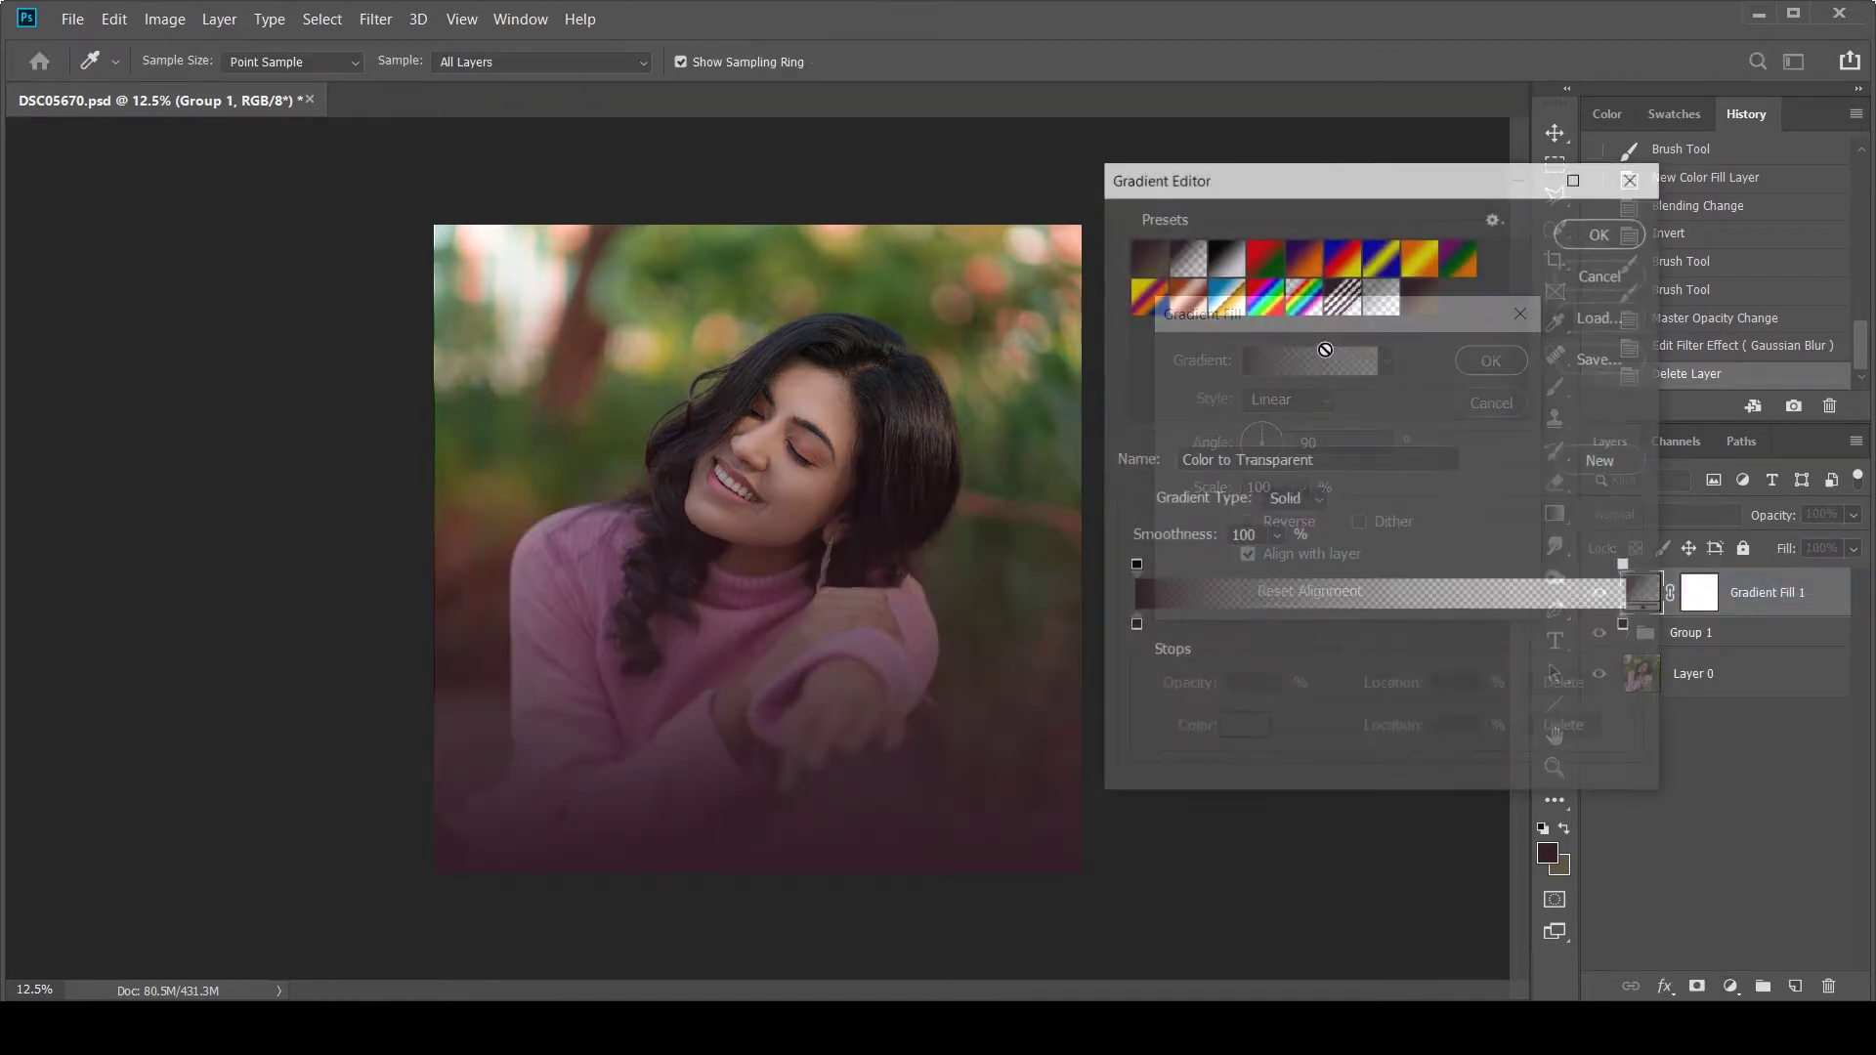
pyautogui.click(1241, 270)
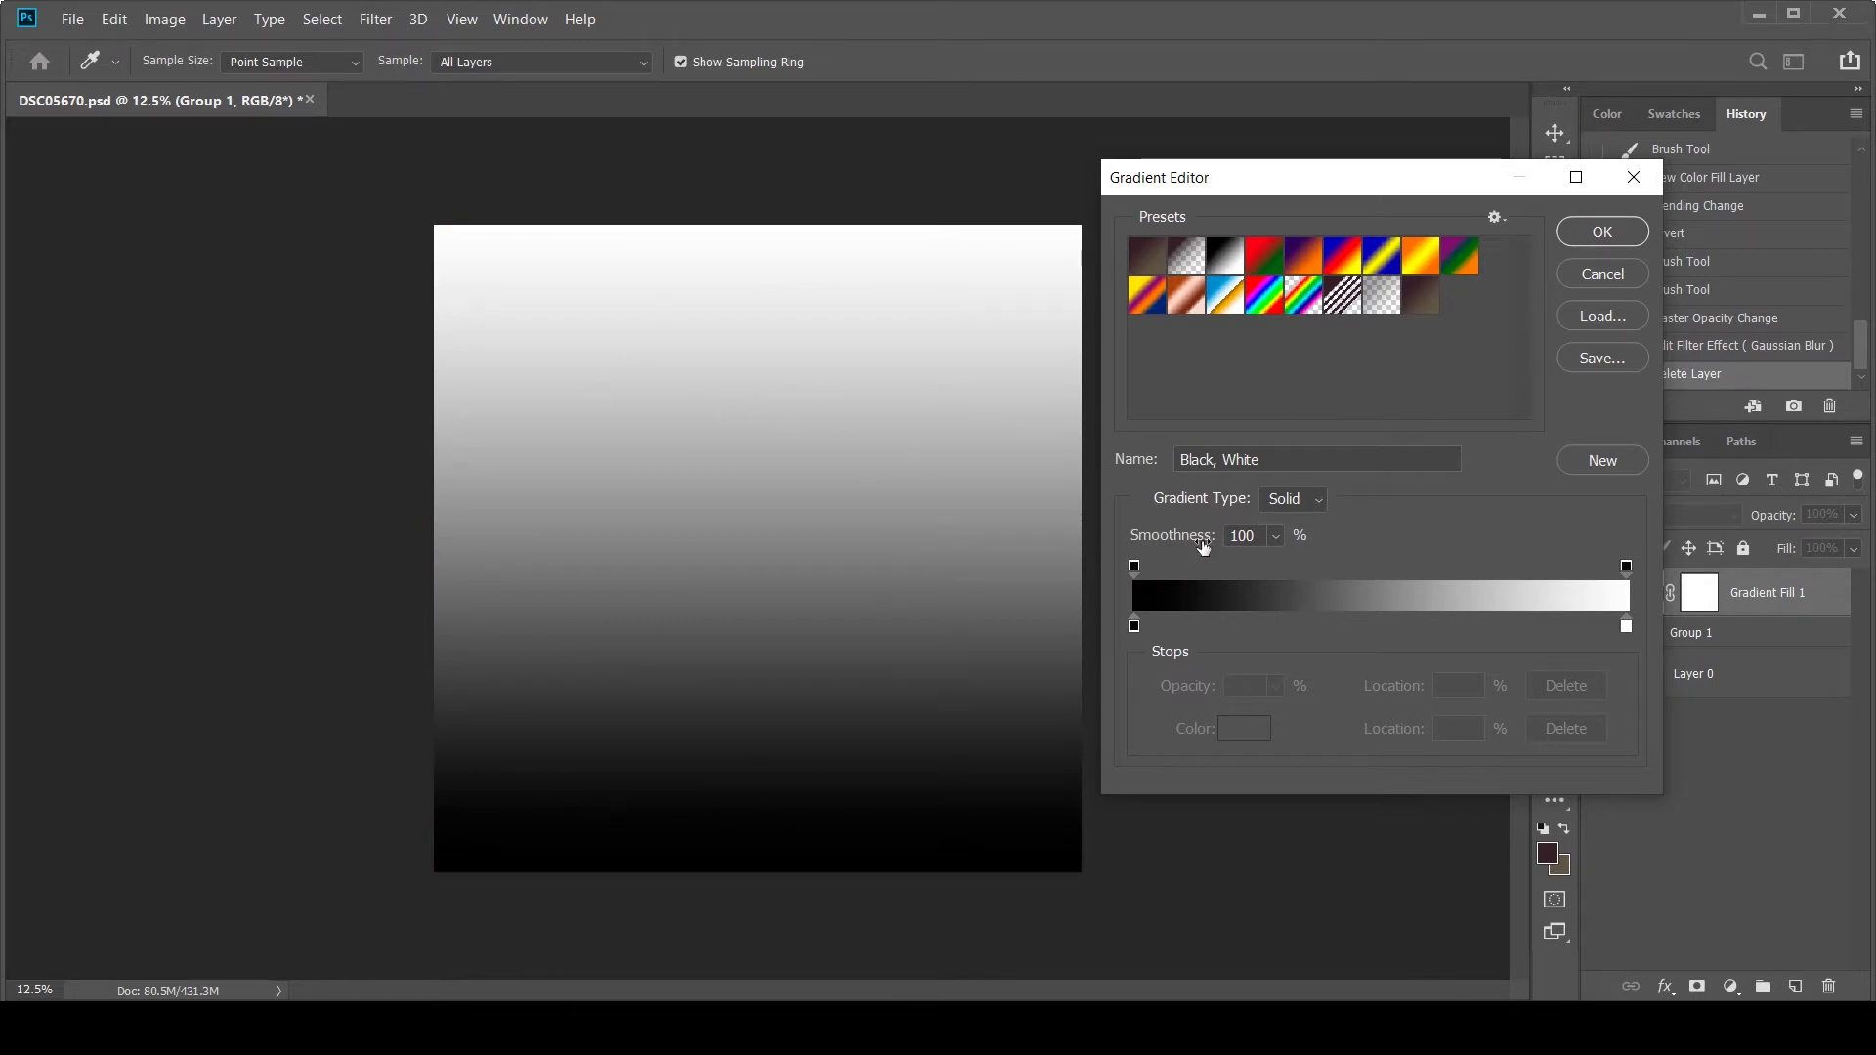
pyautogui.click(1317, 500)
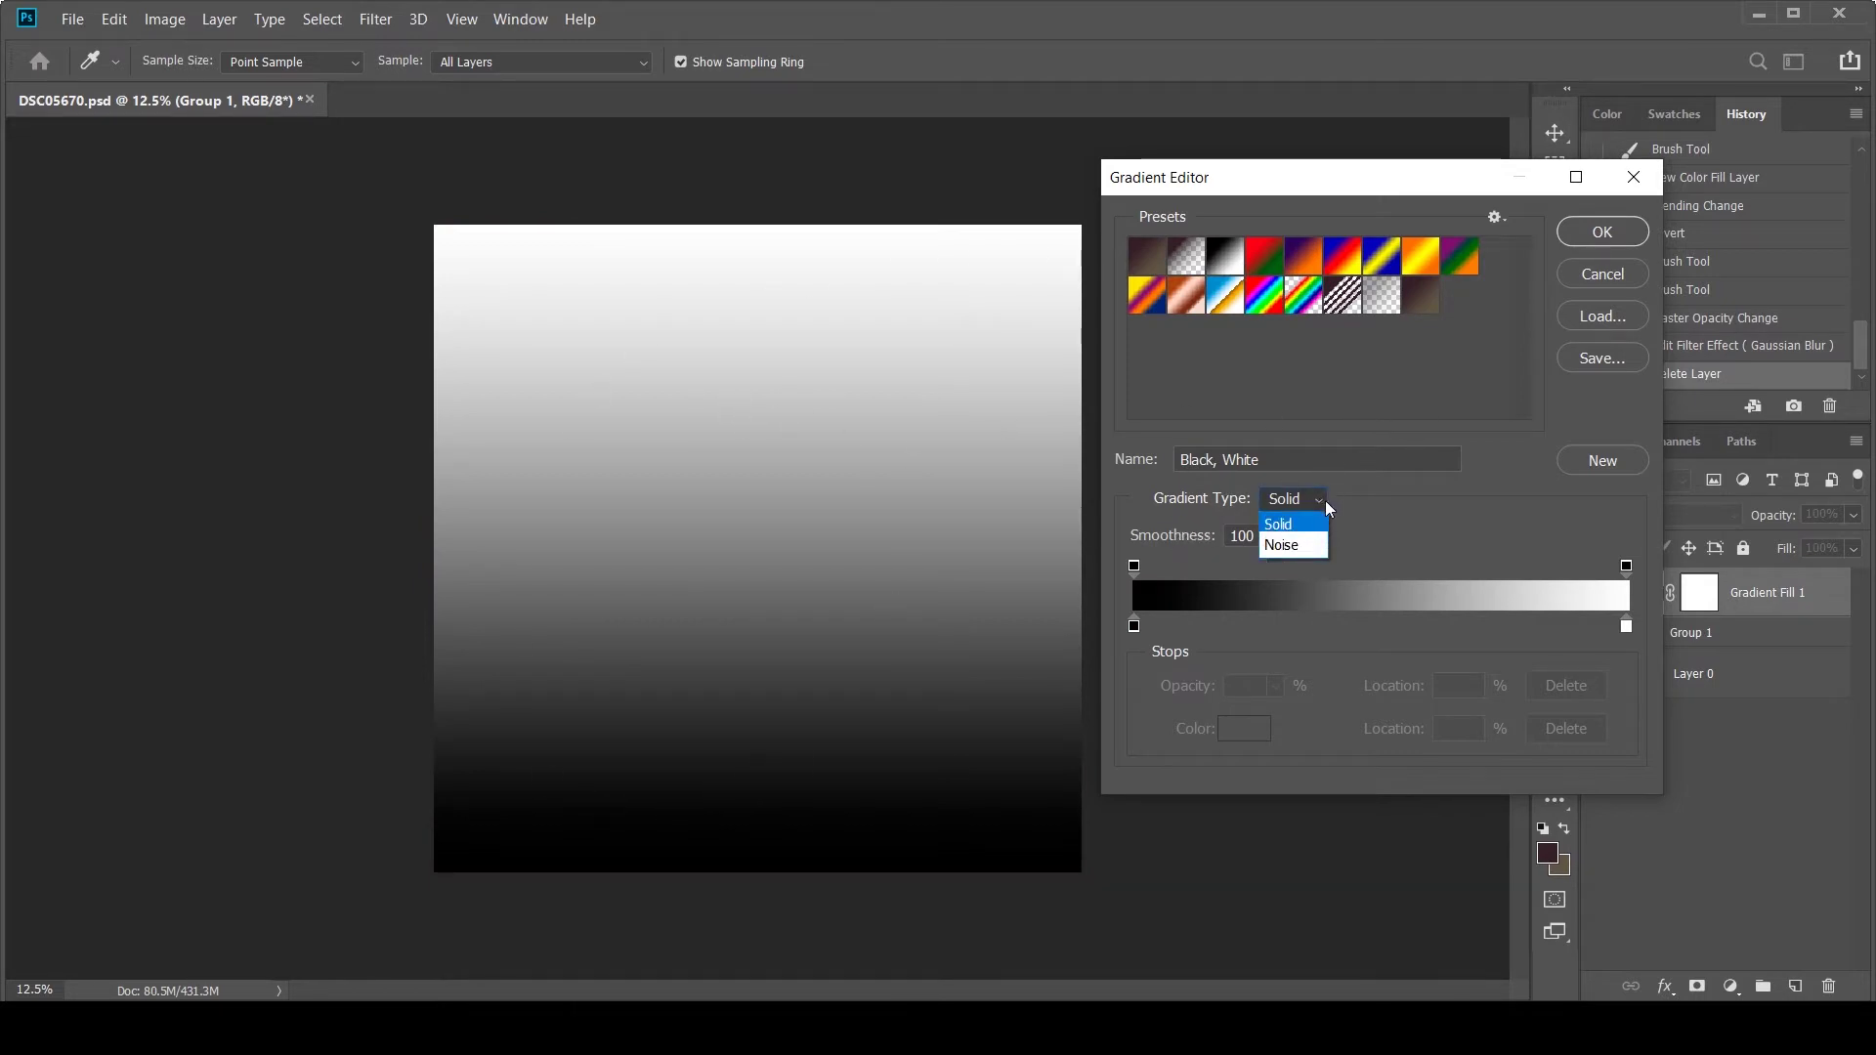
pyautogui.click(1305, 543)
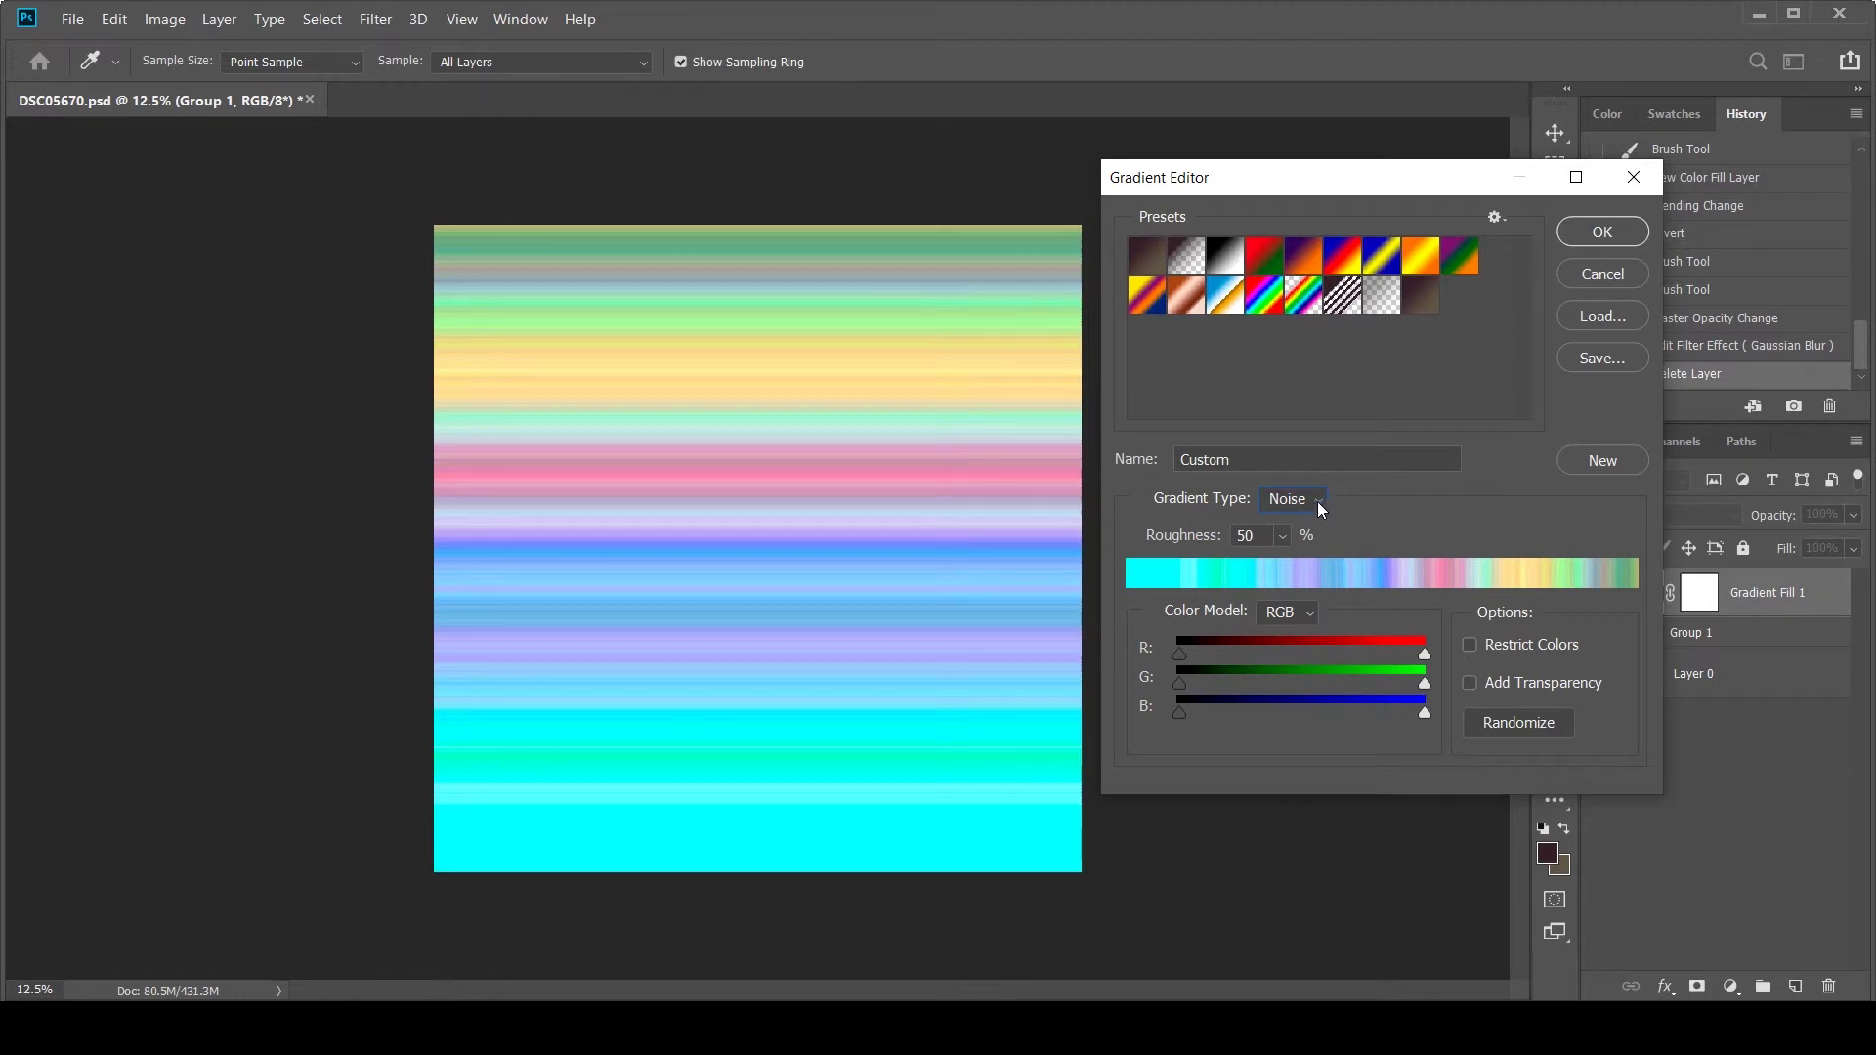
pyautogui.click(1281, 536)
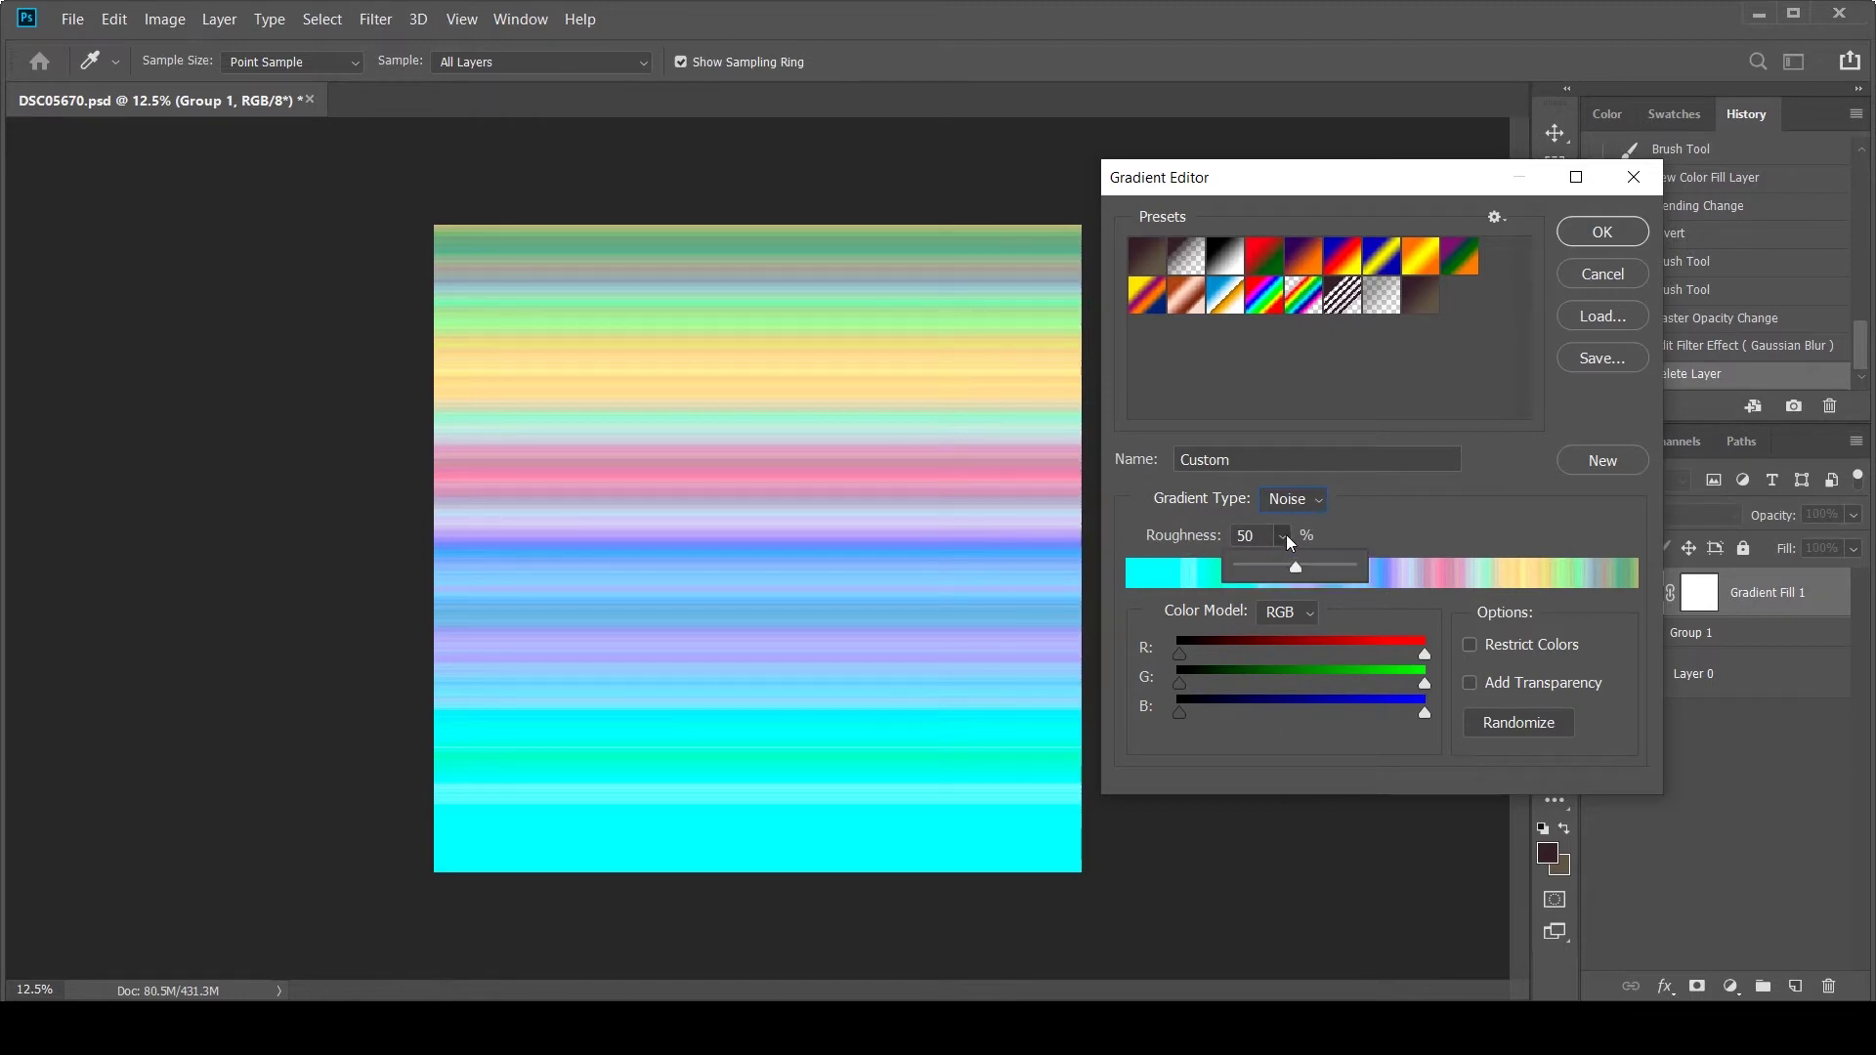
pyautogui.moveTo(1299, 565); pyautogui.dragTo(1355, 561)
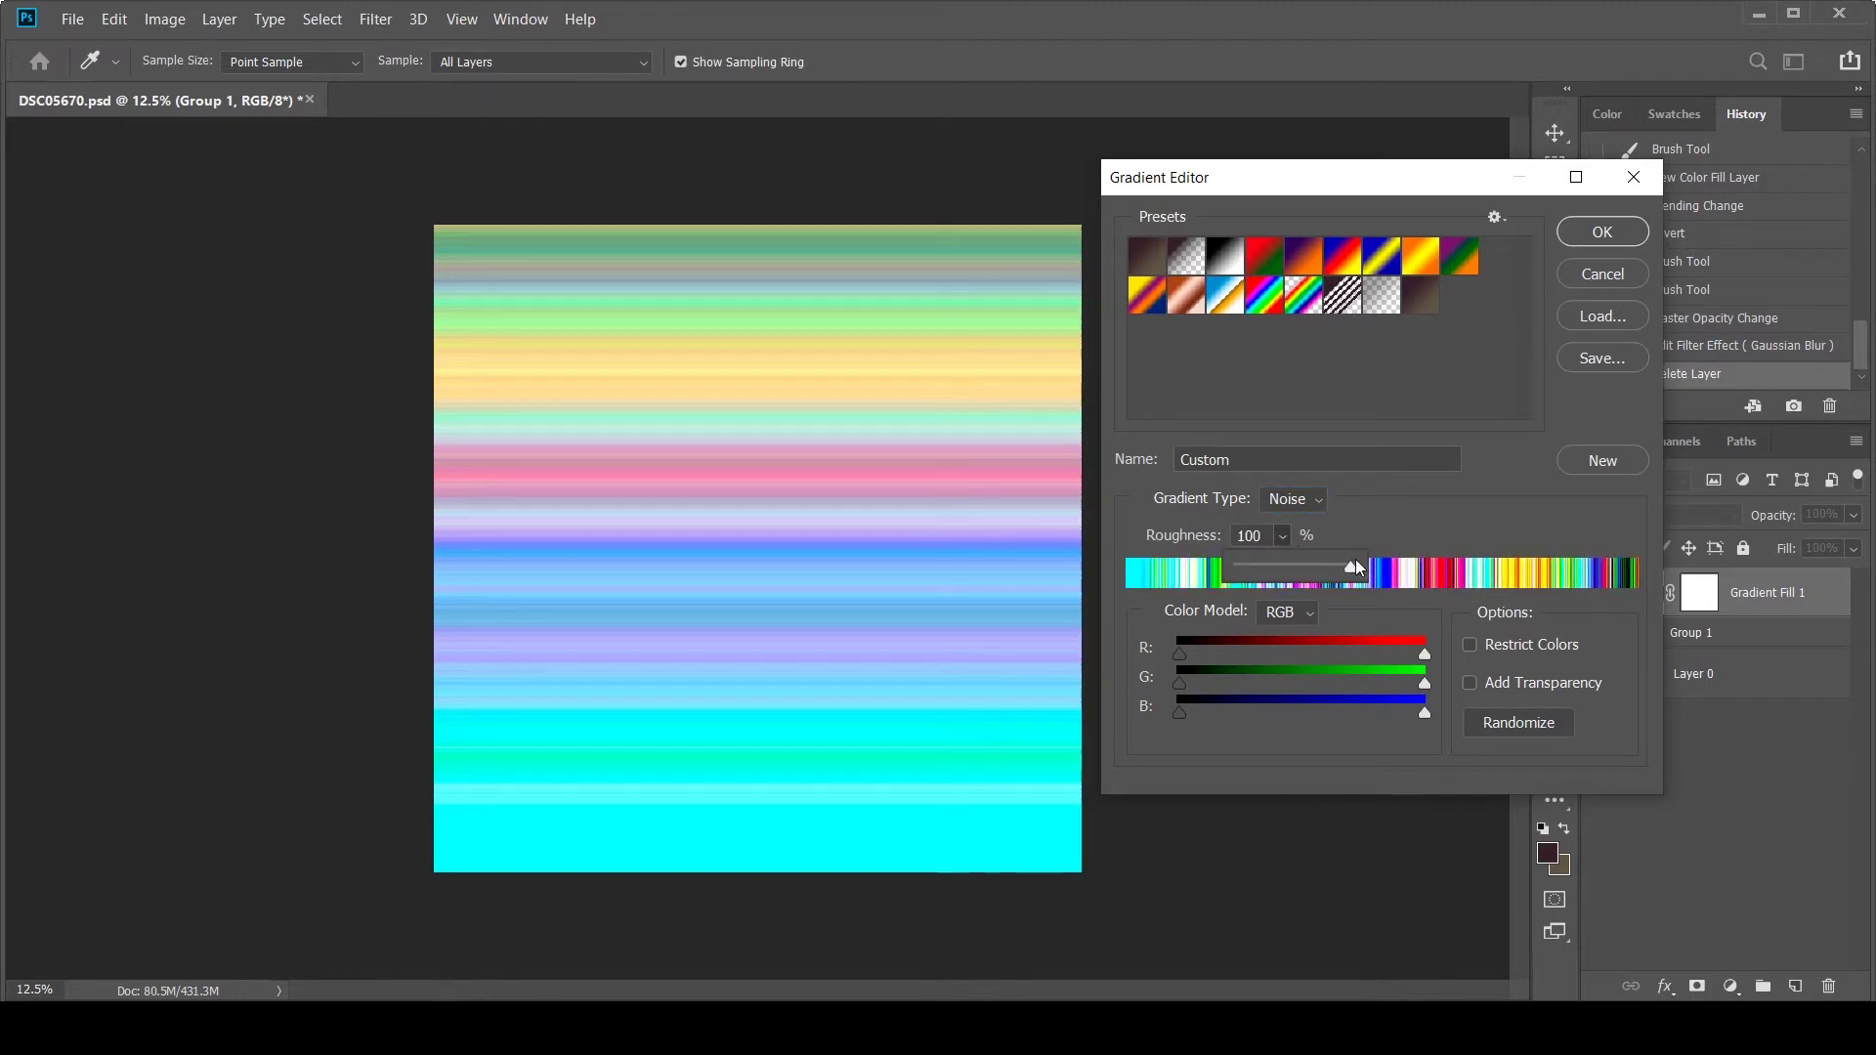
pyautogui.click(1401, 525)
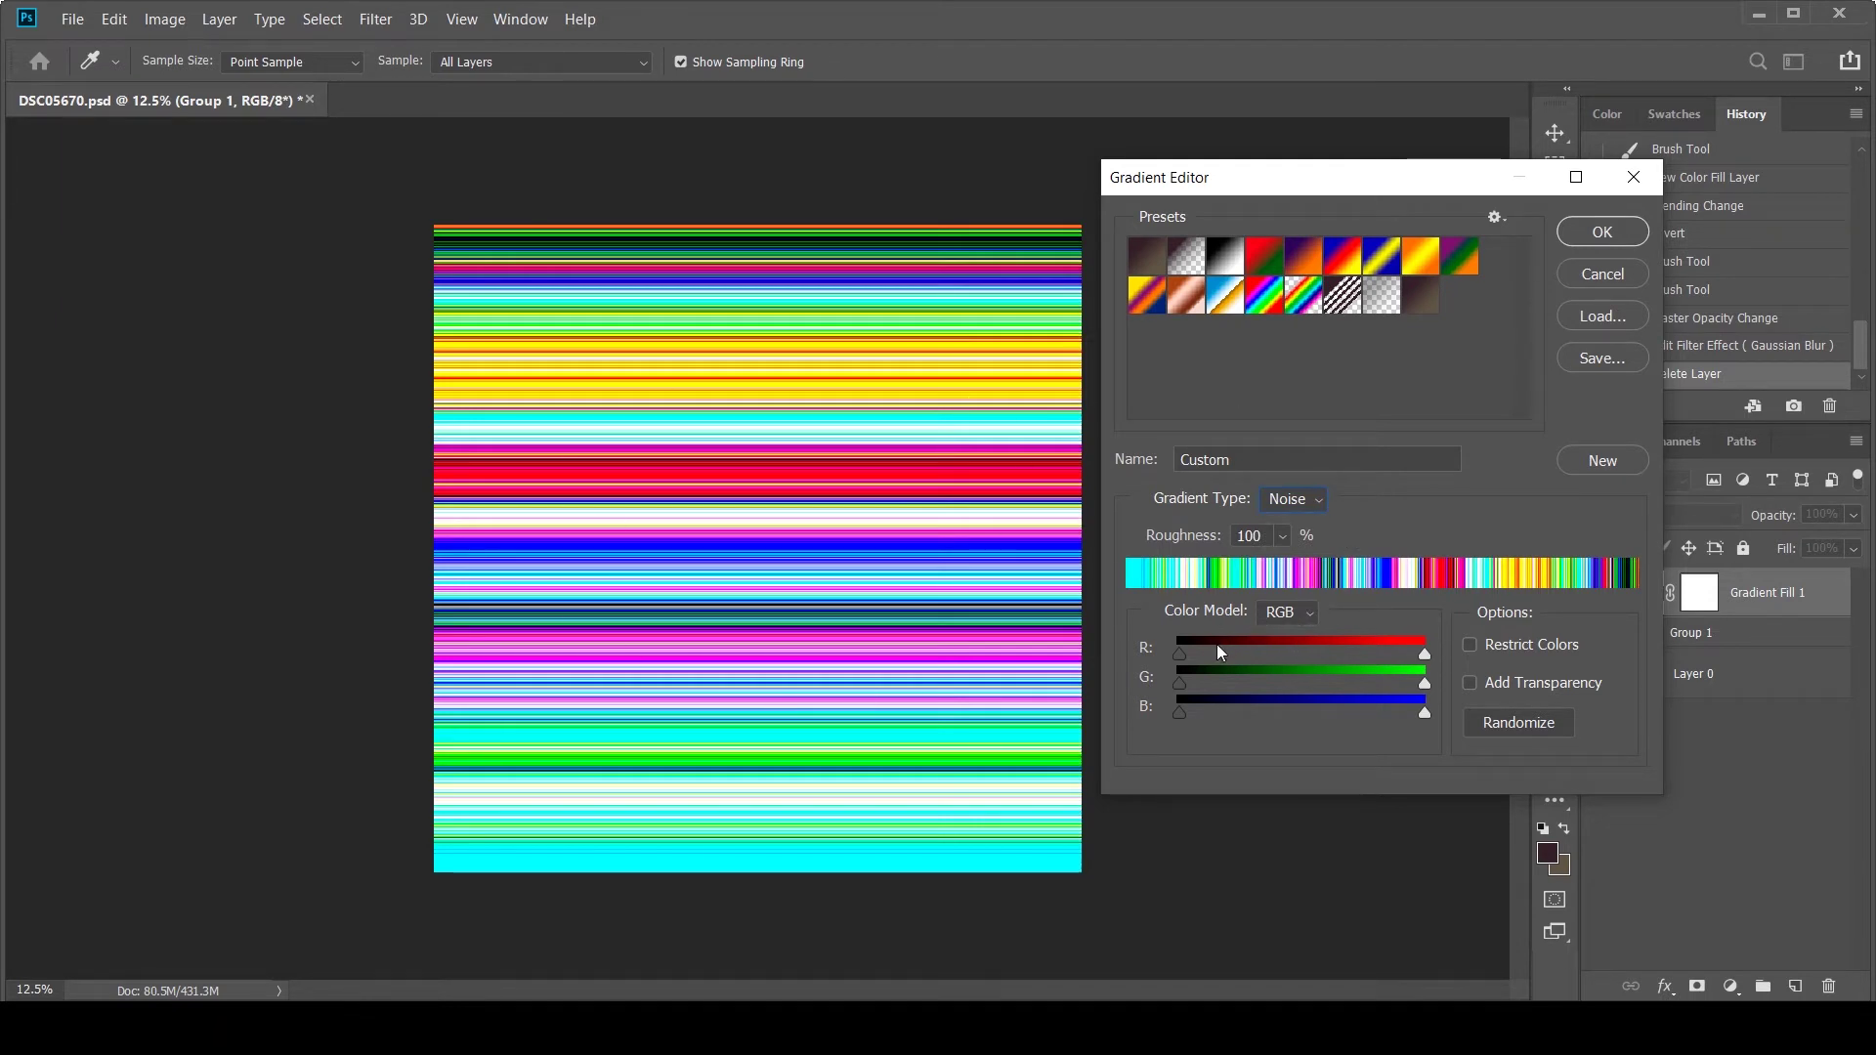
# Switch the noise to LAB and pinch the a and b sliders for black-and-white stripes.
pyautogui.click(1313, 614)
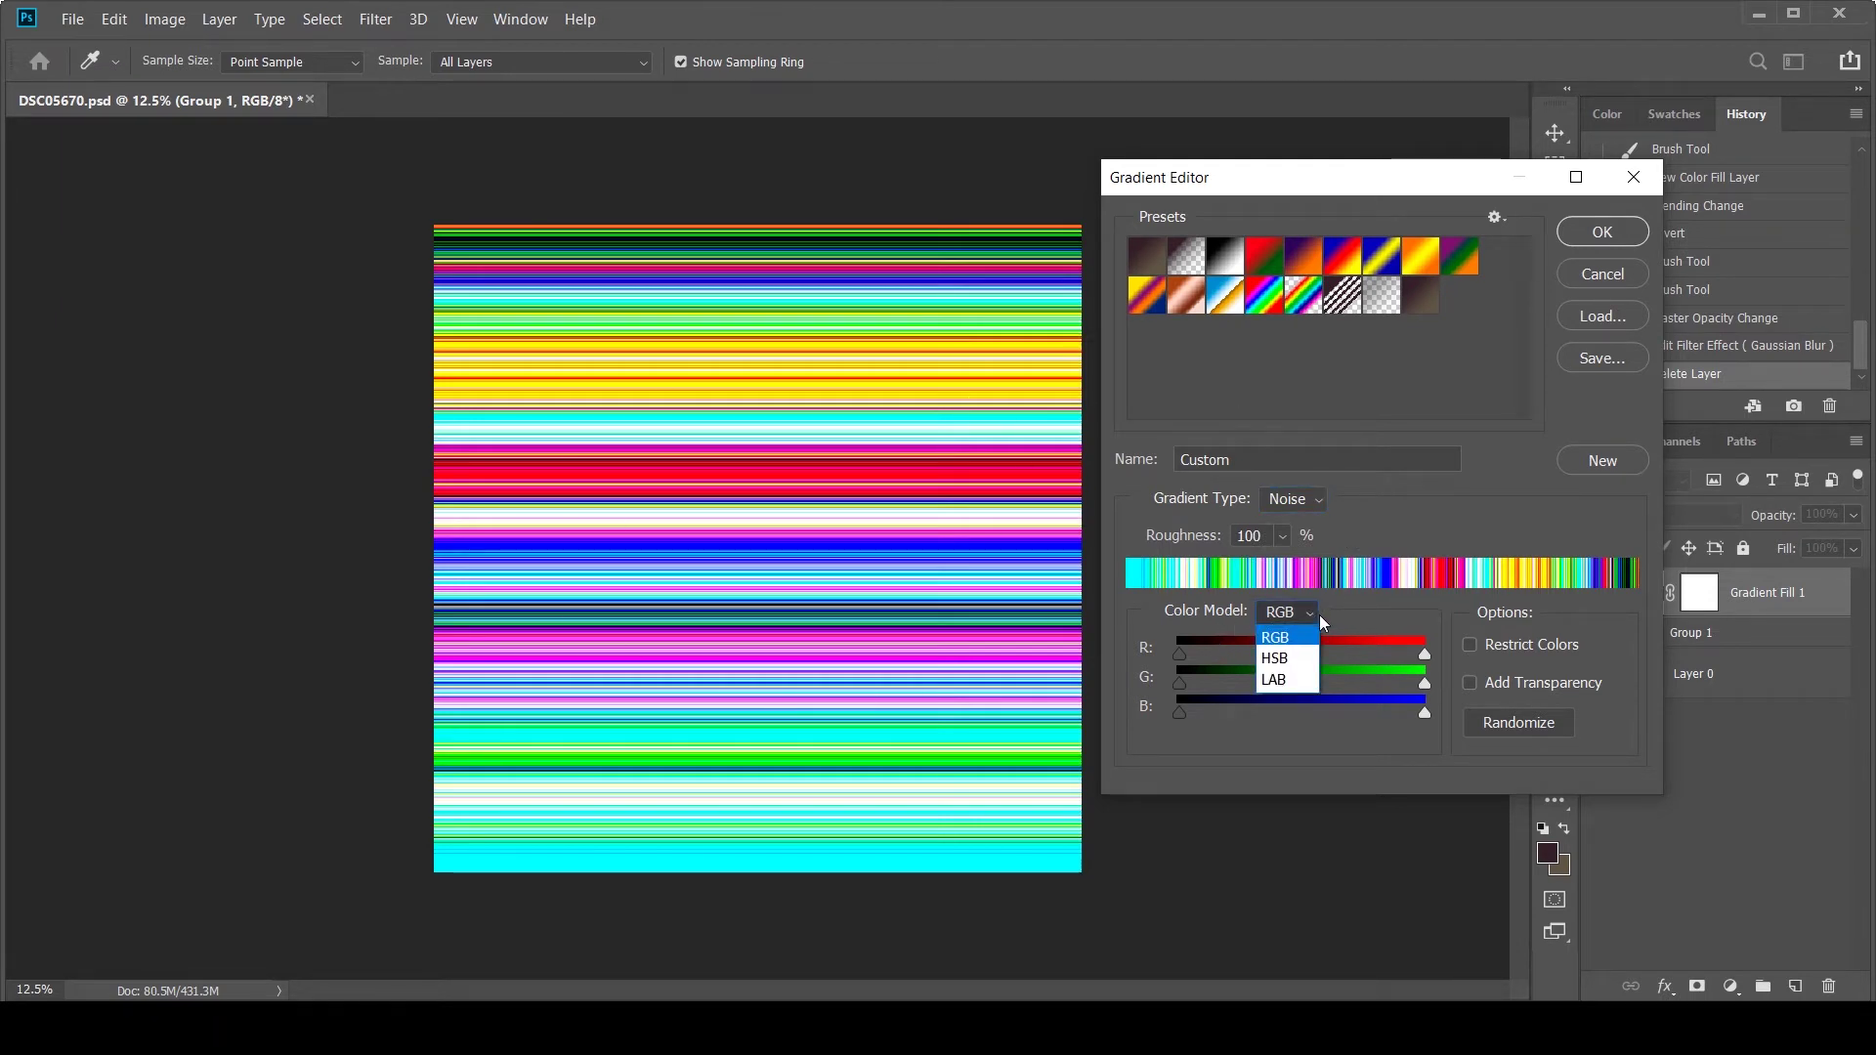
pyautogui.click(1296, 681)
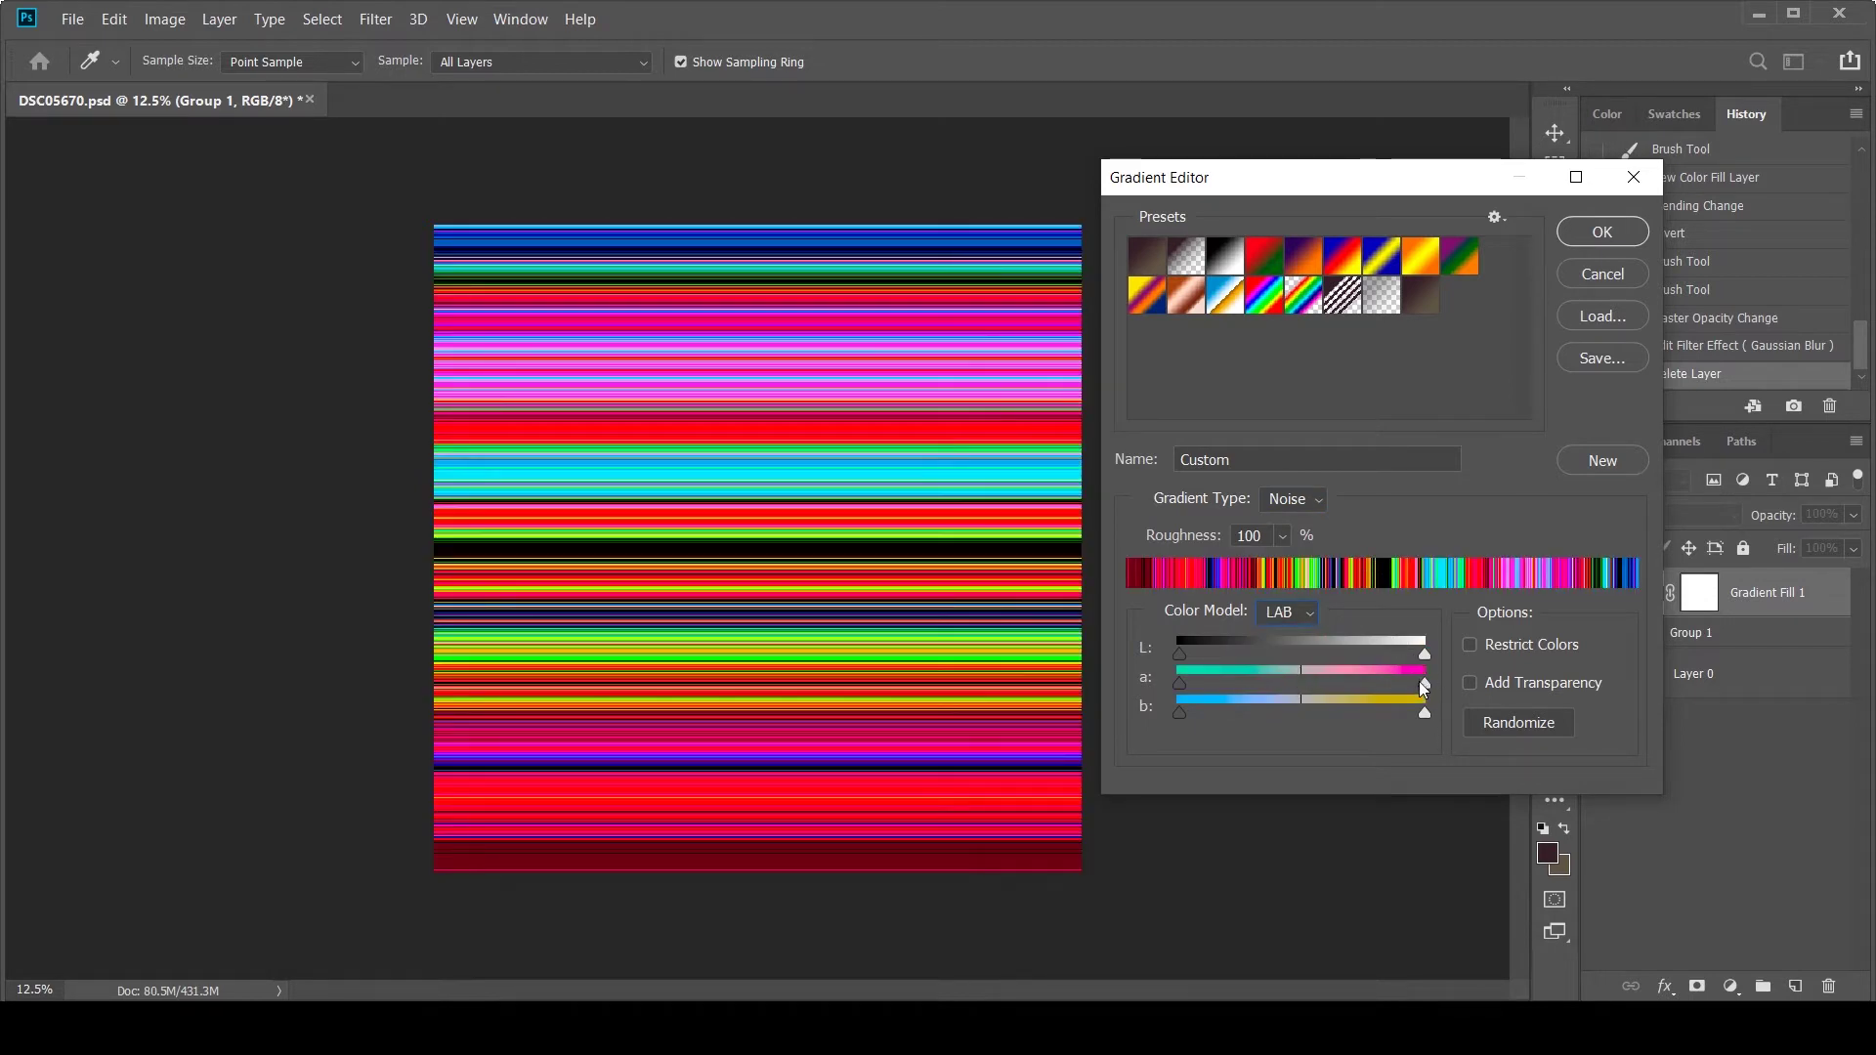
pyautogui.moveTo(1423, 683); pyautogui.dragTo(1302, 681)
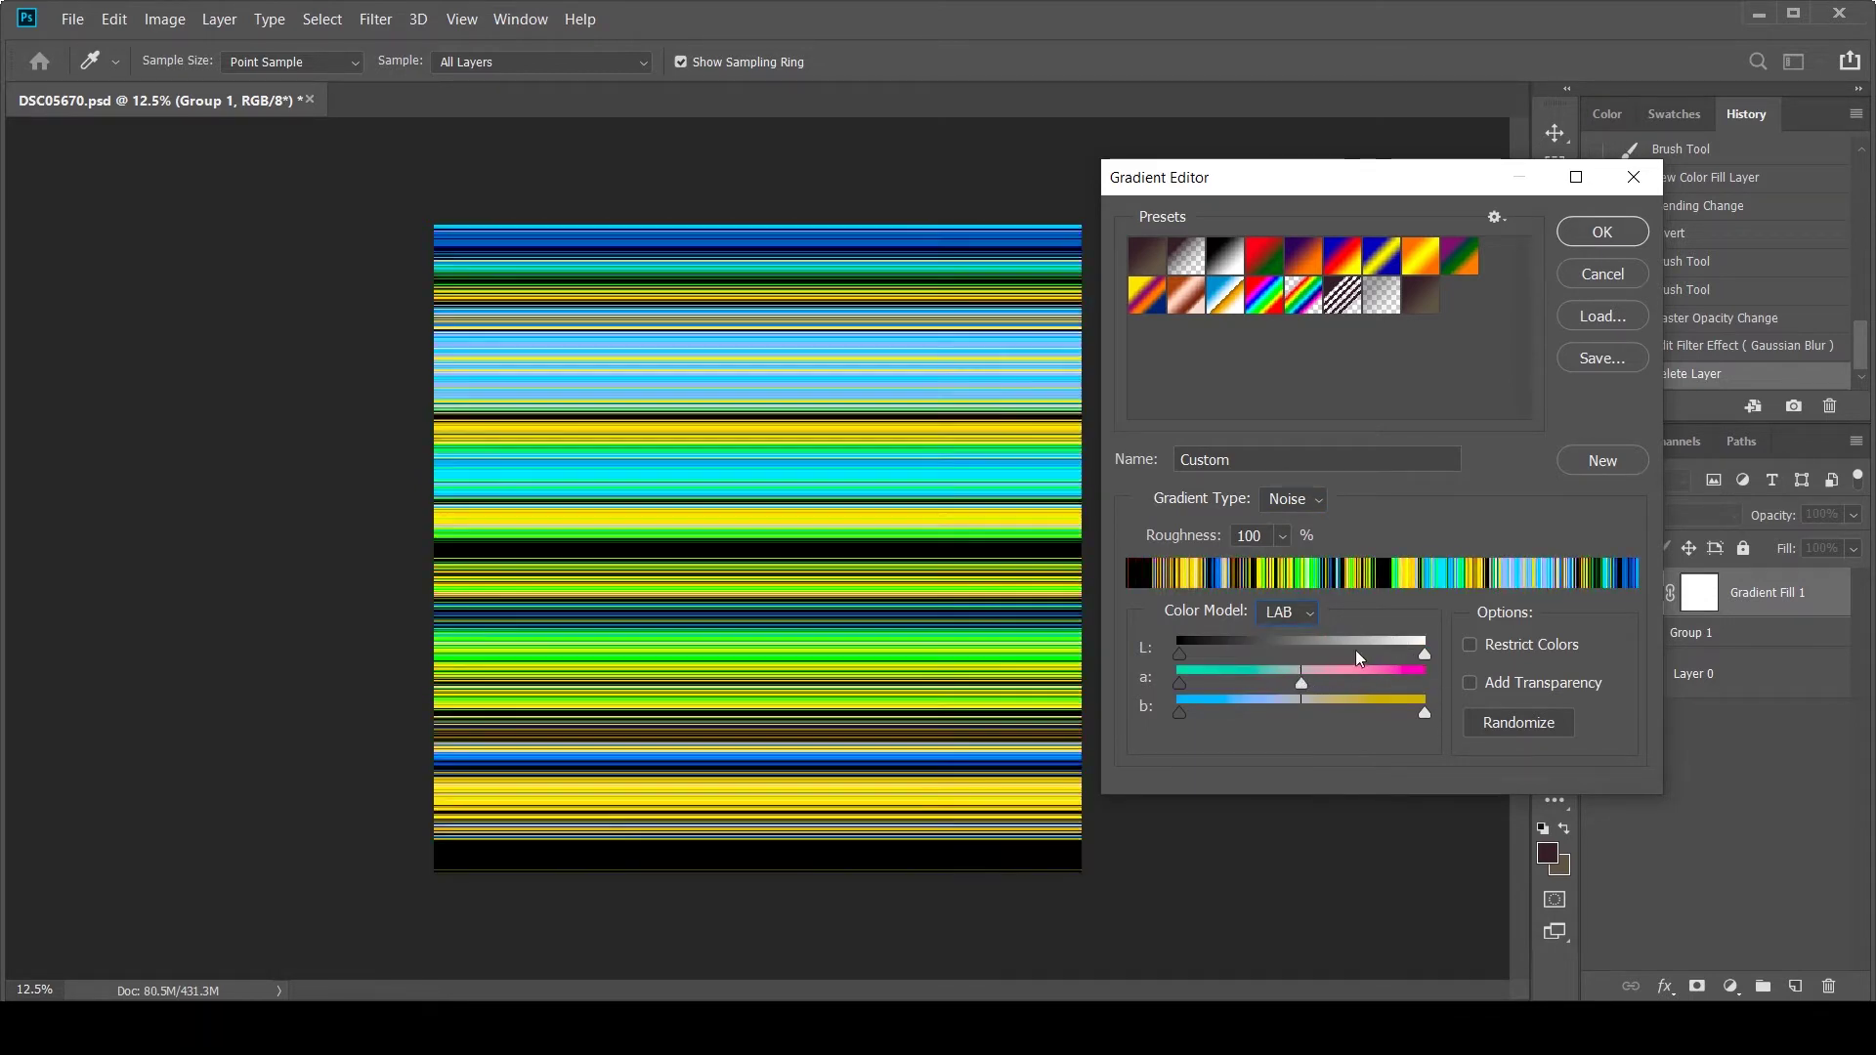
pyautogui.moveTo(1181, 681); pyautogui.dragTo(1299, 682)
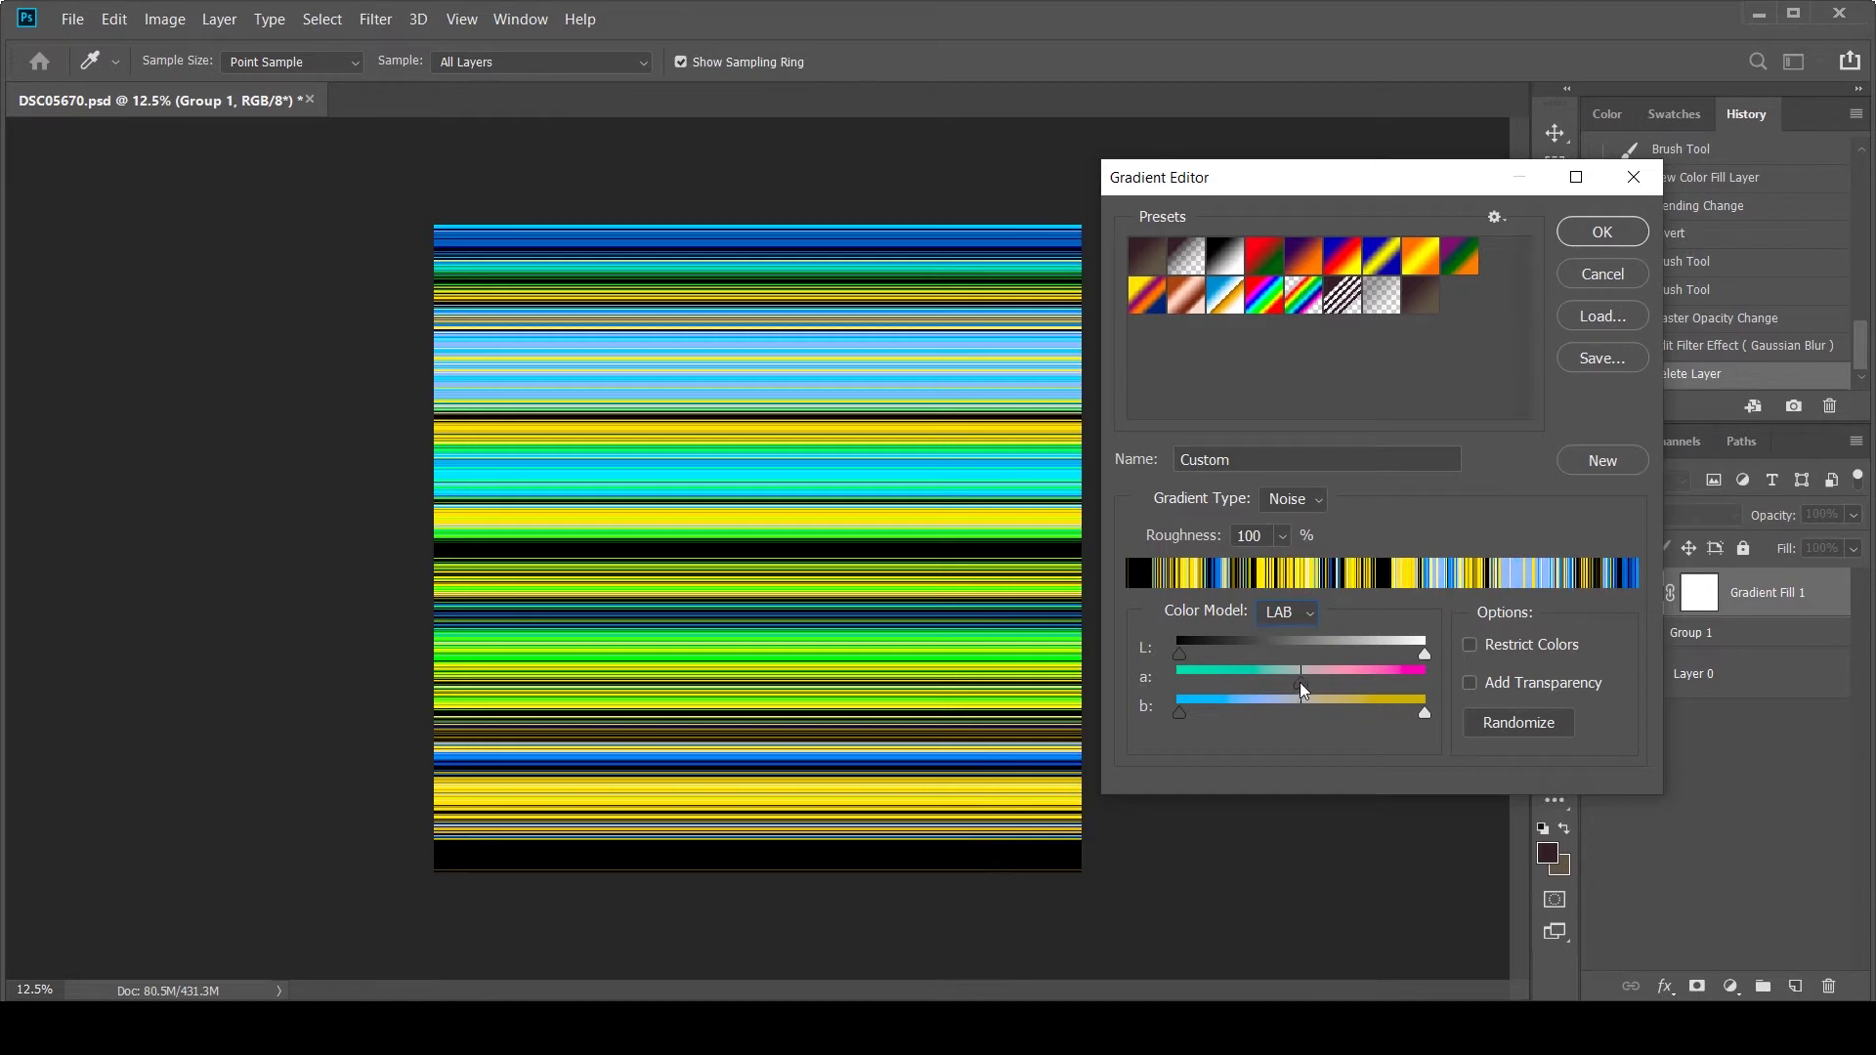
pyautogui.moveTo(1174, 719); pyautogui.dragTo(1308, 720)
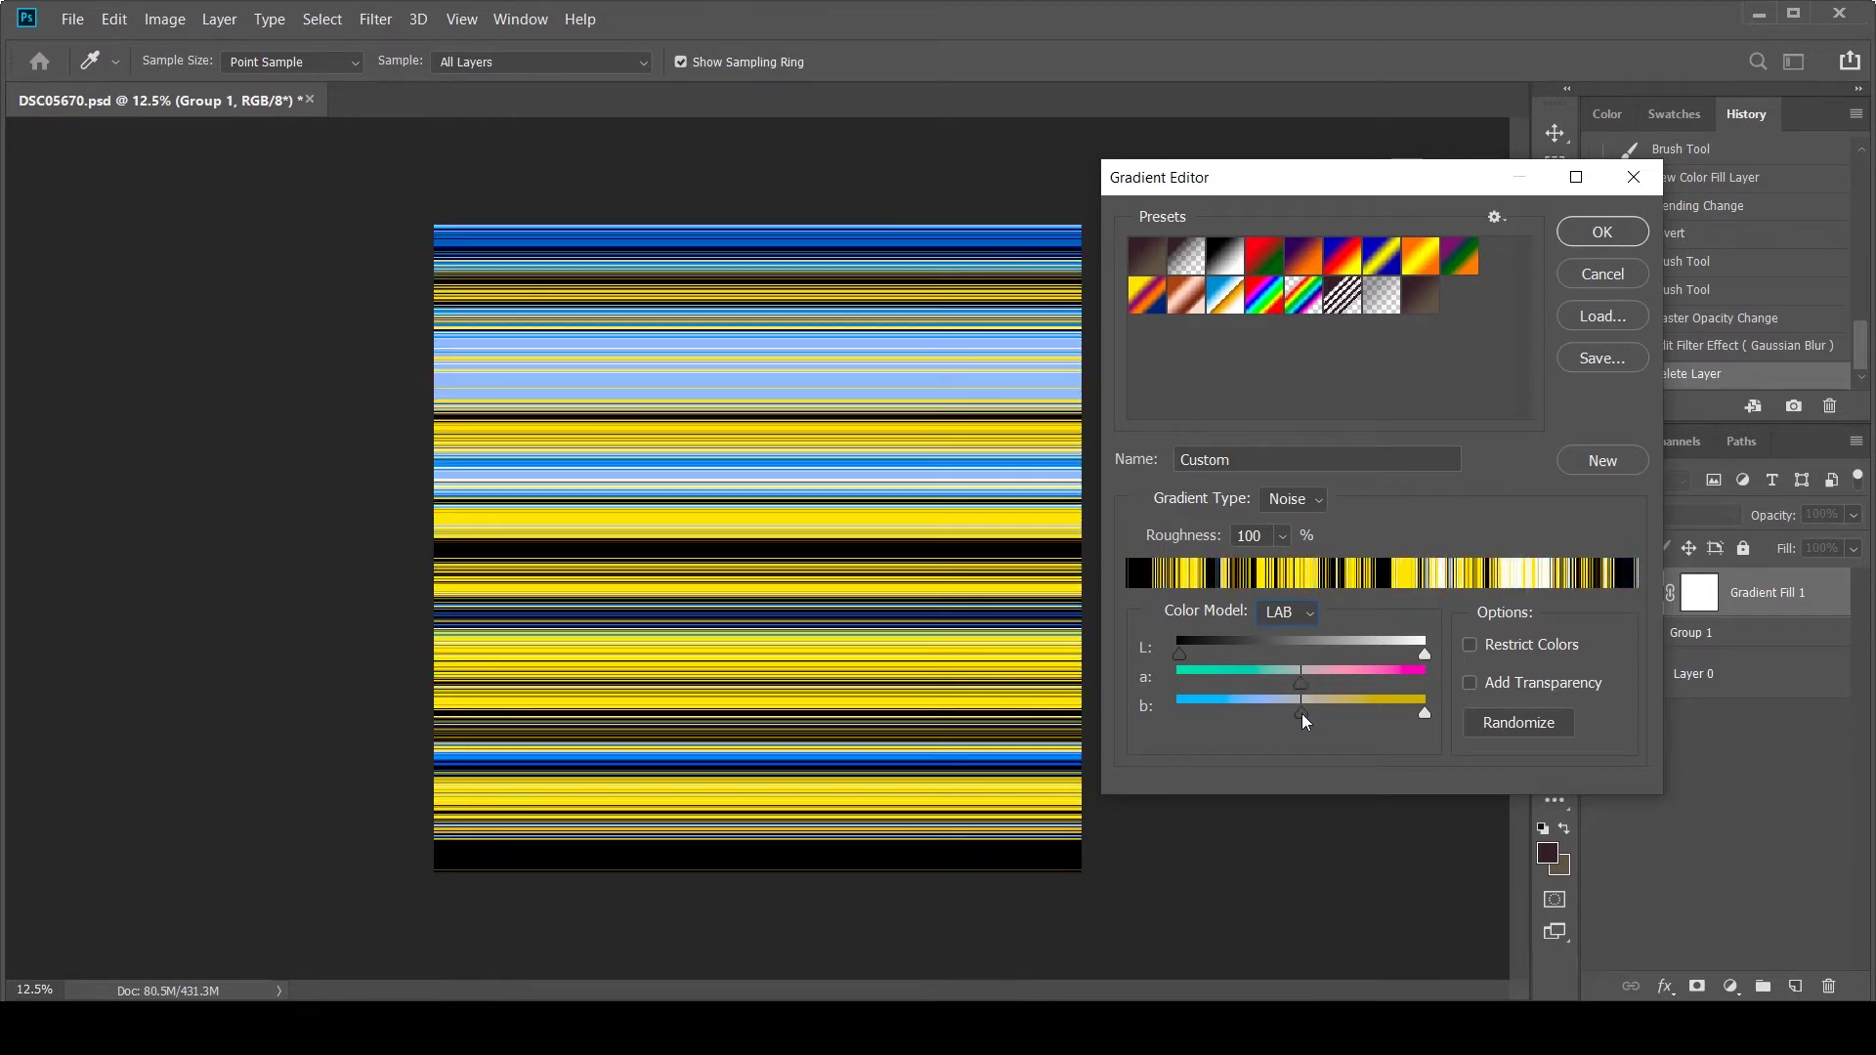
pyautogui.moveTo(1424, 712); pyautogui.dragTo(1302, 712)
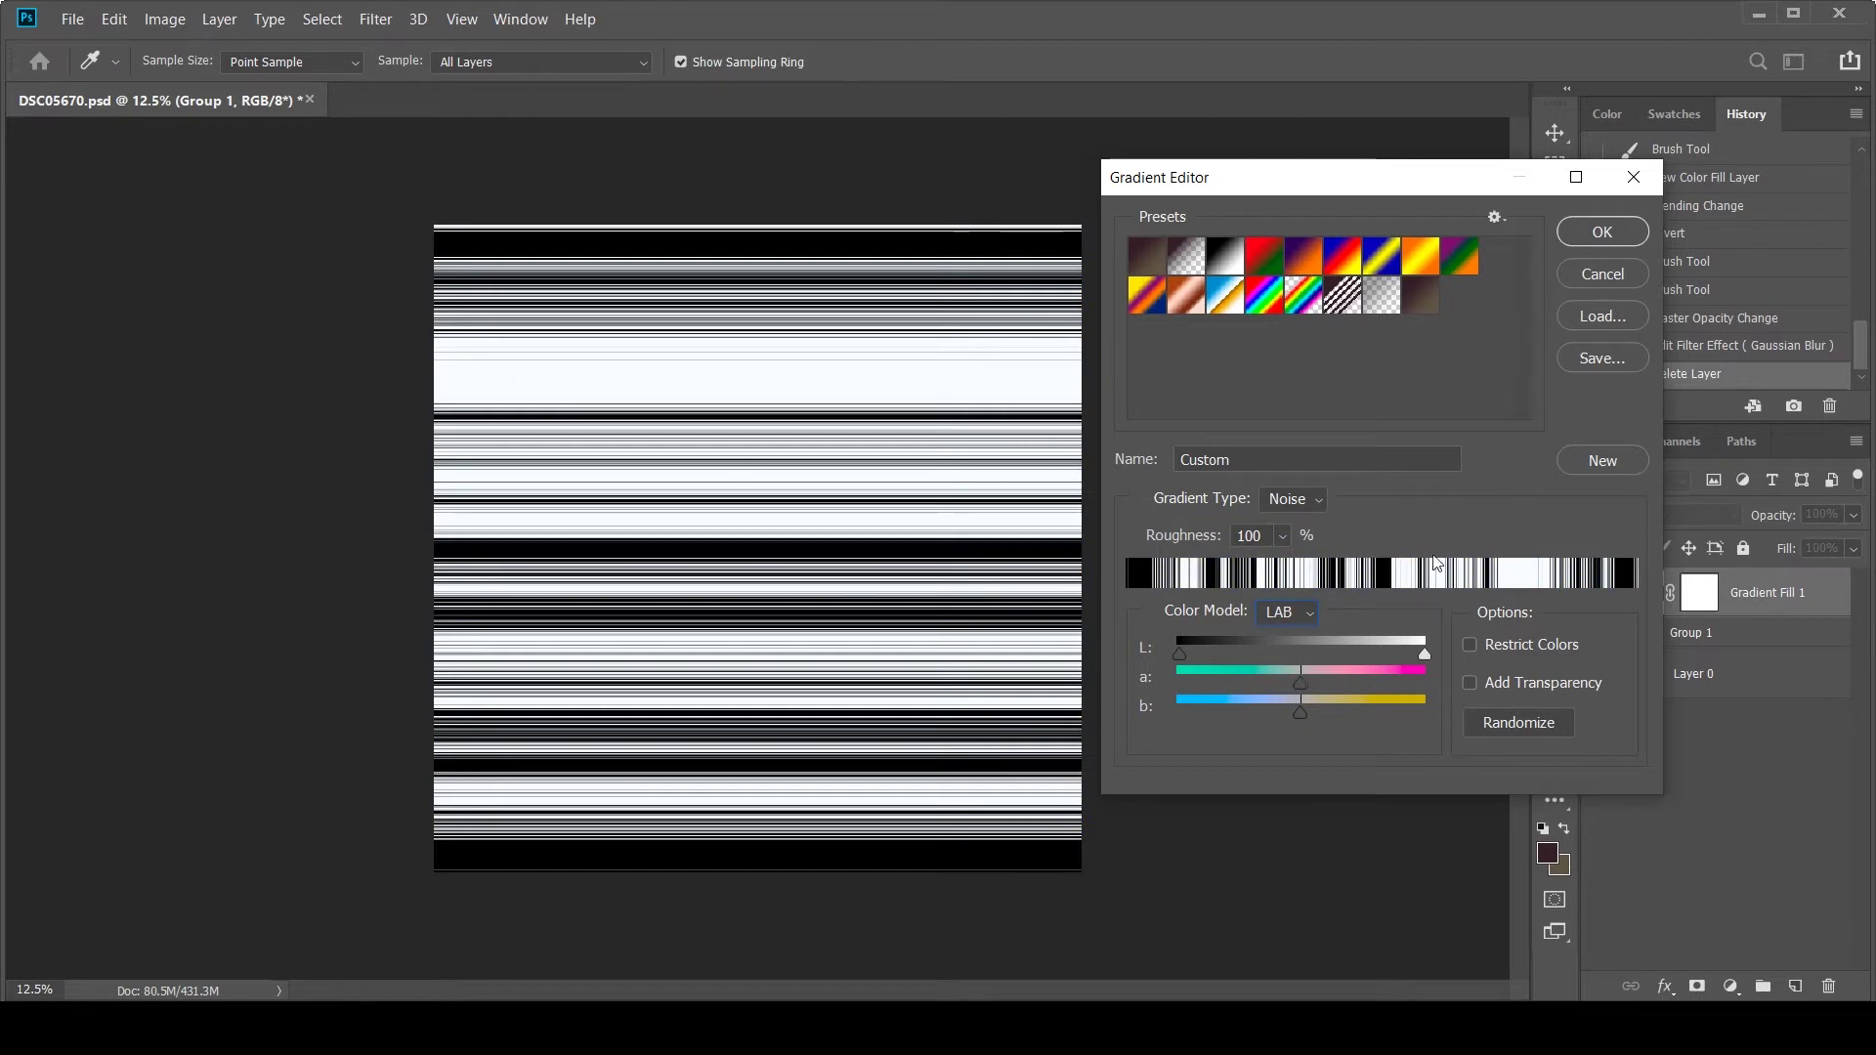
pyautogui.click(1589, 234)
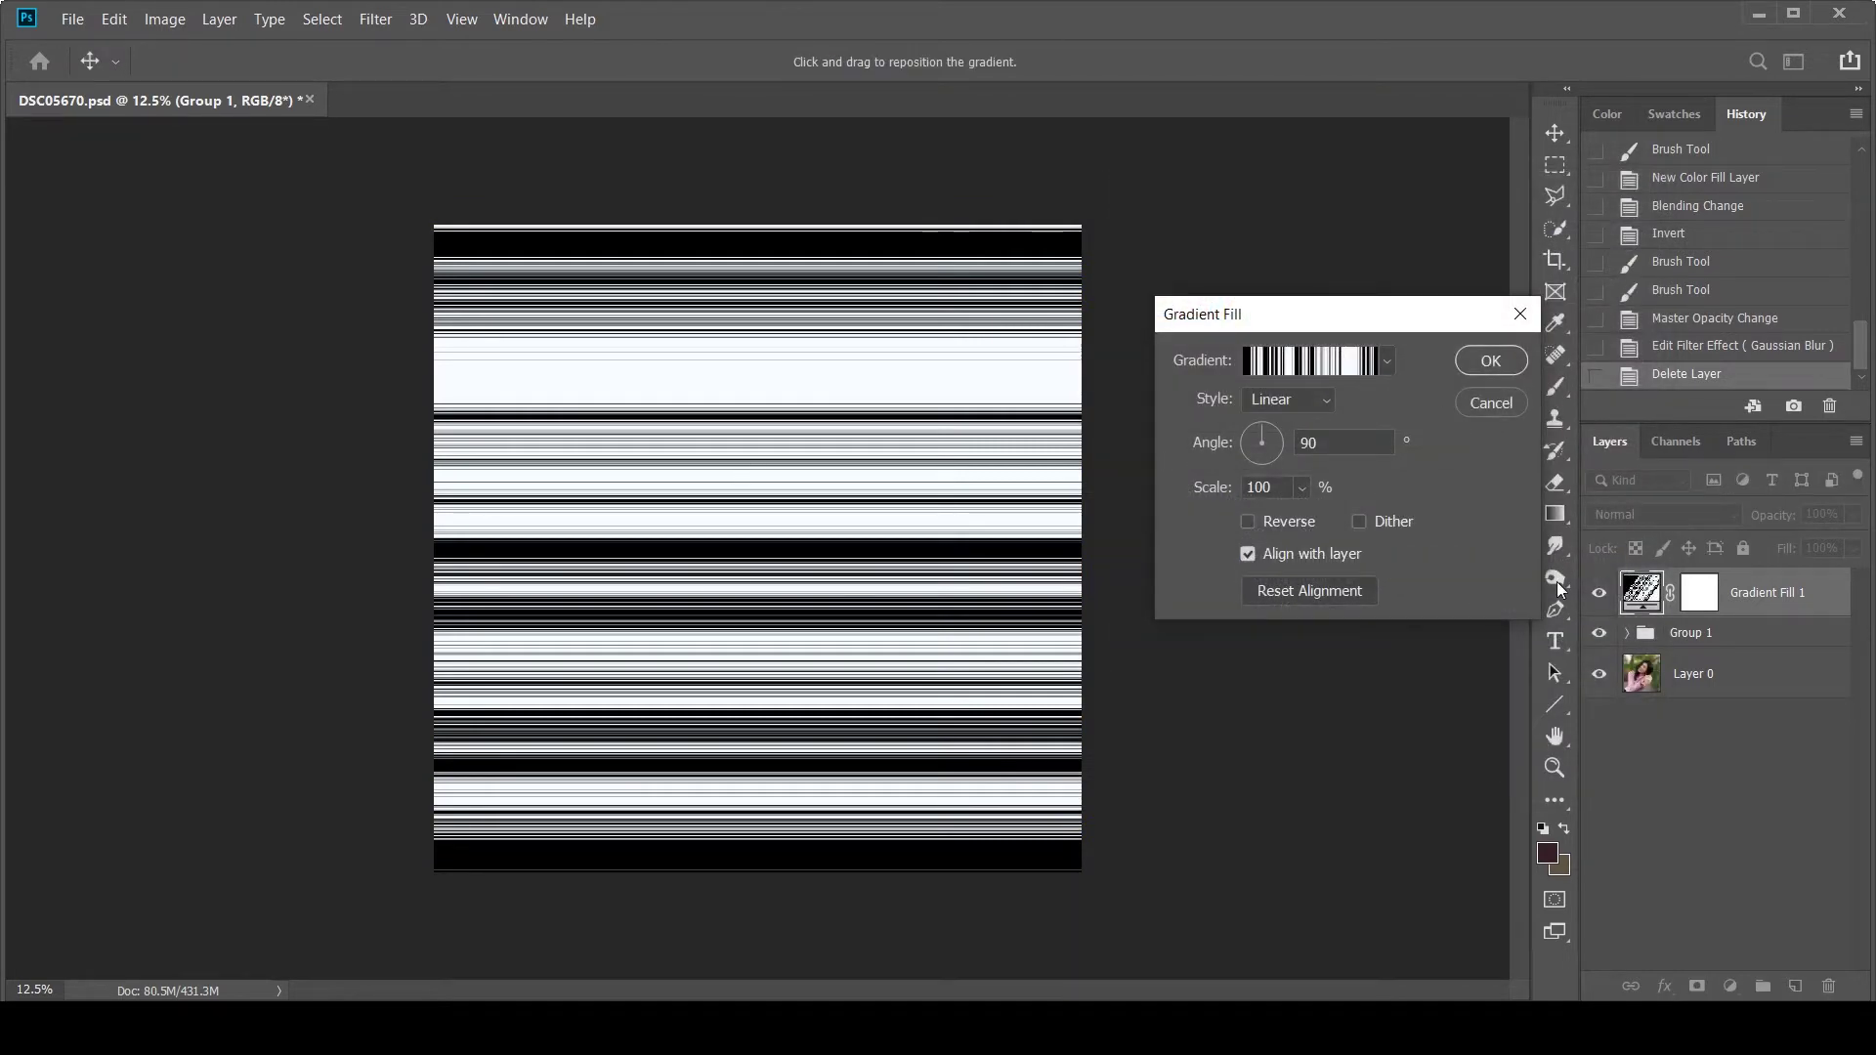
# Create the Gradient Fill 1 layer and set its blend mode to Screen.
pyautogui.click(1482, 361)
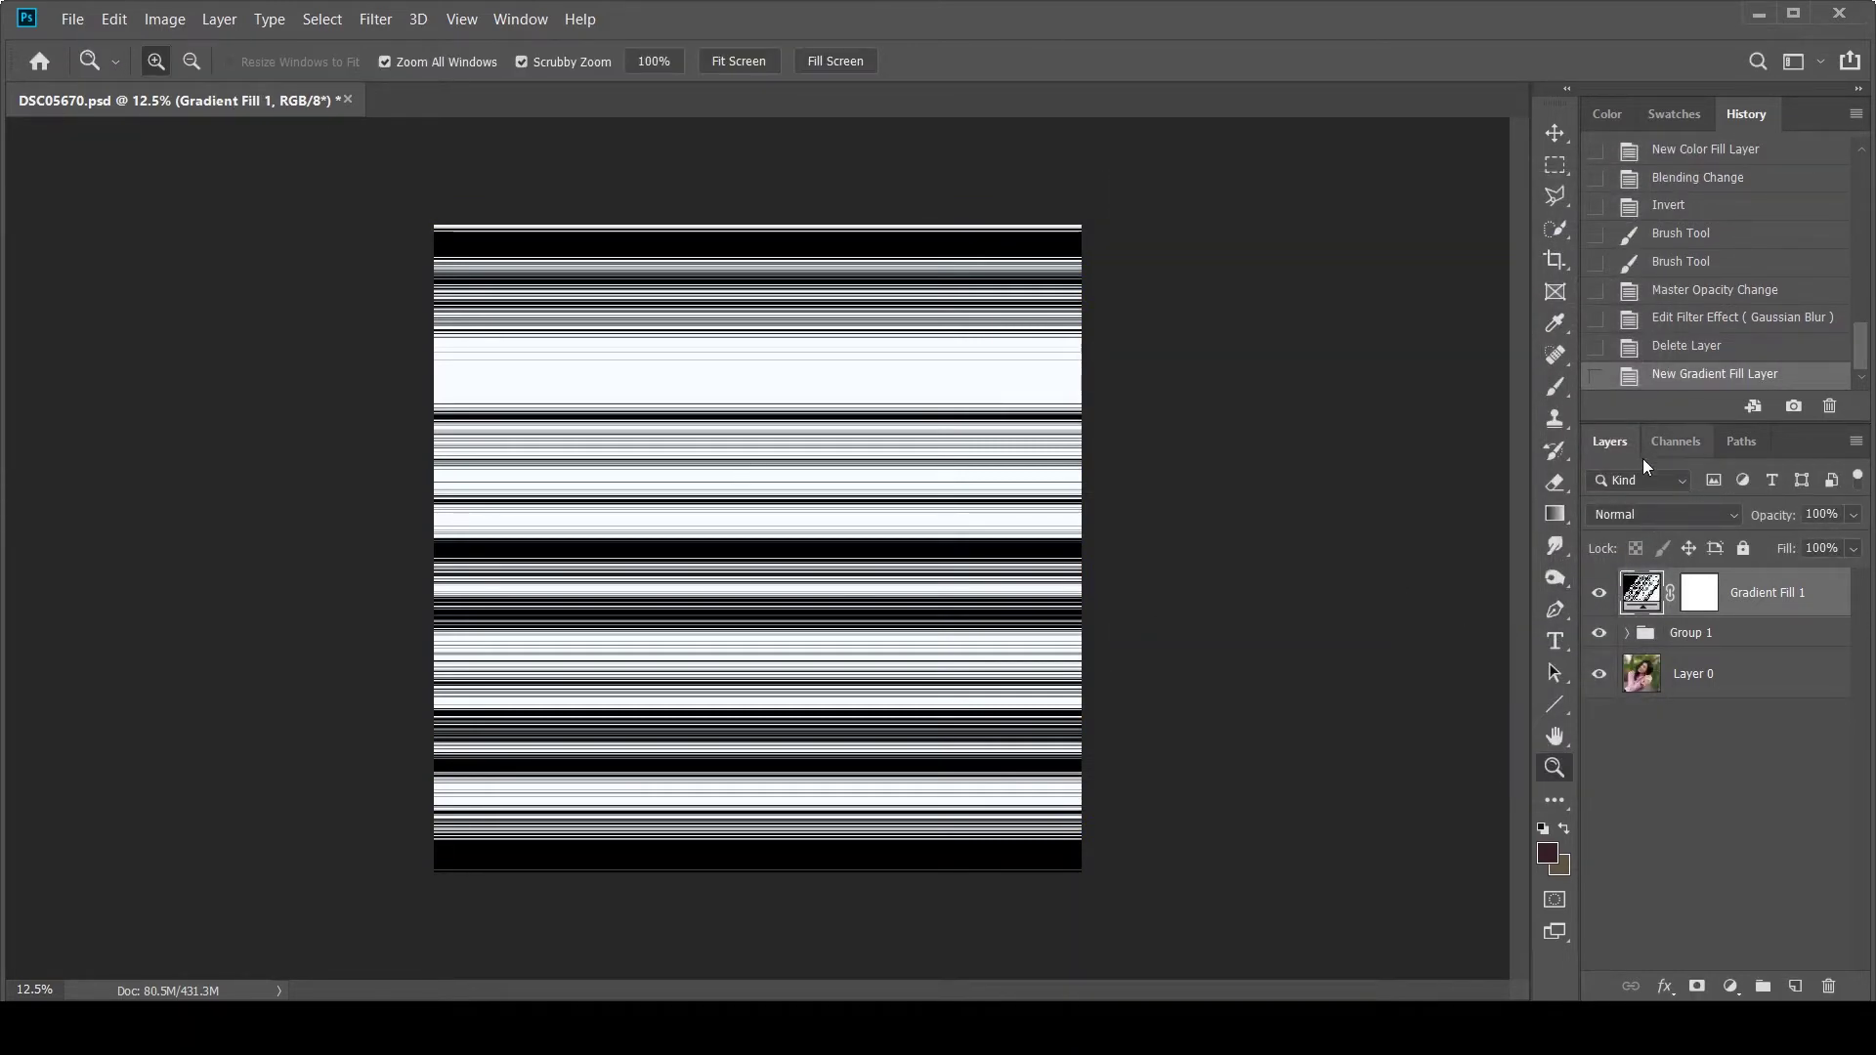
pyautogui.click(1727, 513)
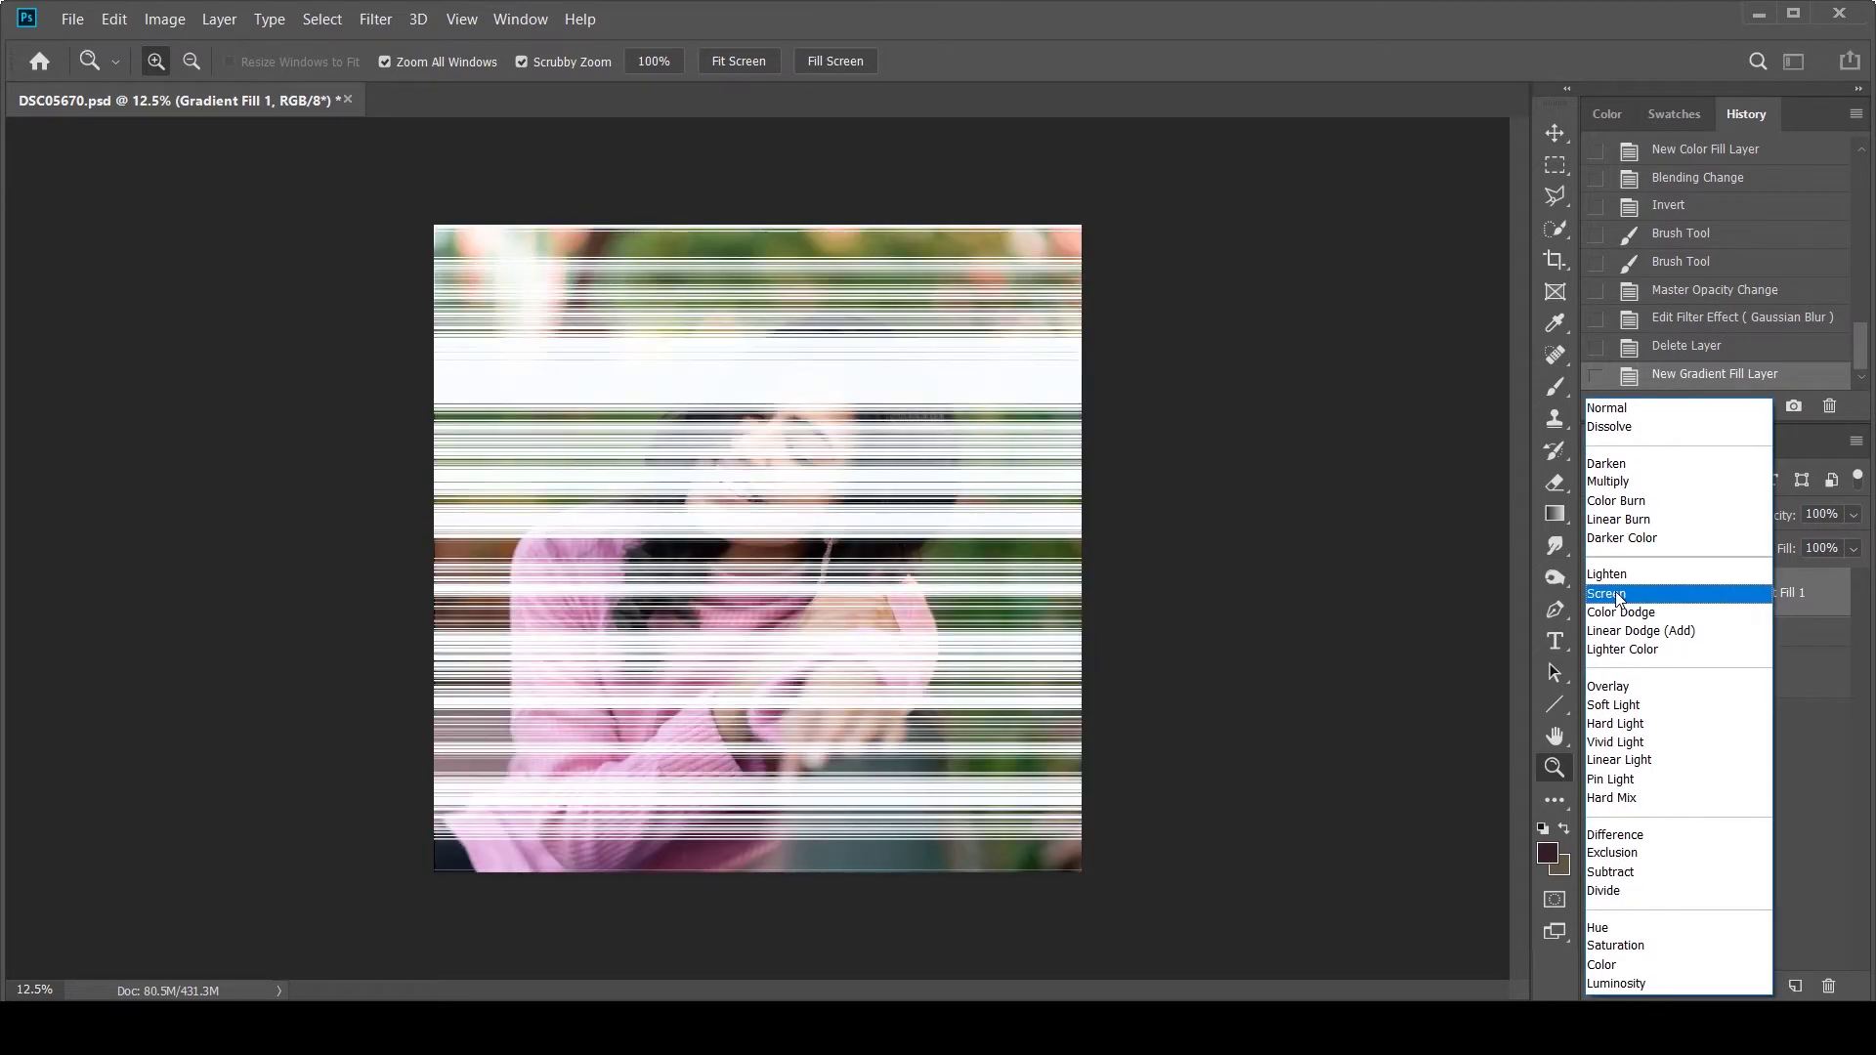
pyautogui.click(1617, 596)
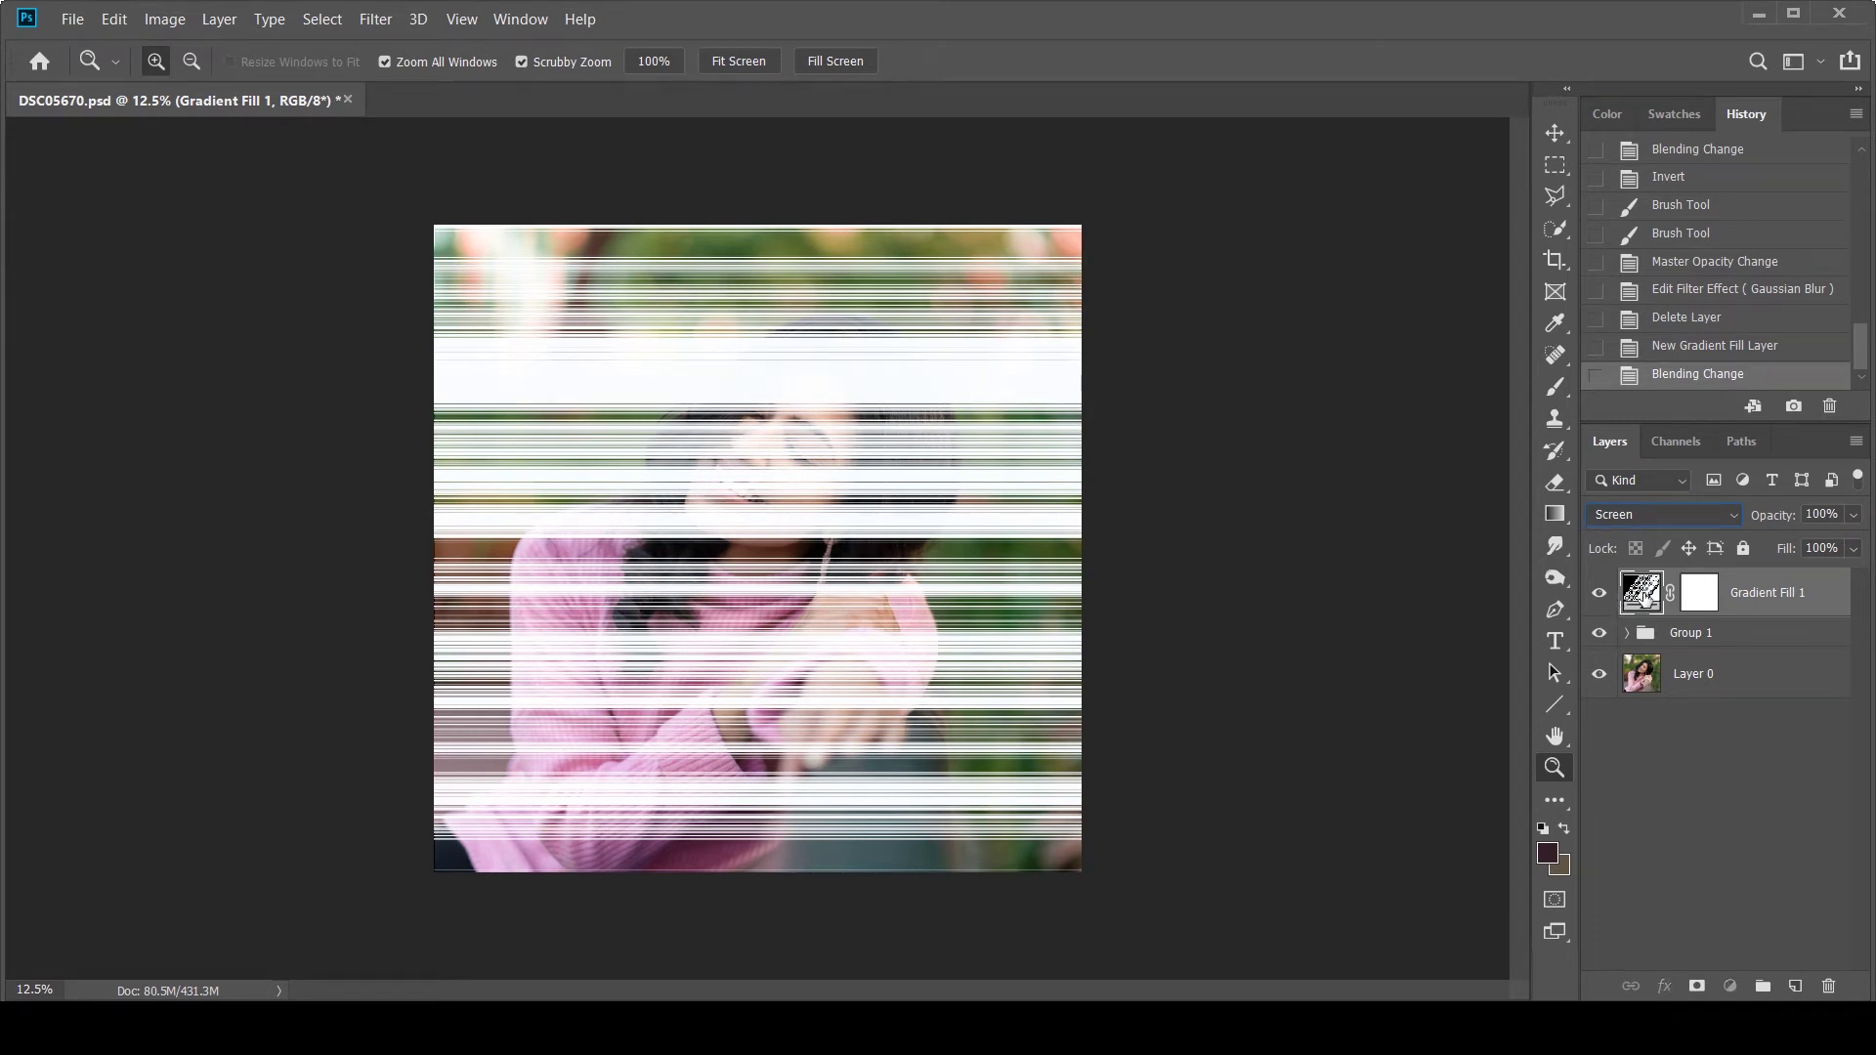
# Change the gradient style to Angle and move its centre to the top-left corner.
pyautogui.doubleClick(1642, 596)
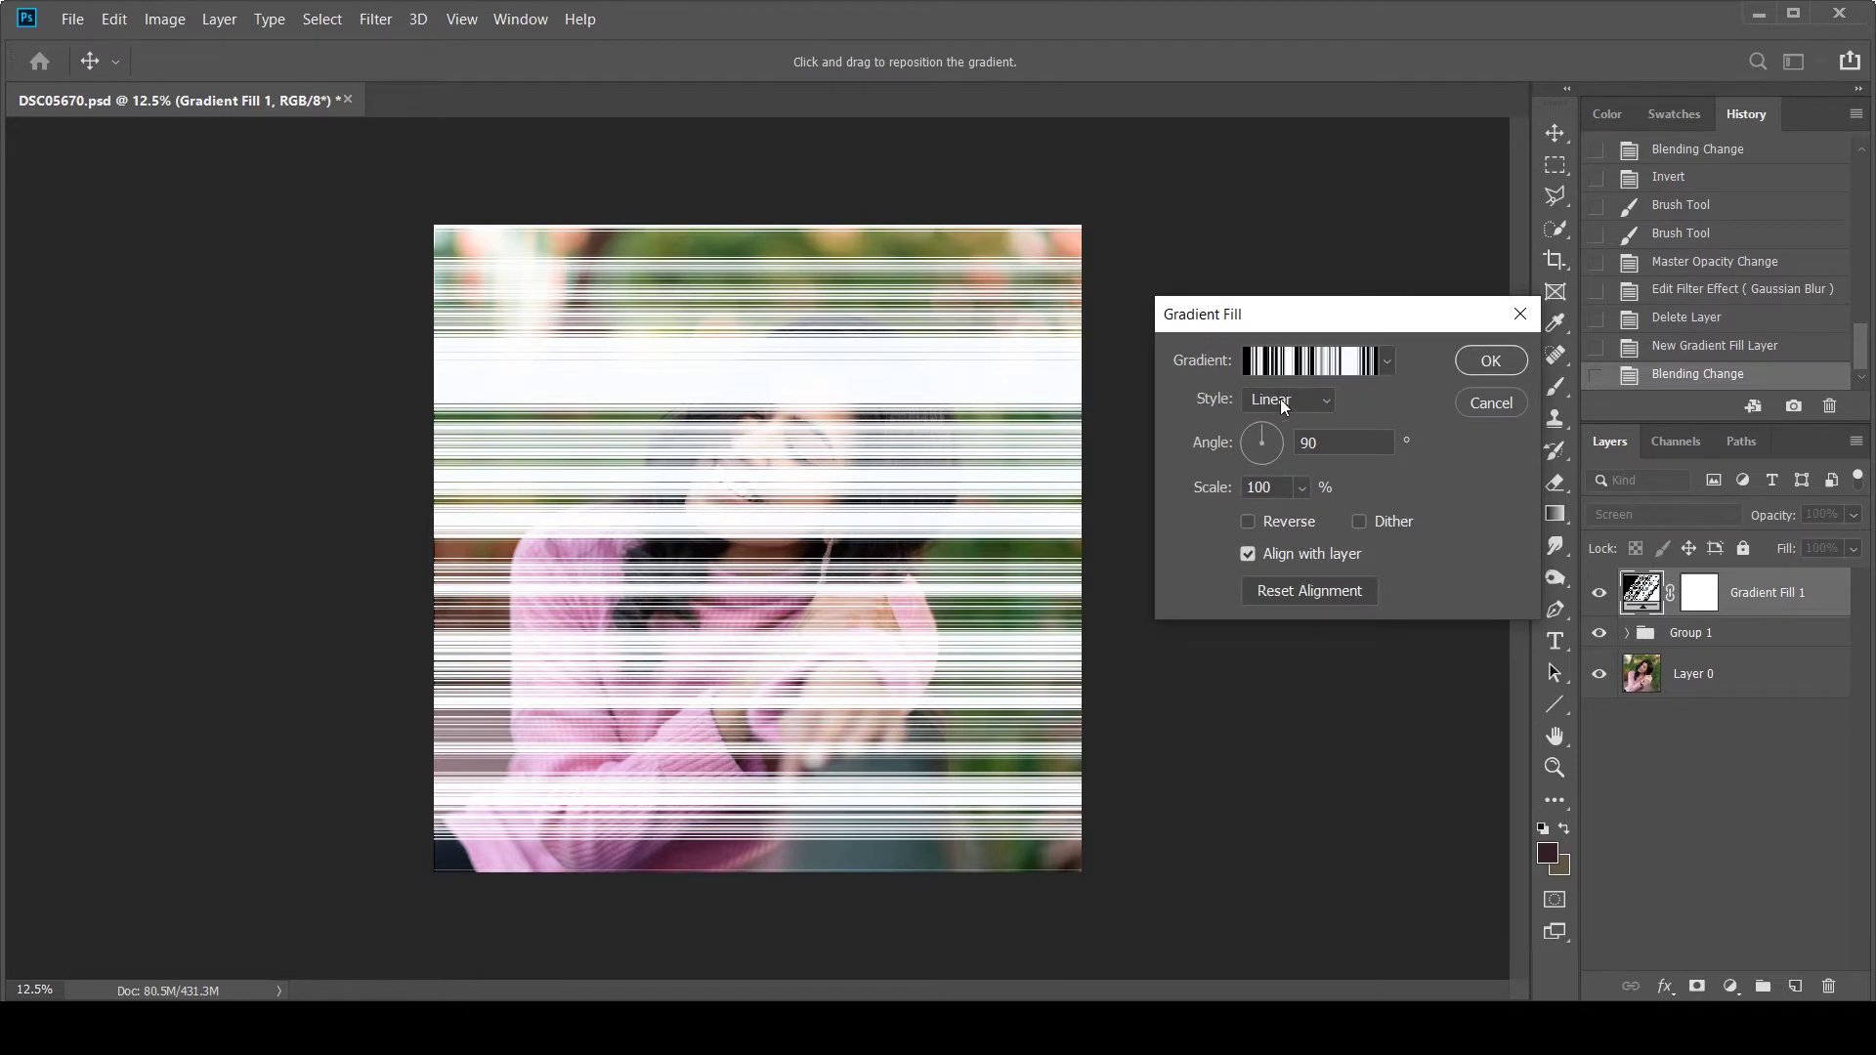
pyautogui.click(1325, 402)
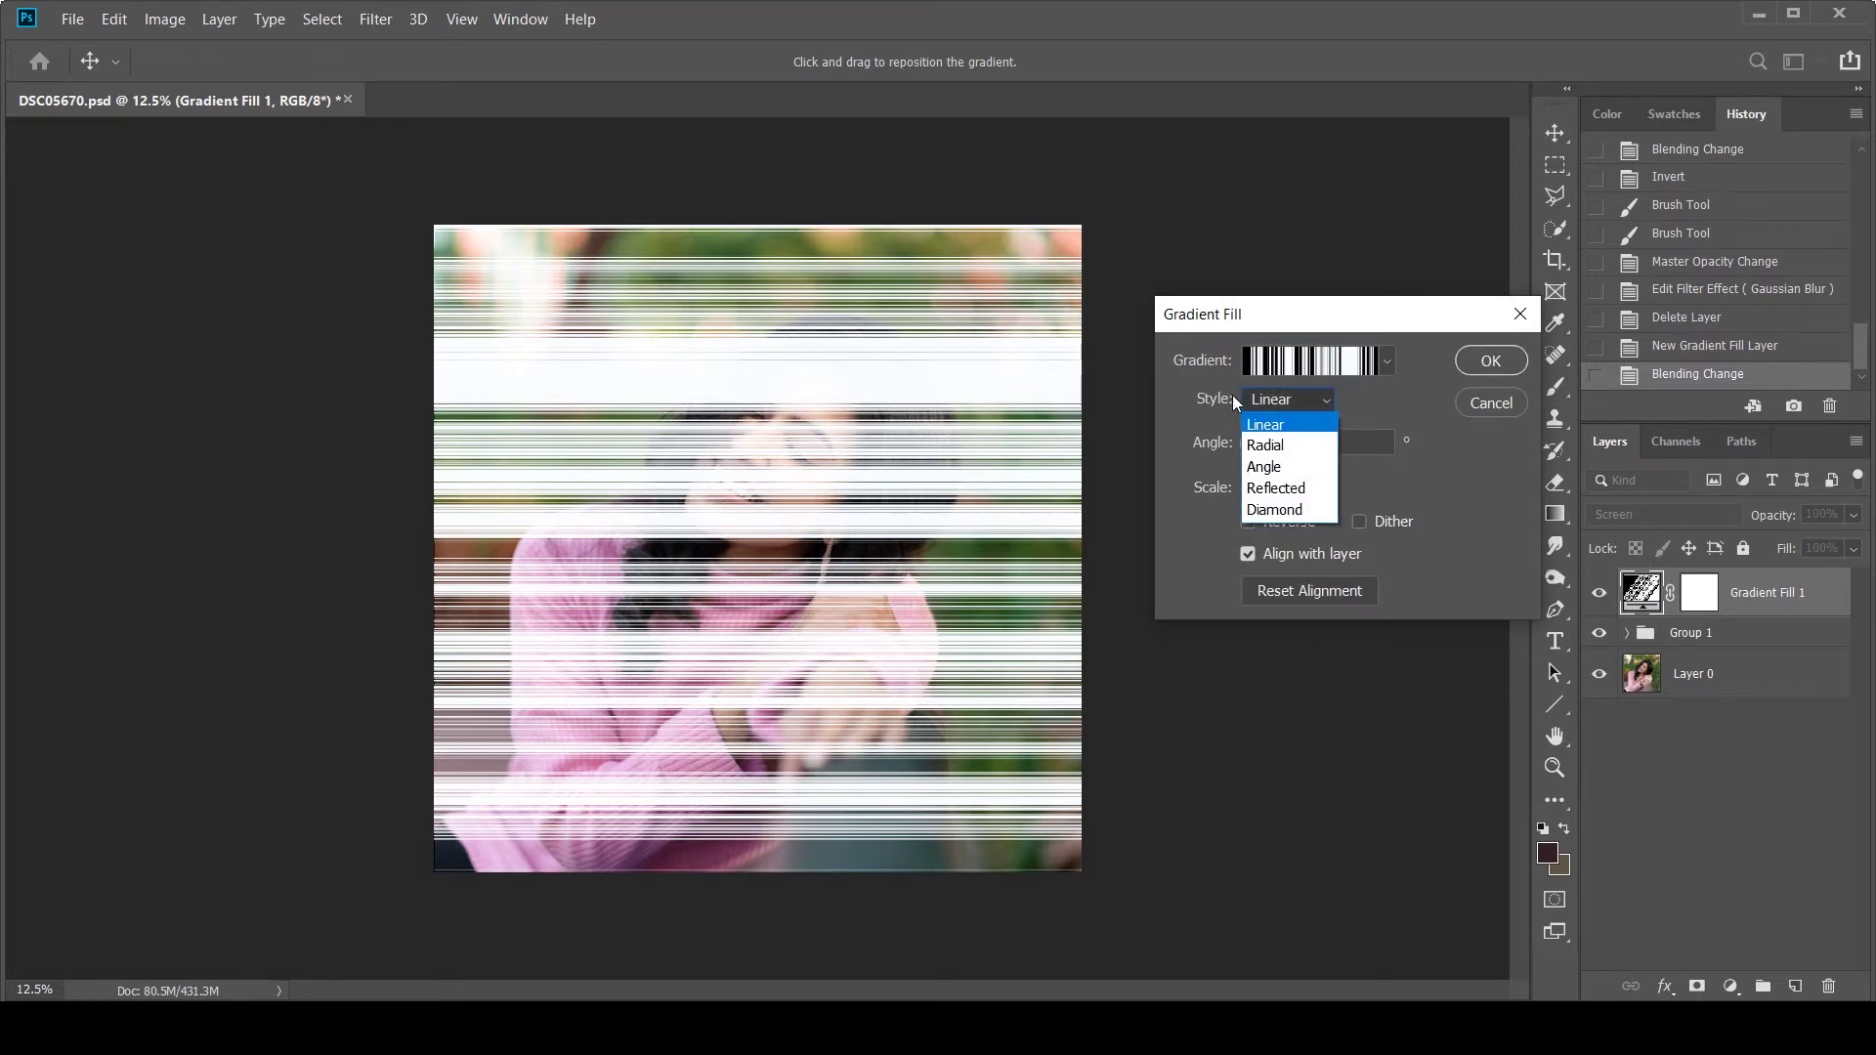
pyautogui.click(1288, 469)
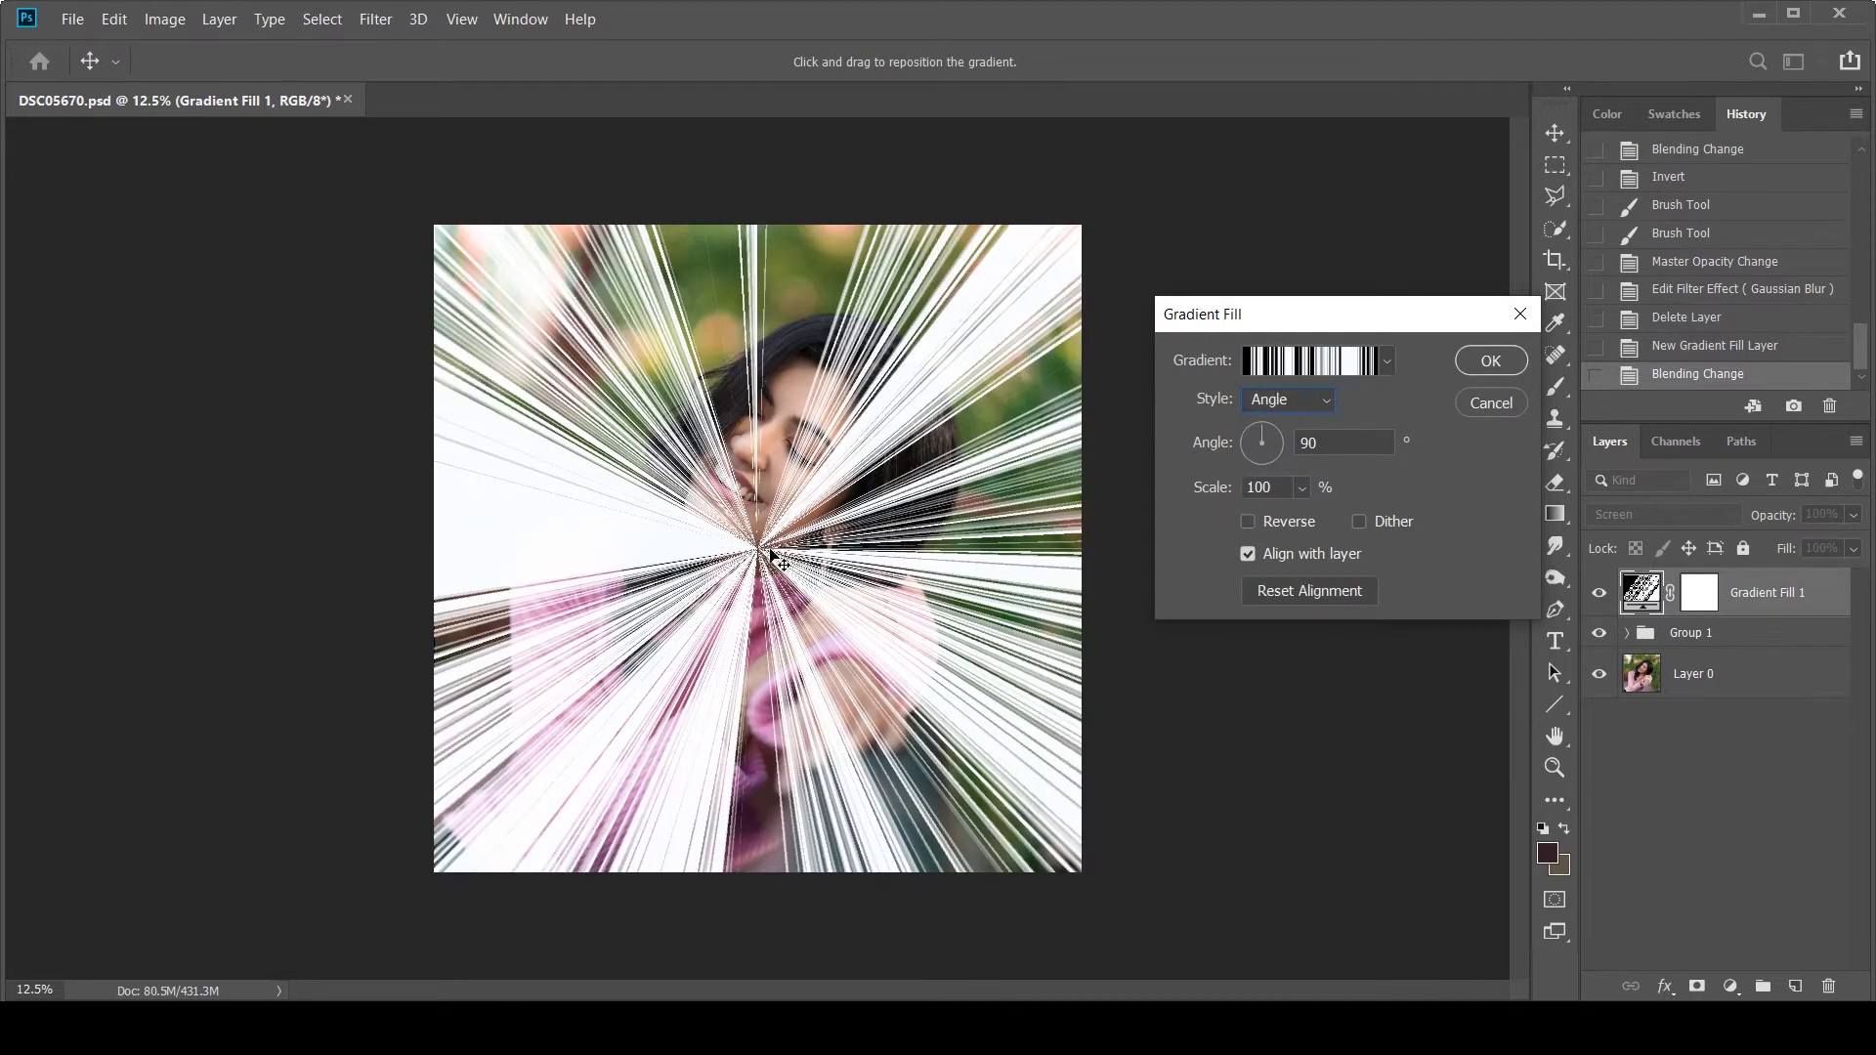
pyautogui.moveTo(608, 455); pyautogui.dragTo(674, 415)
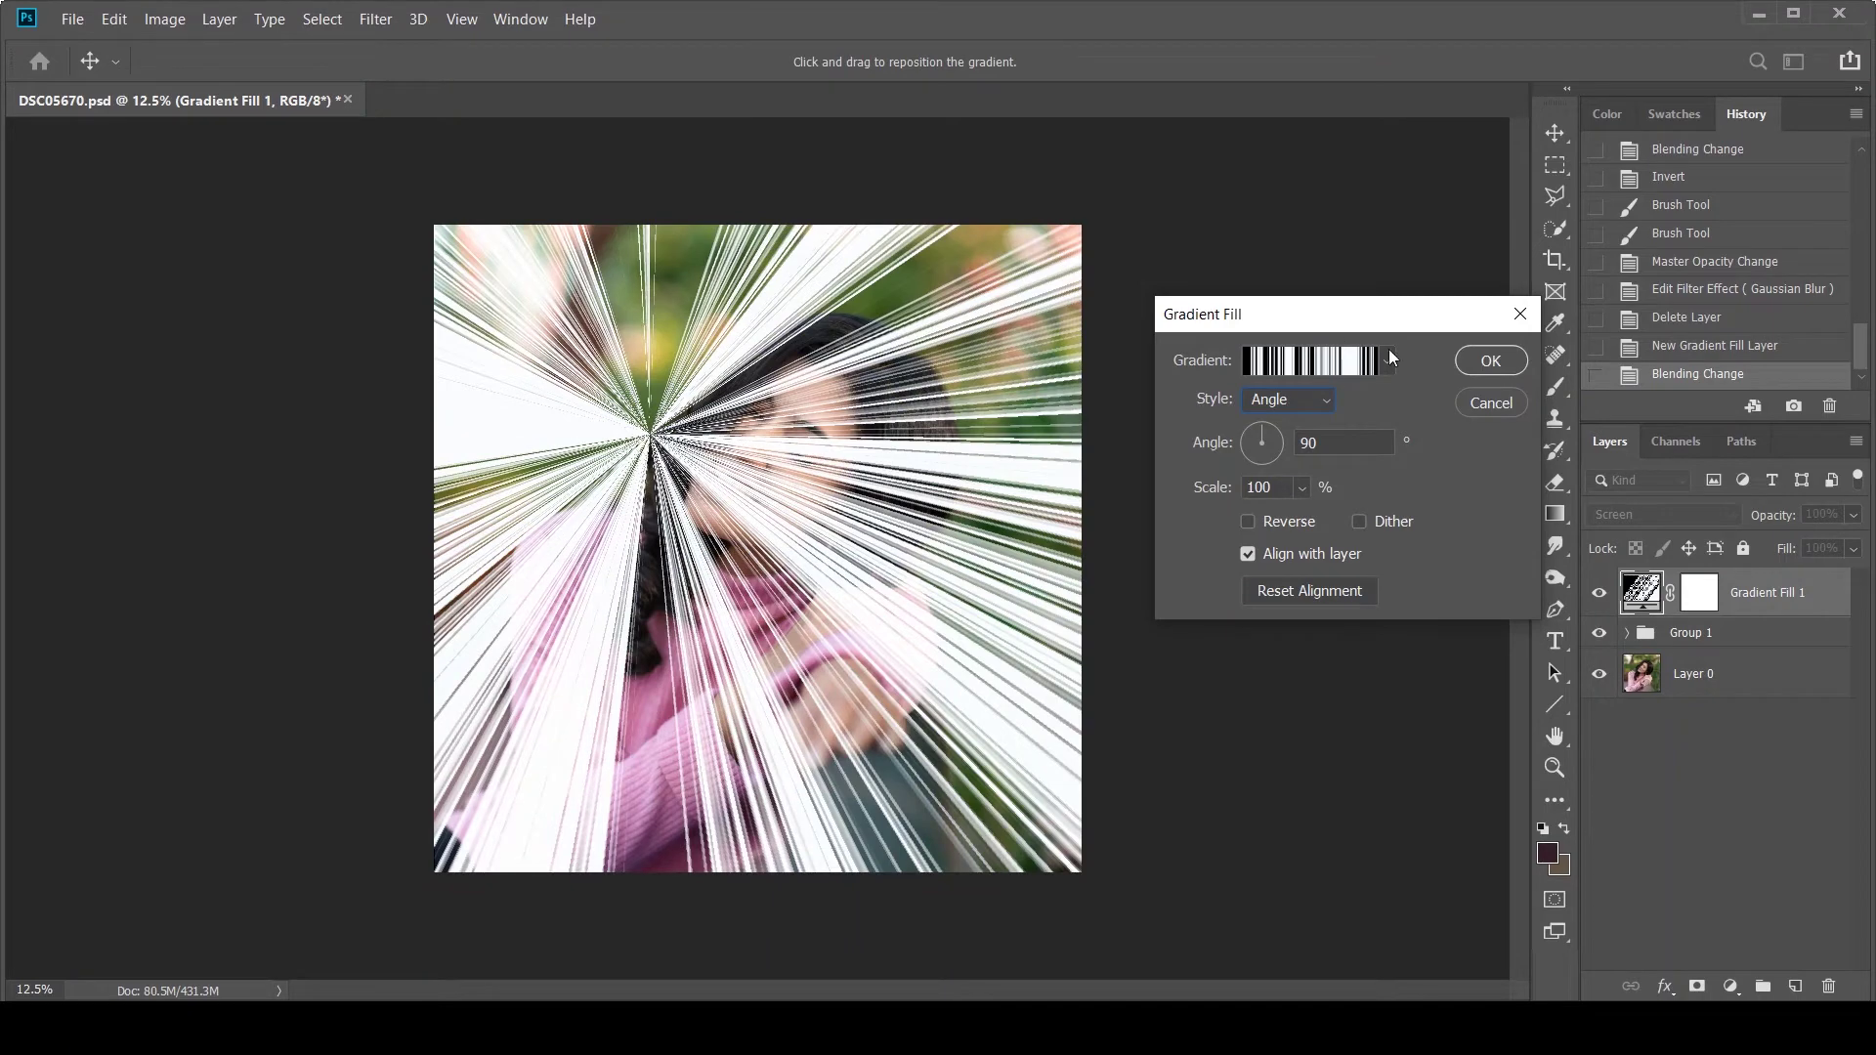
pyautogui.moveTo(653, 439); pyautogui.dragTo(481, 282)
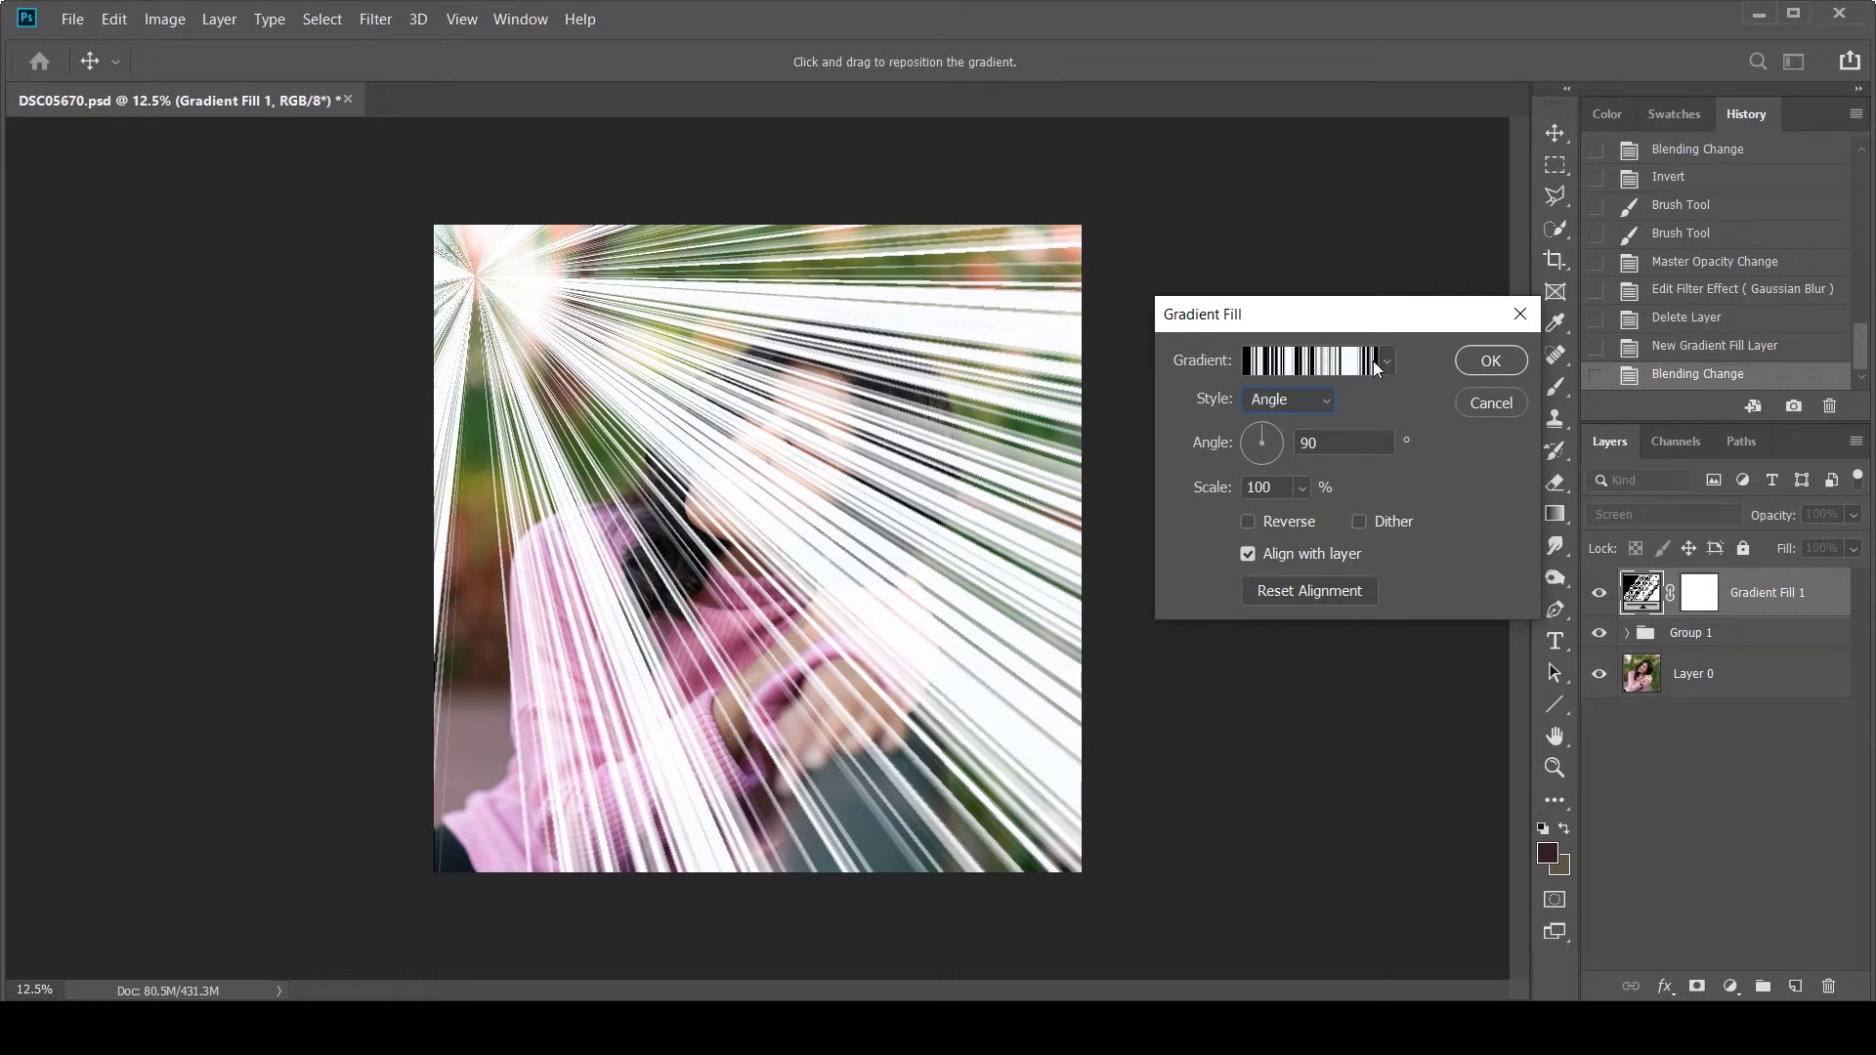
# Randomize the noise gradient to a new ray pattern and rotate the rays to 65.27°.
pyautogui.click(1295, 369)
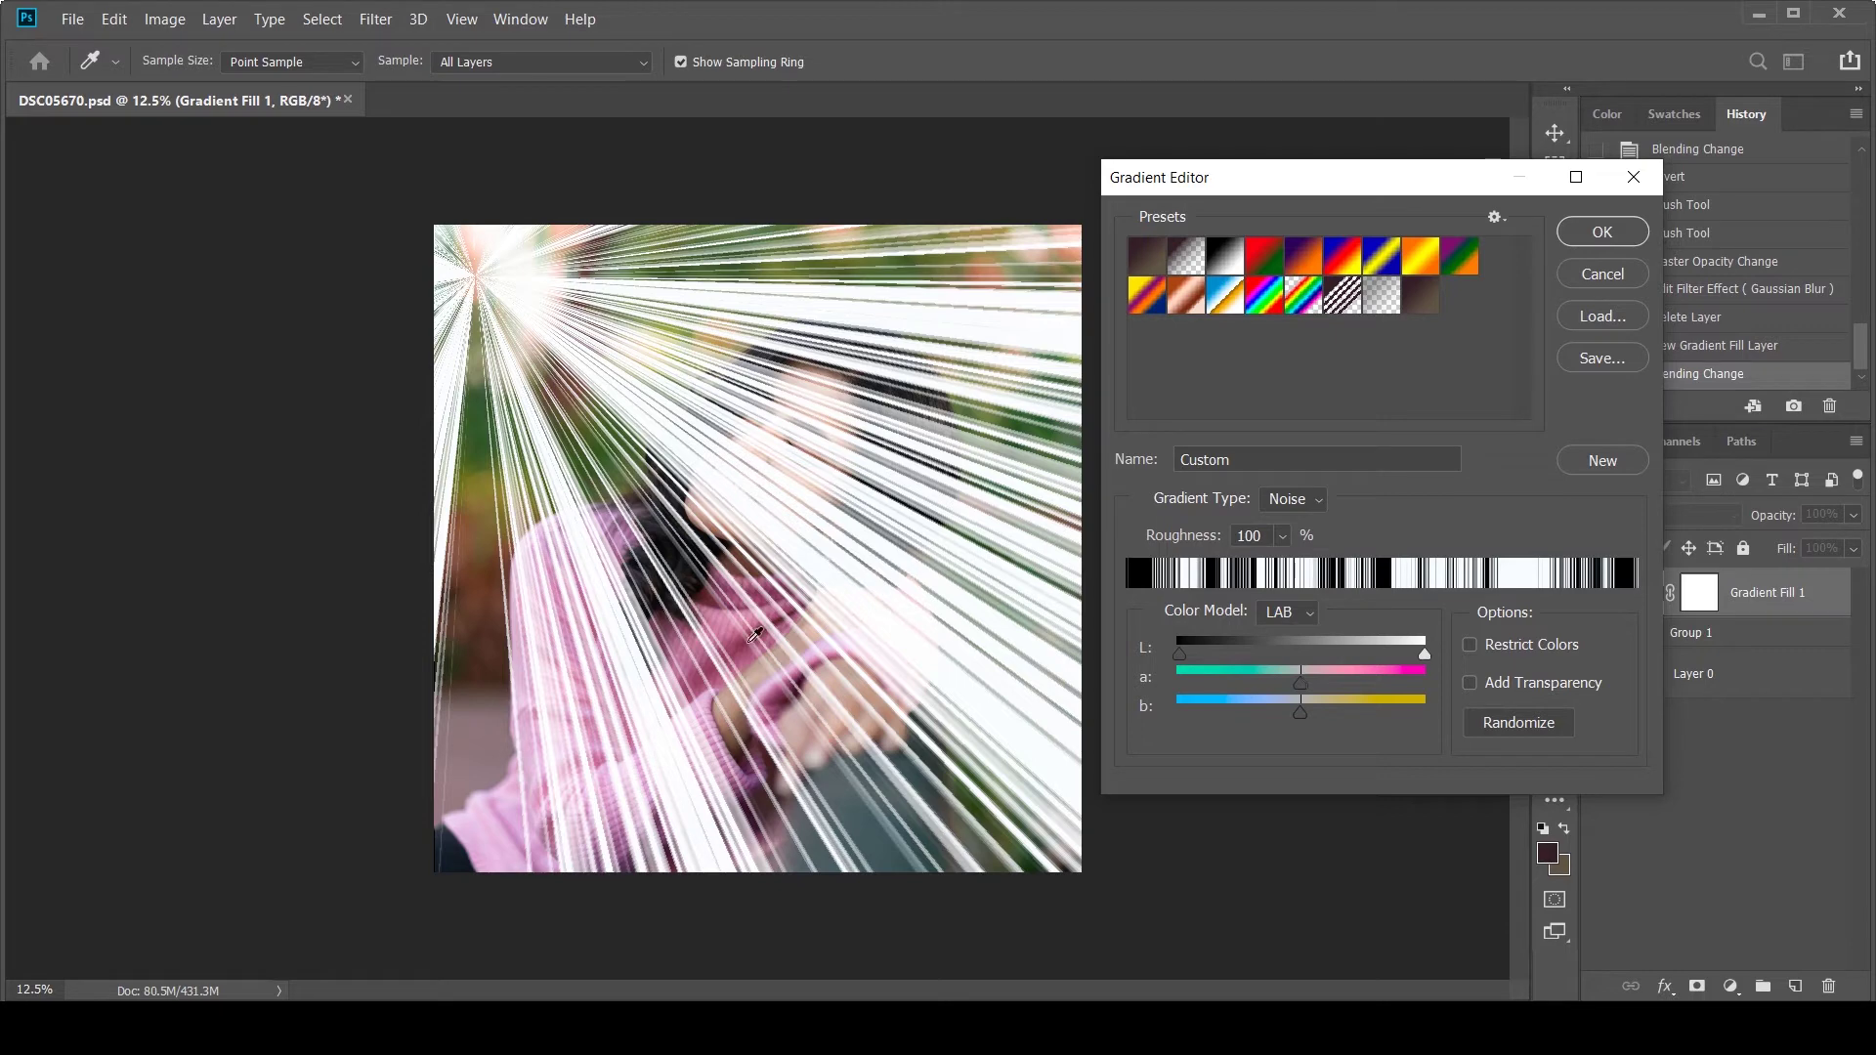
pyautogui.click(1534, 725)
pyautogui.click(1539, 725)
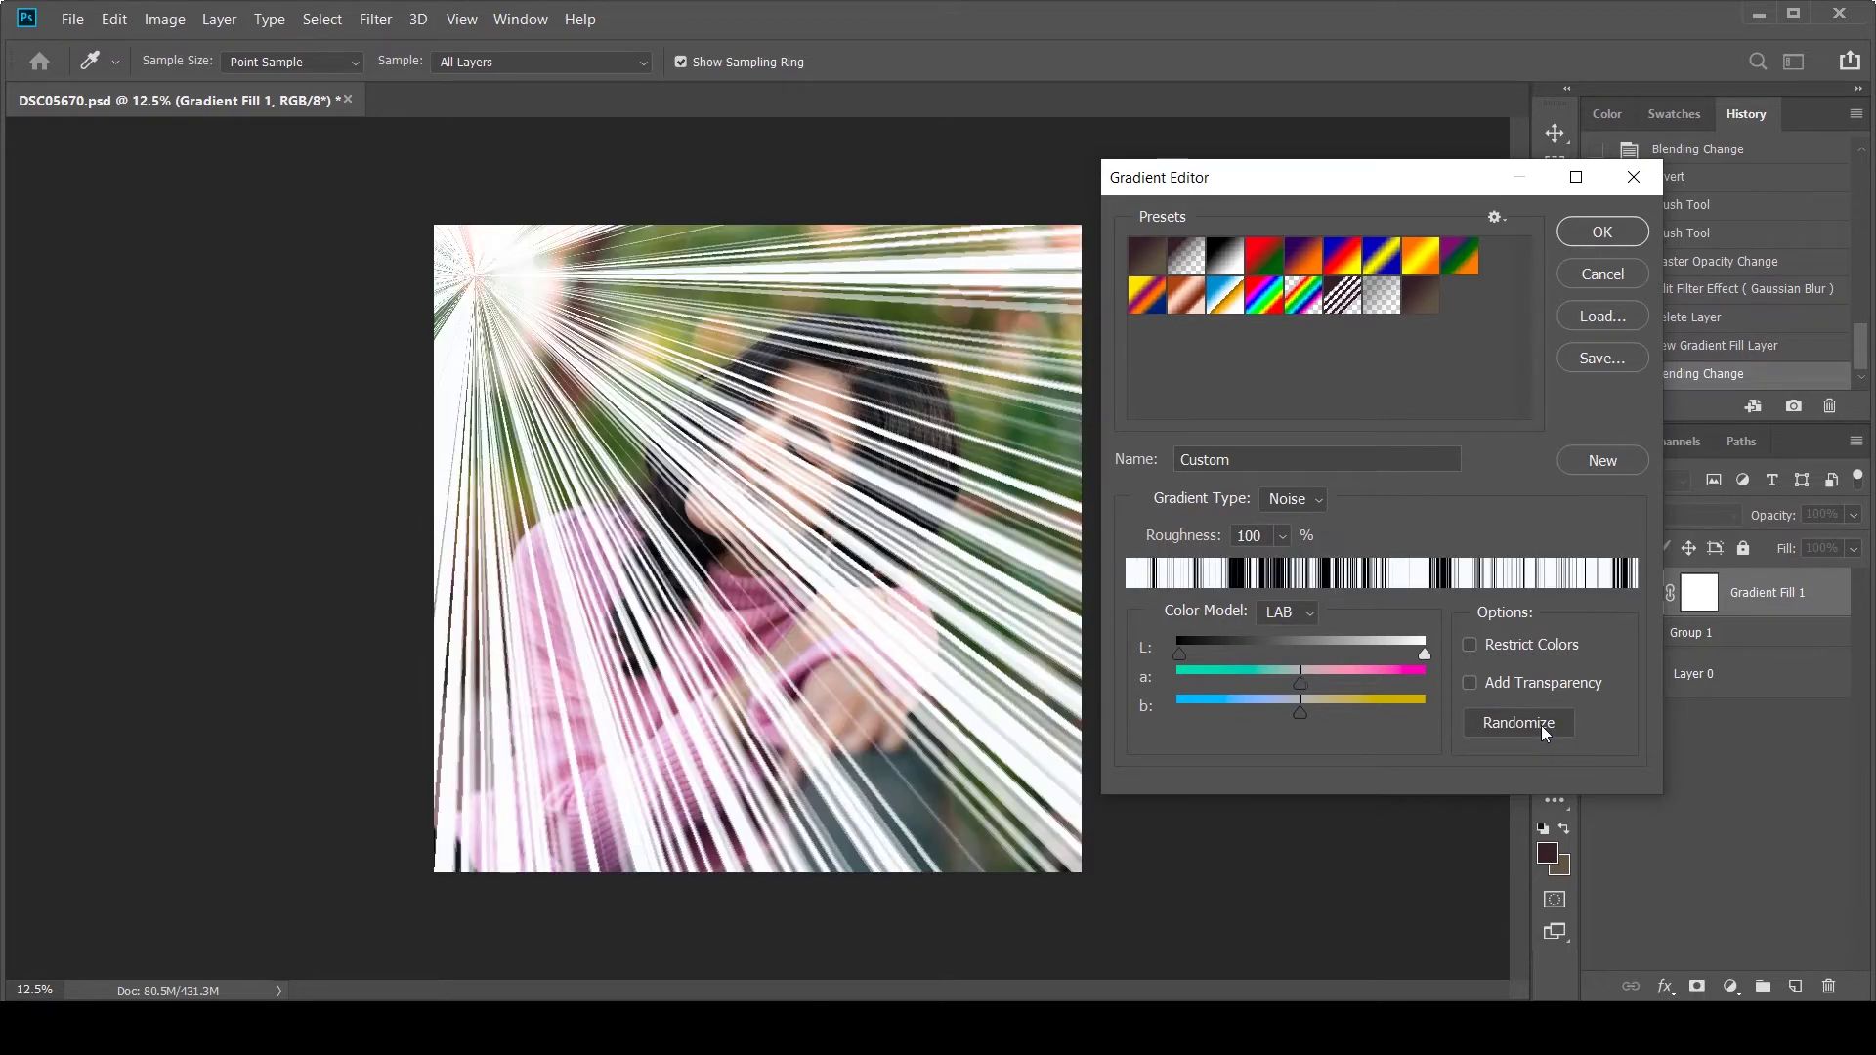
pyautogui.click(1539, 726)
pyautogui.click(1545, 725)
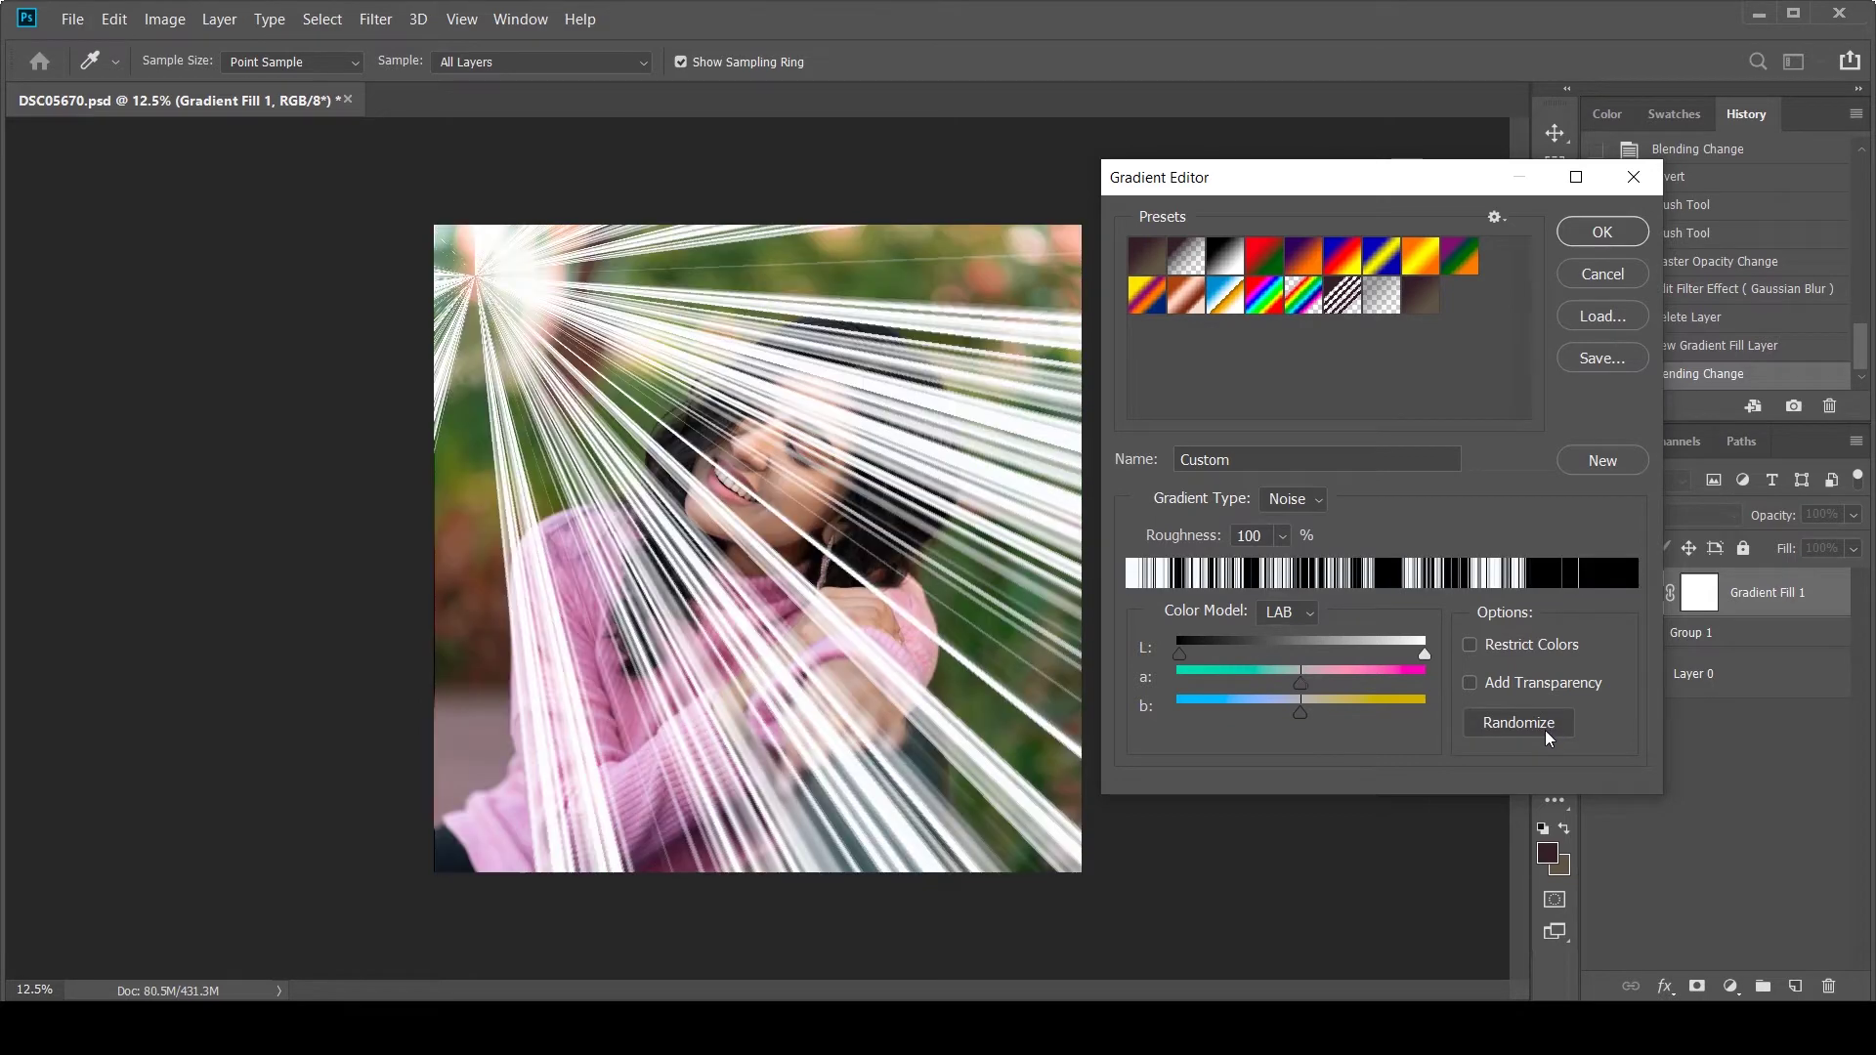
pyautogui.click(1544, 729)
pyautogui.click(1543, 726)
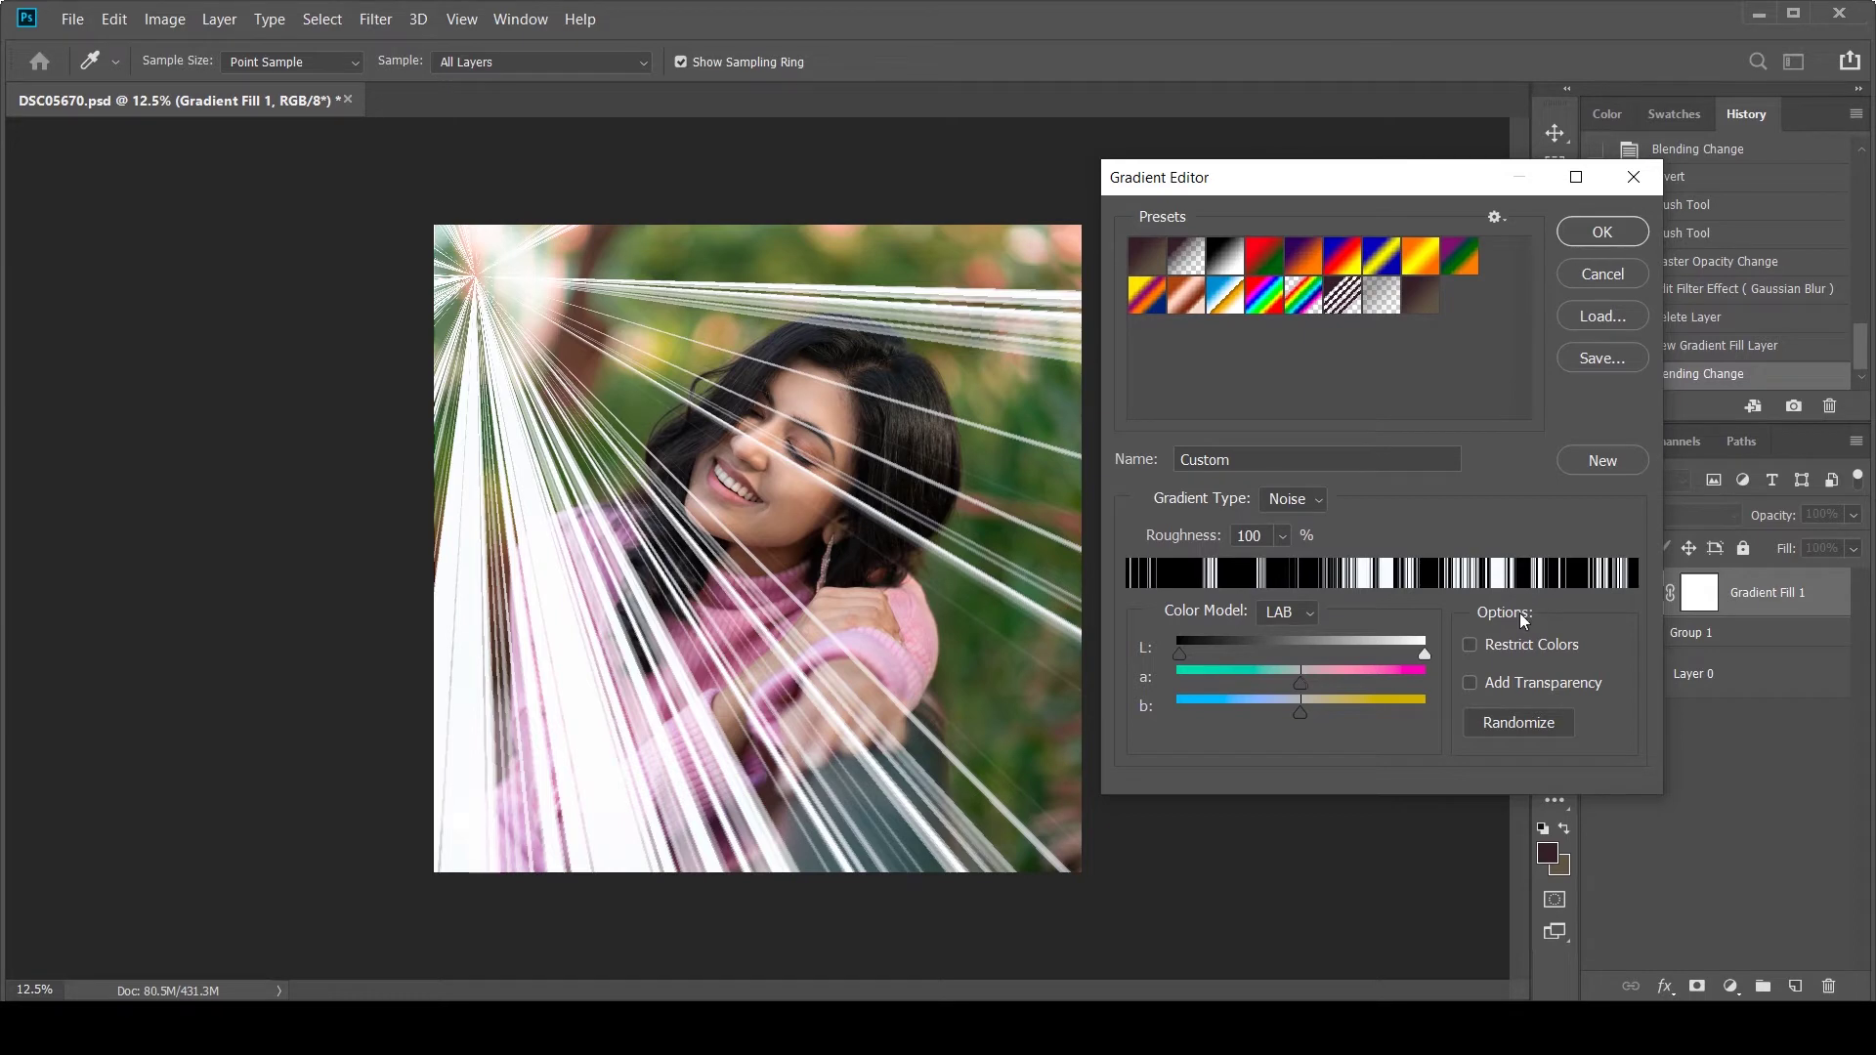
pyautogui.click(1550, 729)
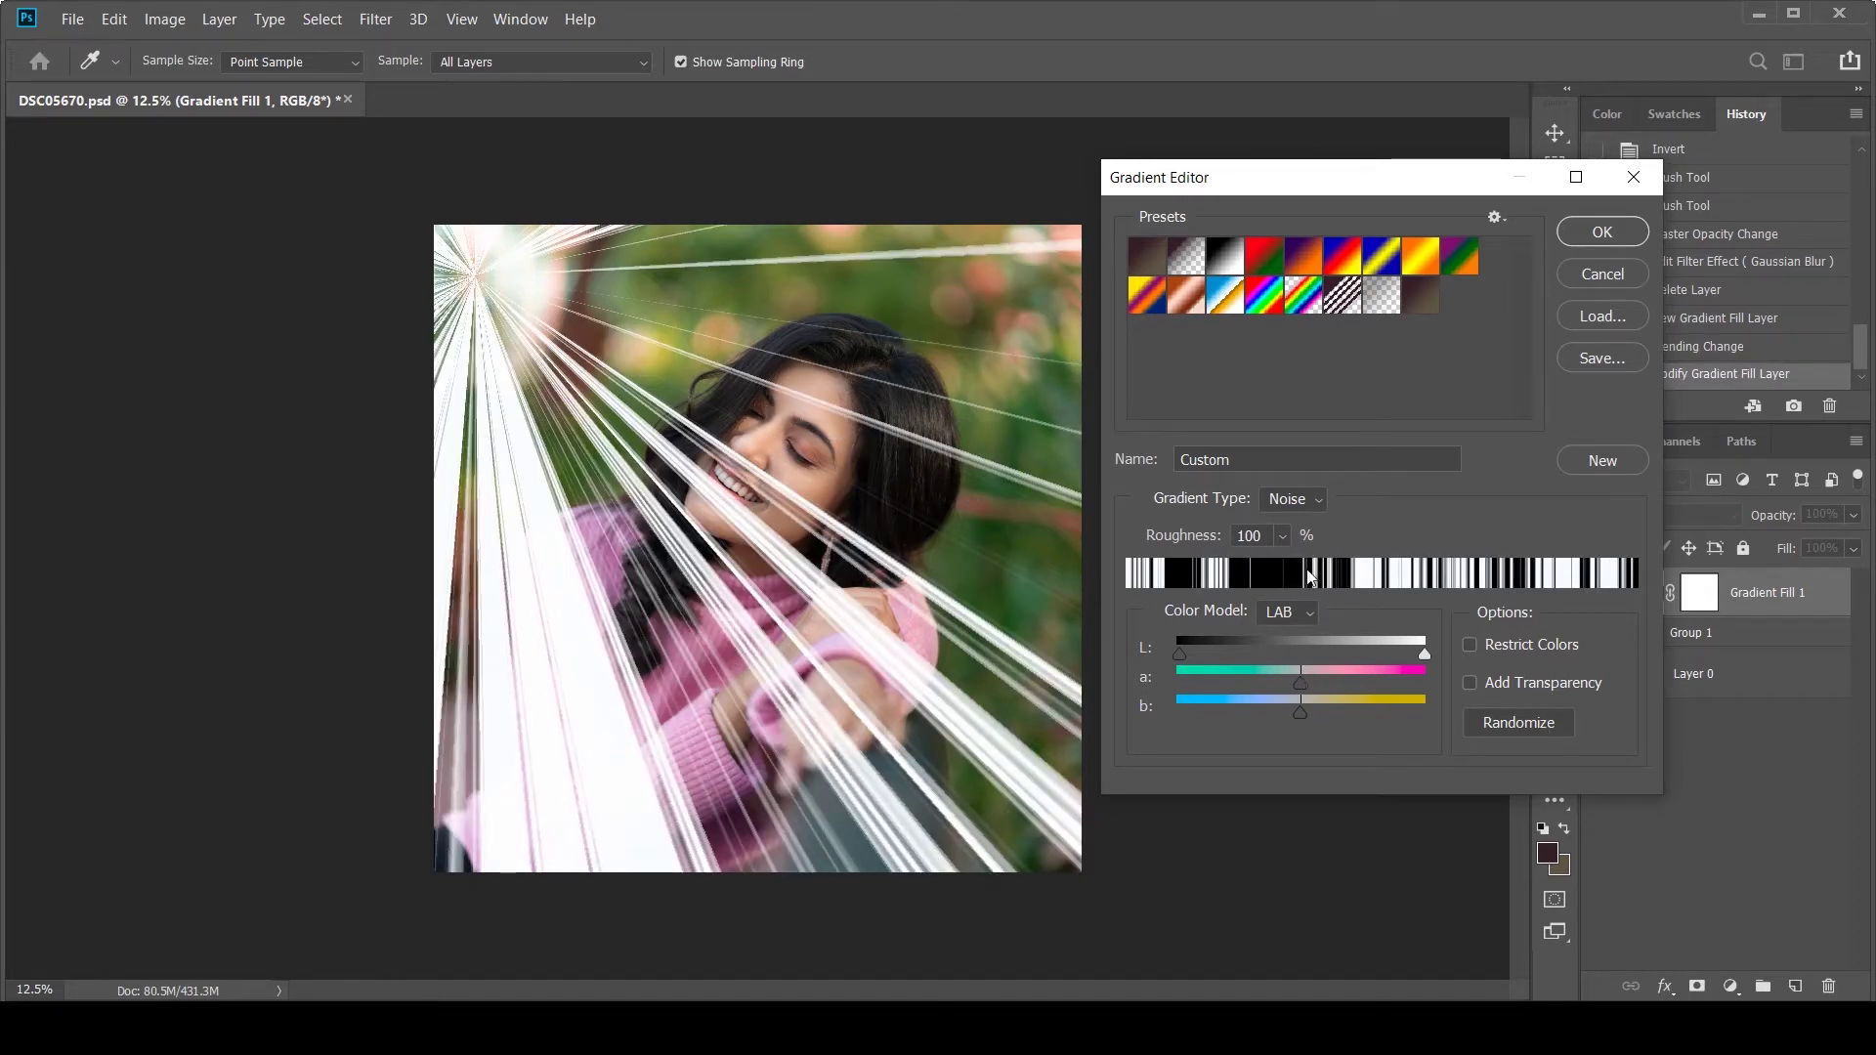
pyautogui.click(1603, 231)
pyautogui.moveTo(1271, 430); pyautogui.dragTo(1273, 437)
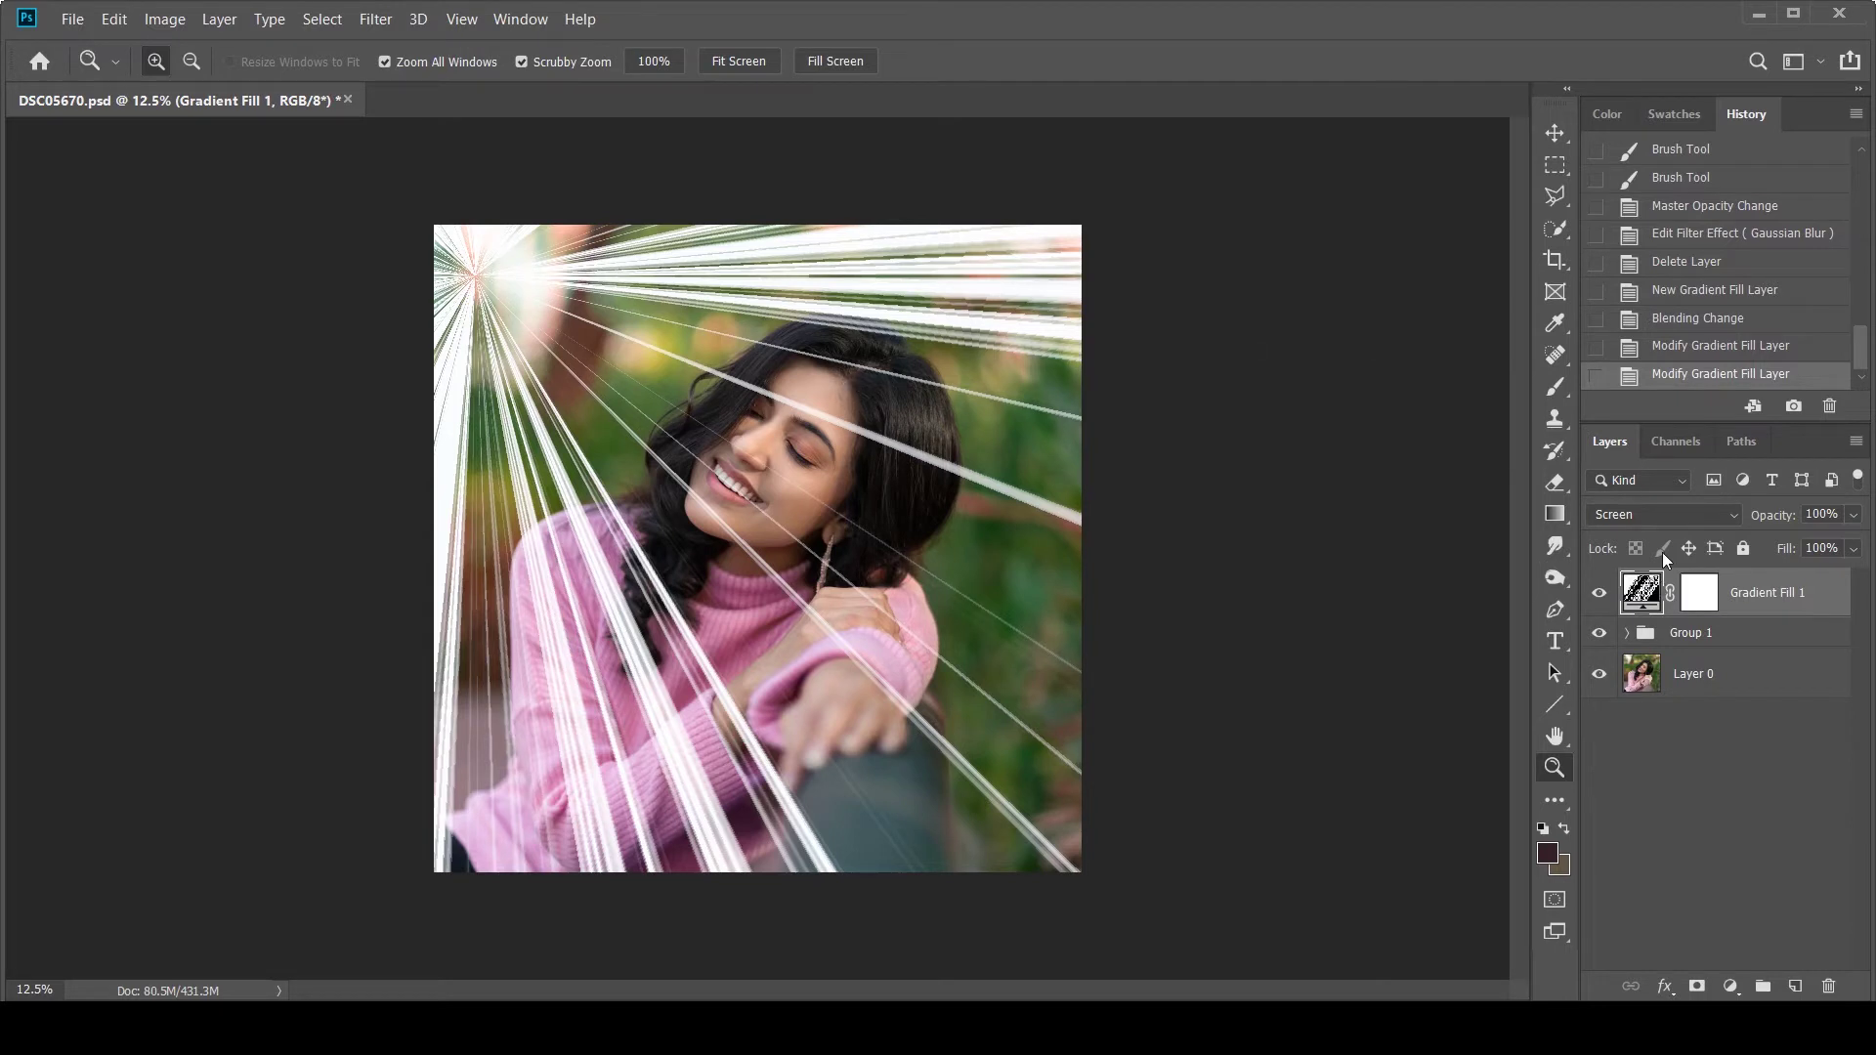
# Convert Gradient Fill 1 to a smart object and apply a 64-pixel Gaussian Blur.
pyautogui.rightClick(1758, 594)
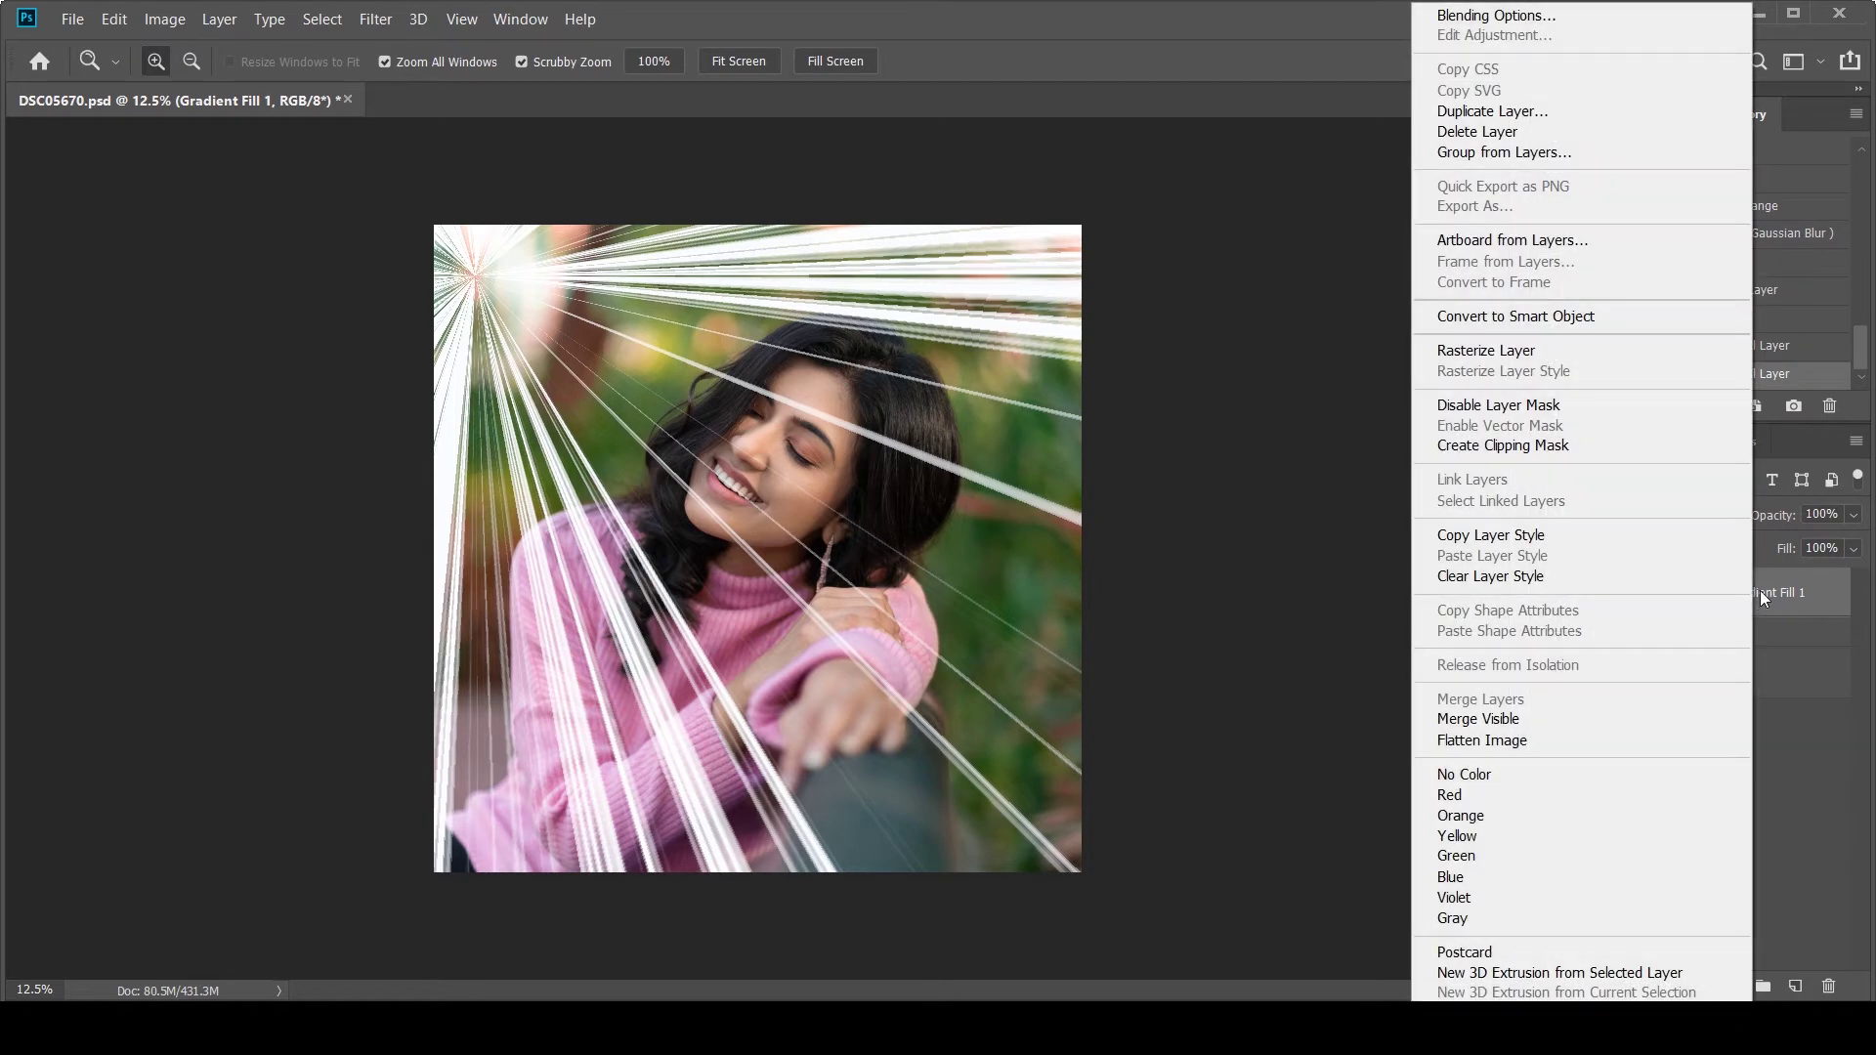
pyautogui.click(1550, 317)
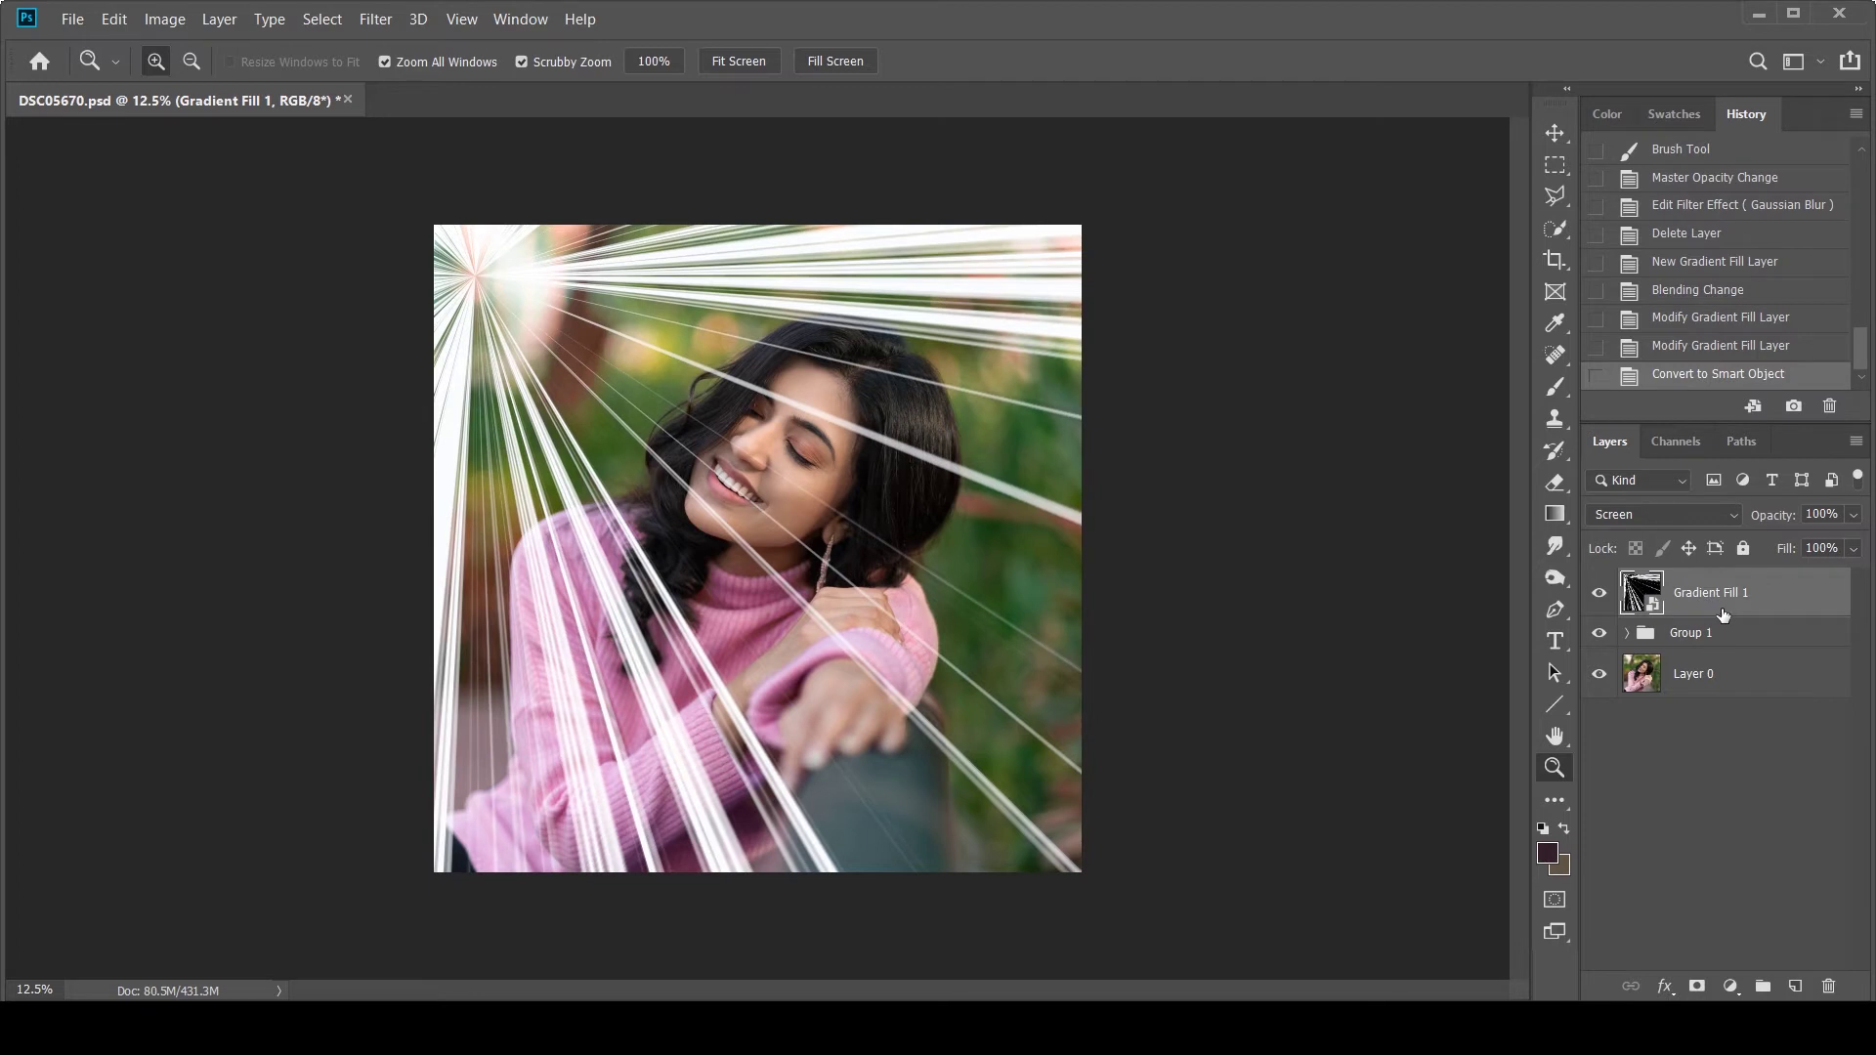
pyautogui.click(378, 23)
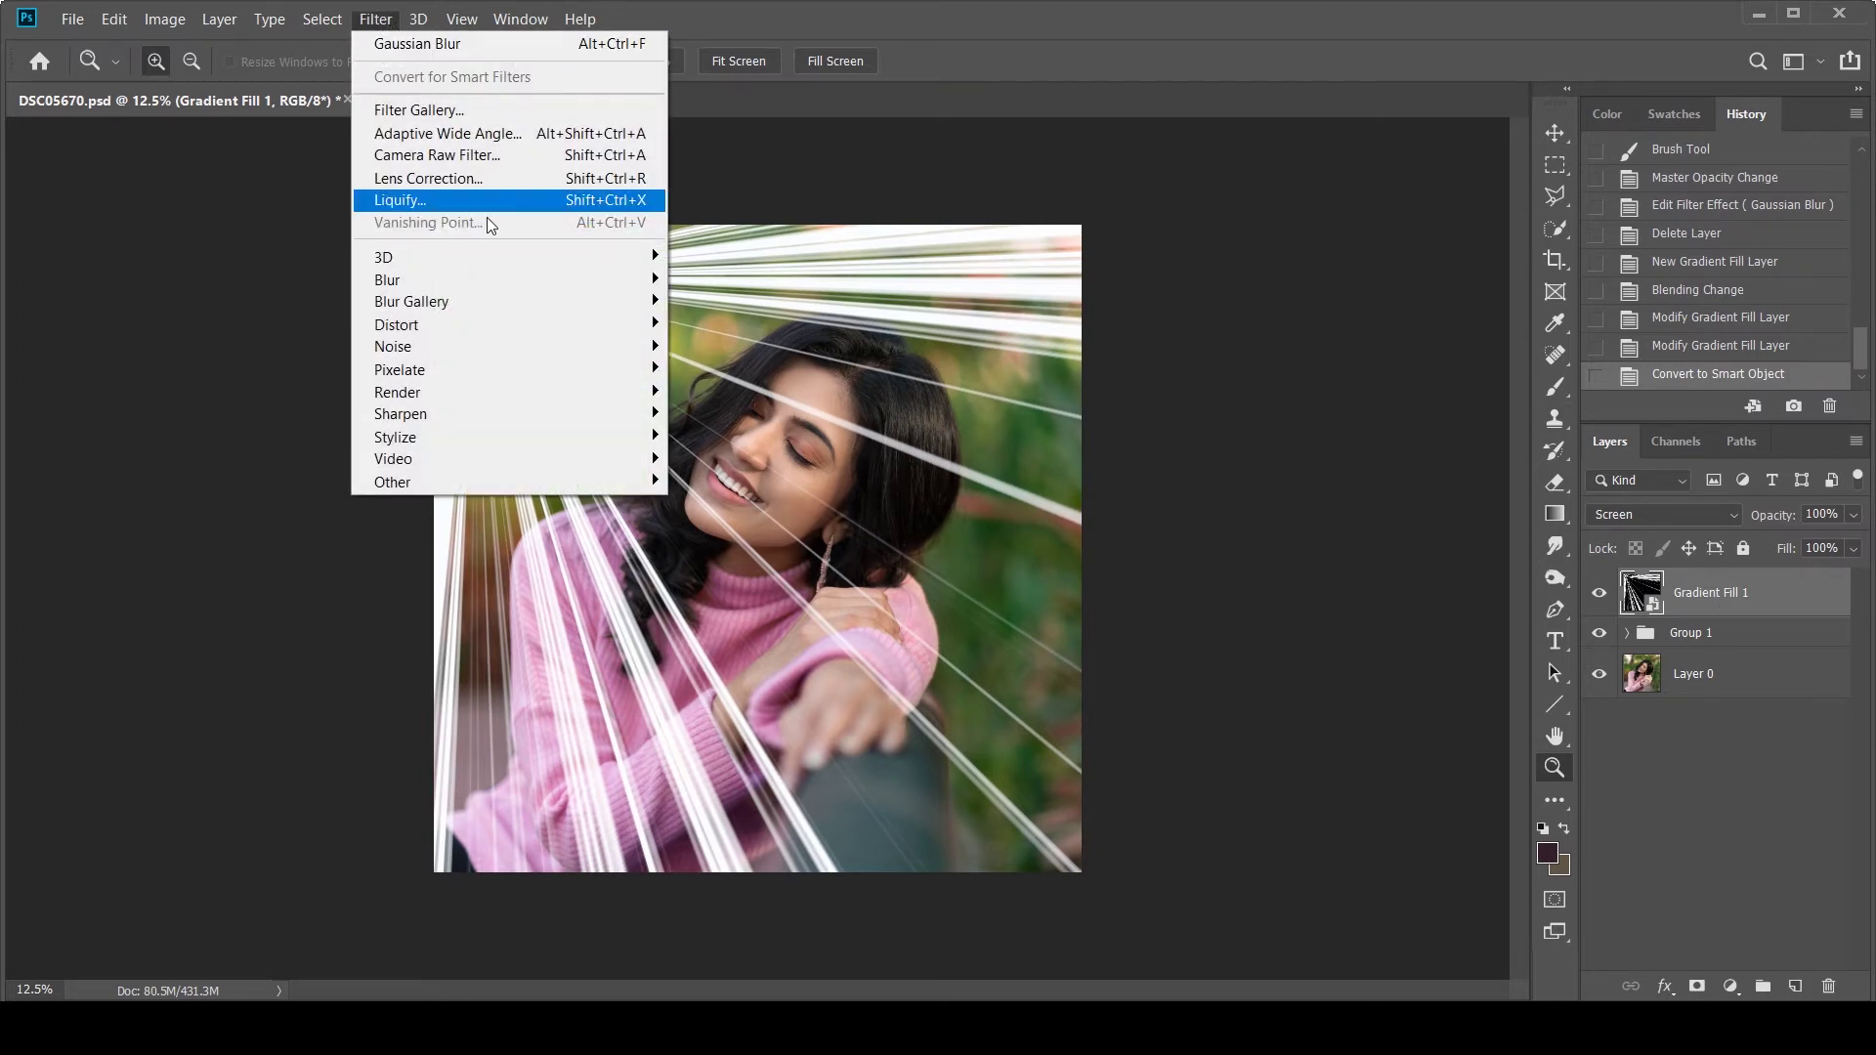
pyautogui.moveTo(519, 279)
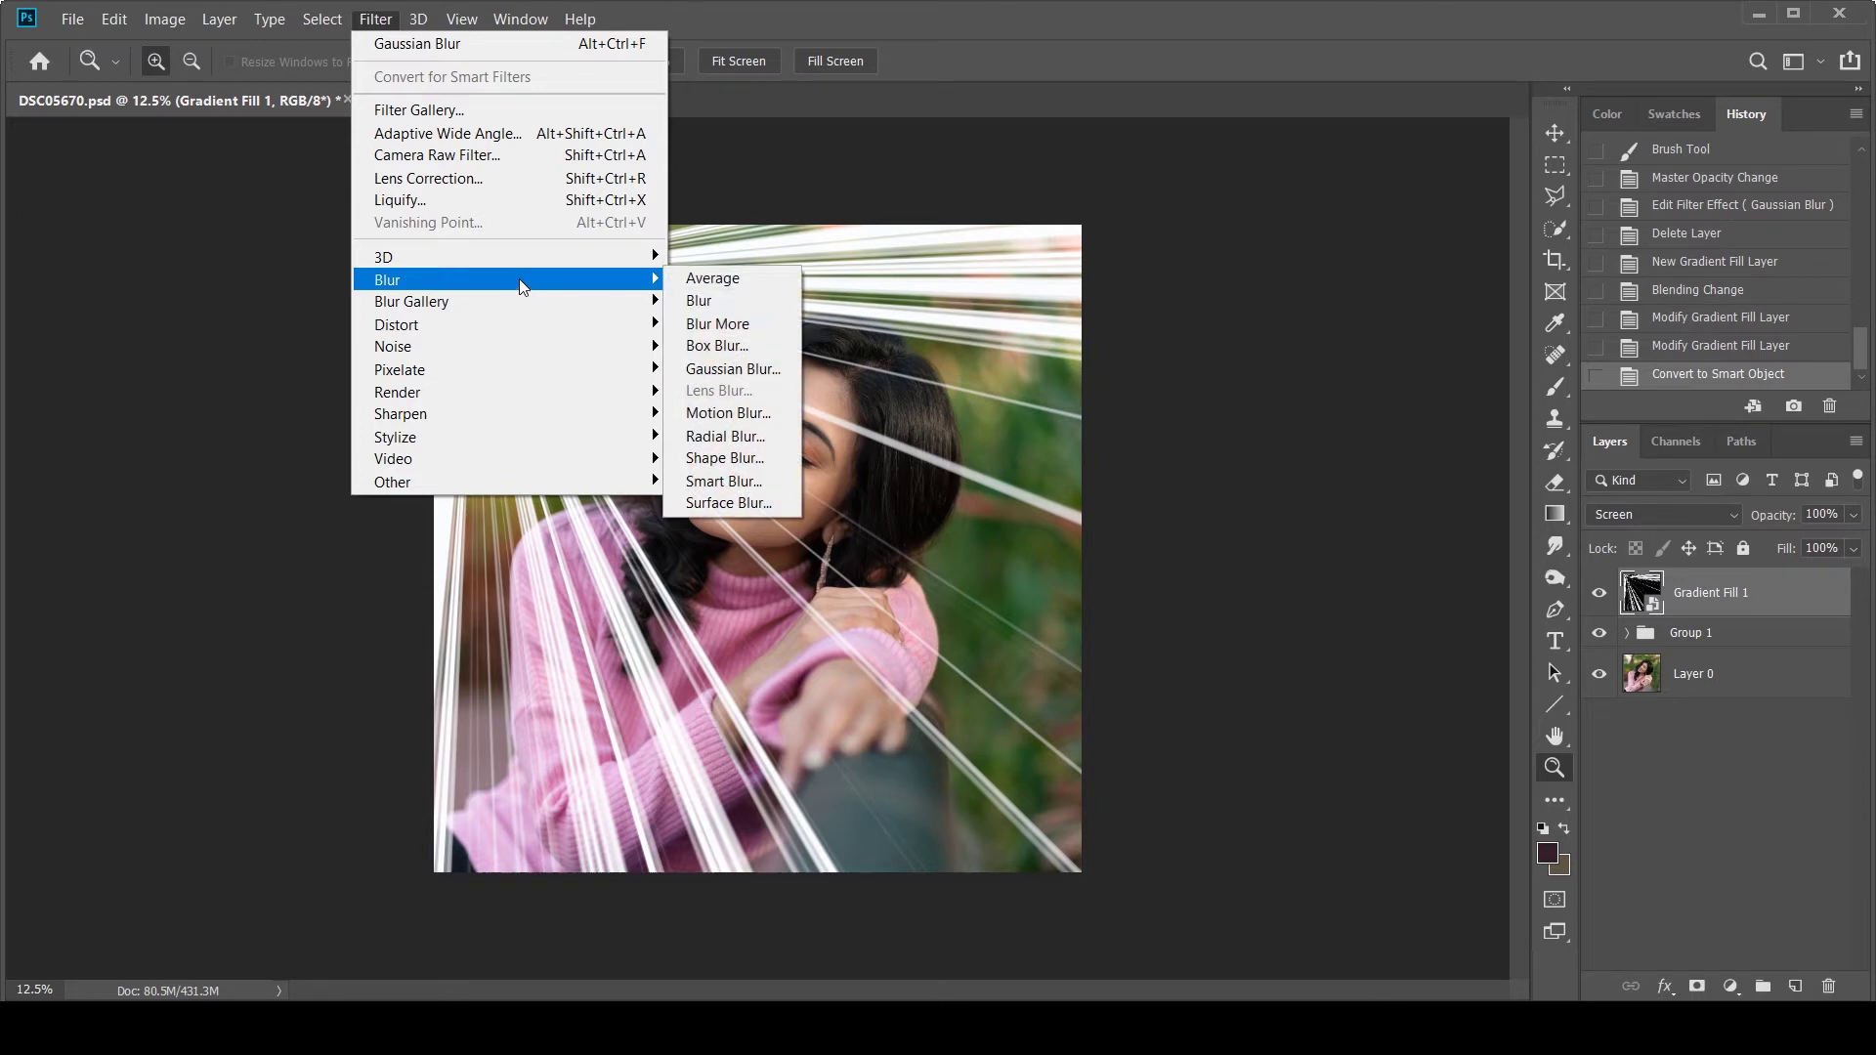
pyautogui.click(787, 370)
pyautogui.moveTo(1407, 494)
pyautogui.mouseDown()
pyautogui.moveTo(1295, 487)
pyautogui.moveTo(1399, 496)
pyautogui.mouseUp()
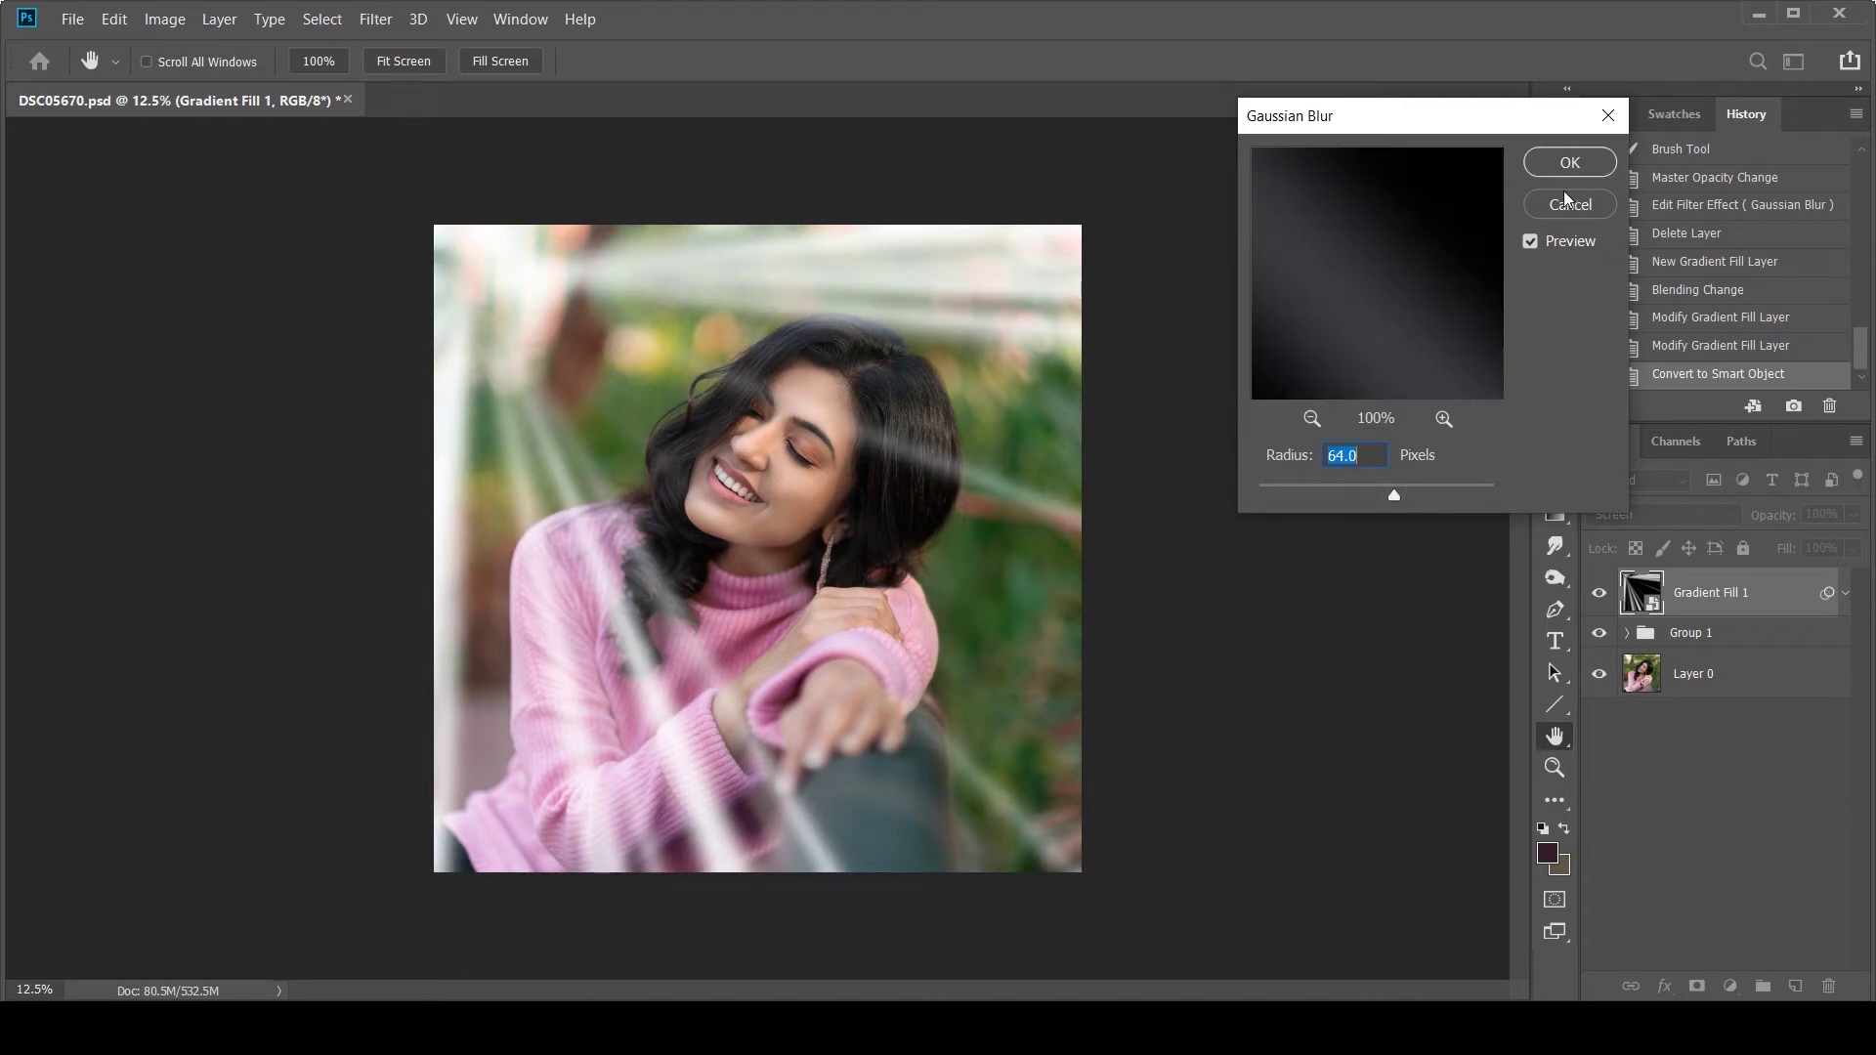
pyautogui.click(1563, 163)
# Reopen the Gaussian Blur smart filter to review it, closing without changes.
pyautogui.press('z')
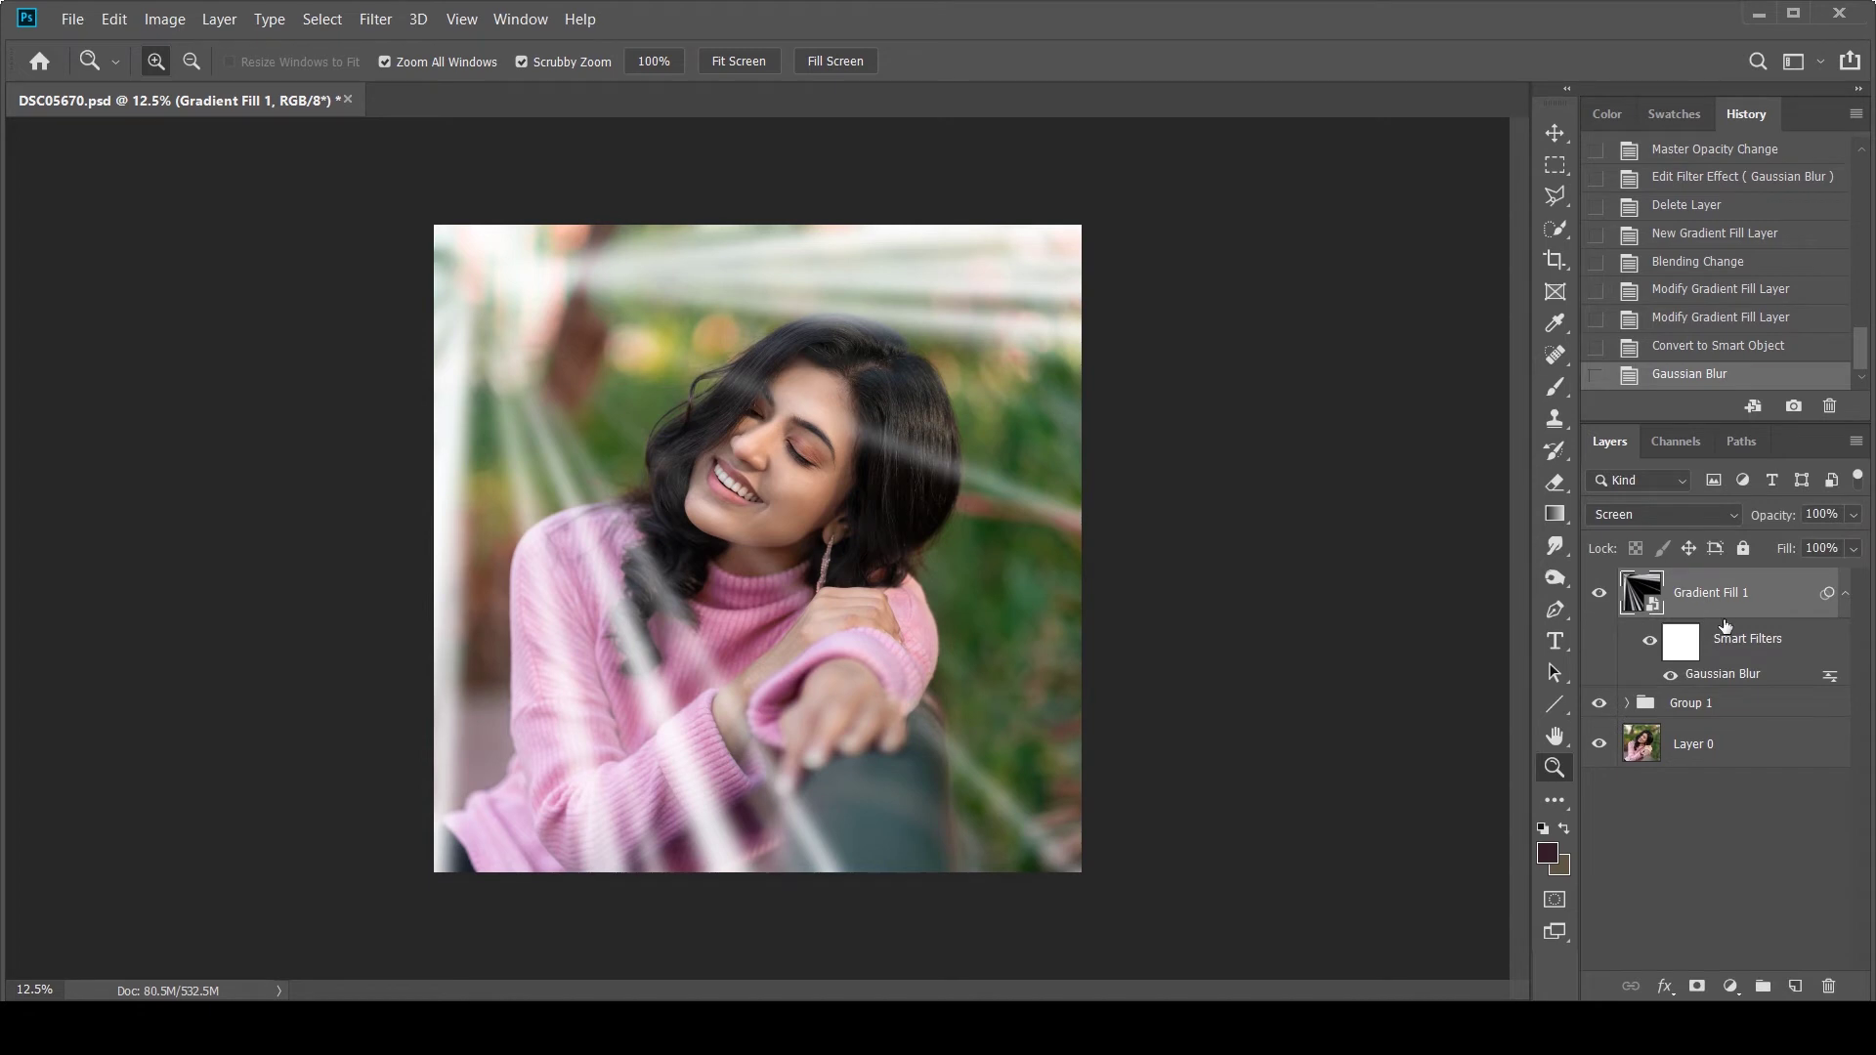
pyautogui.doubleClick(1709, 676)
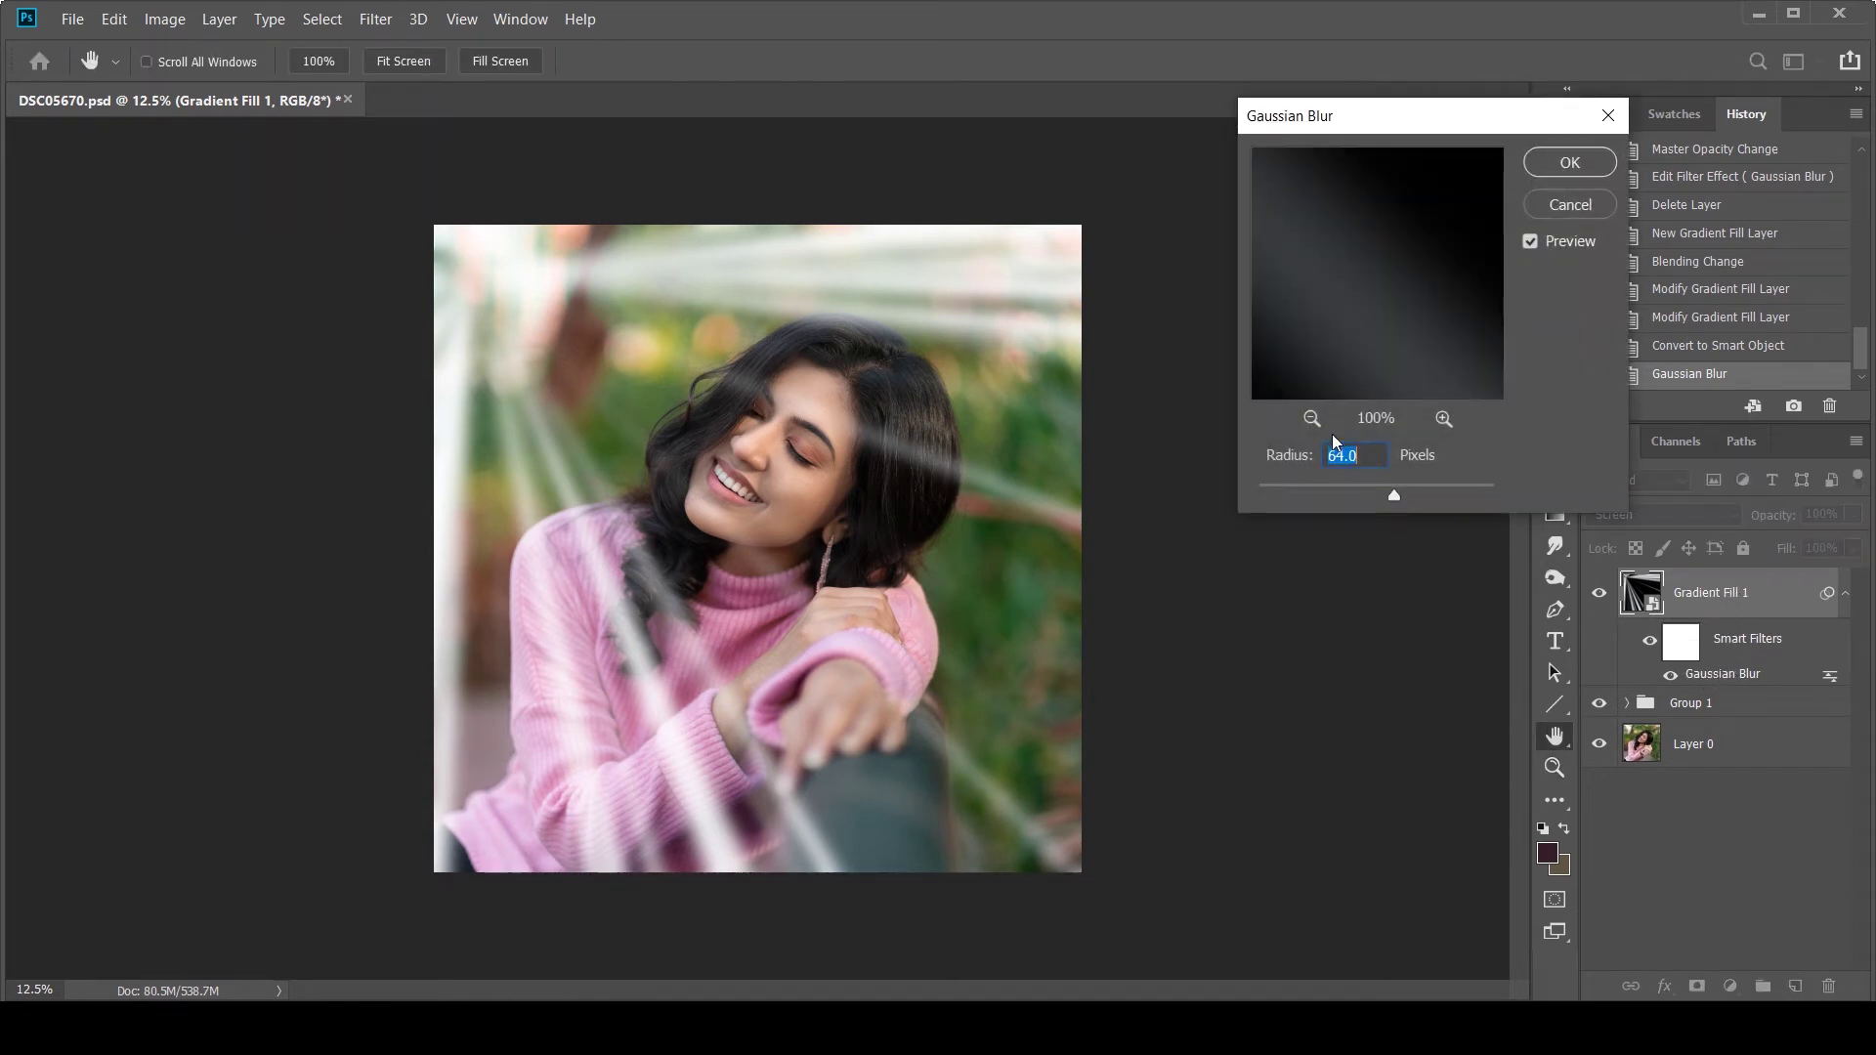
pyautogui.click(1566, 208)
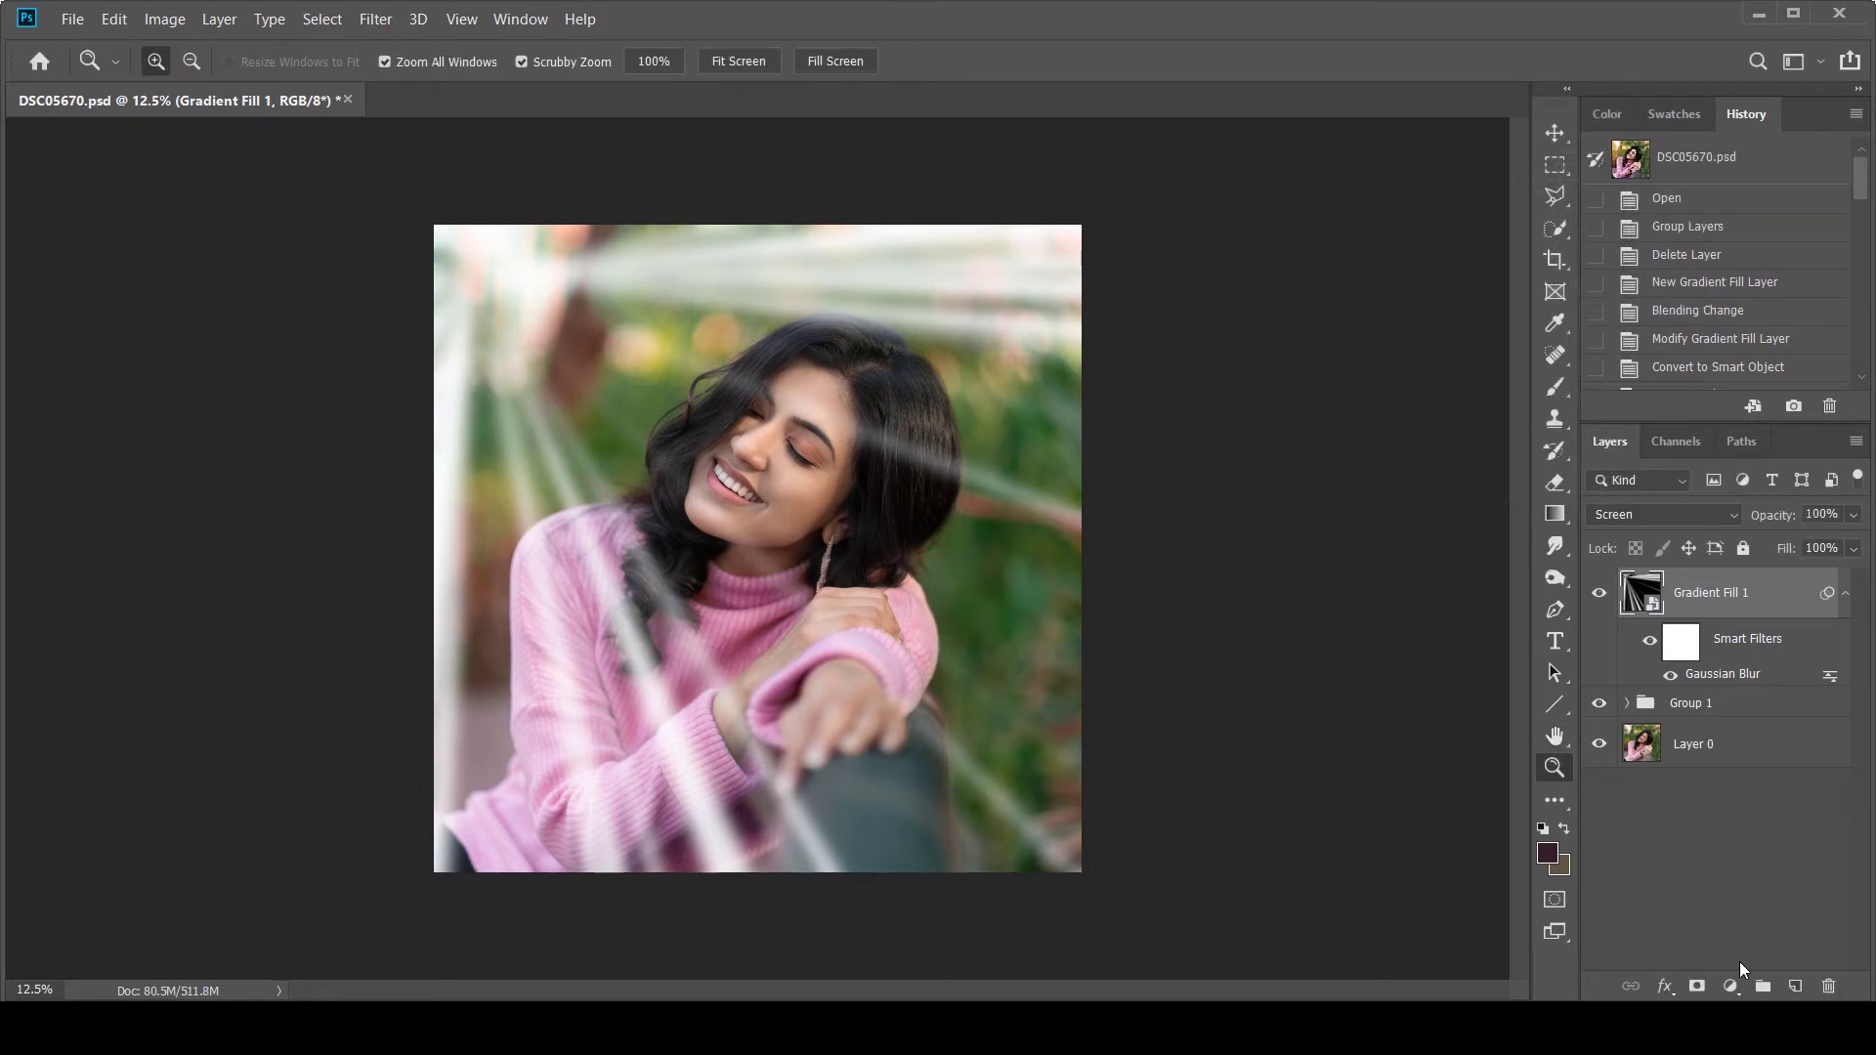
# Add a clipped Hue/Saturation layer colorizing the rays at Hue 47, Saturation 25, Lightness -20.
pyautogui.click(1731, 987)
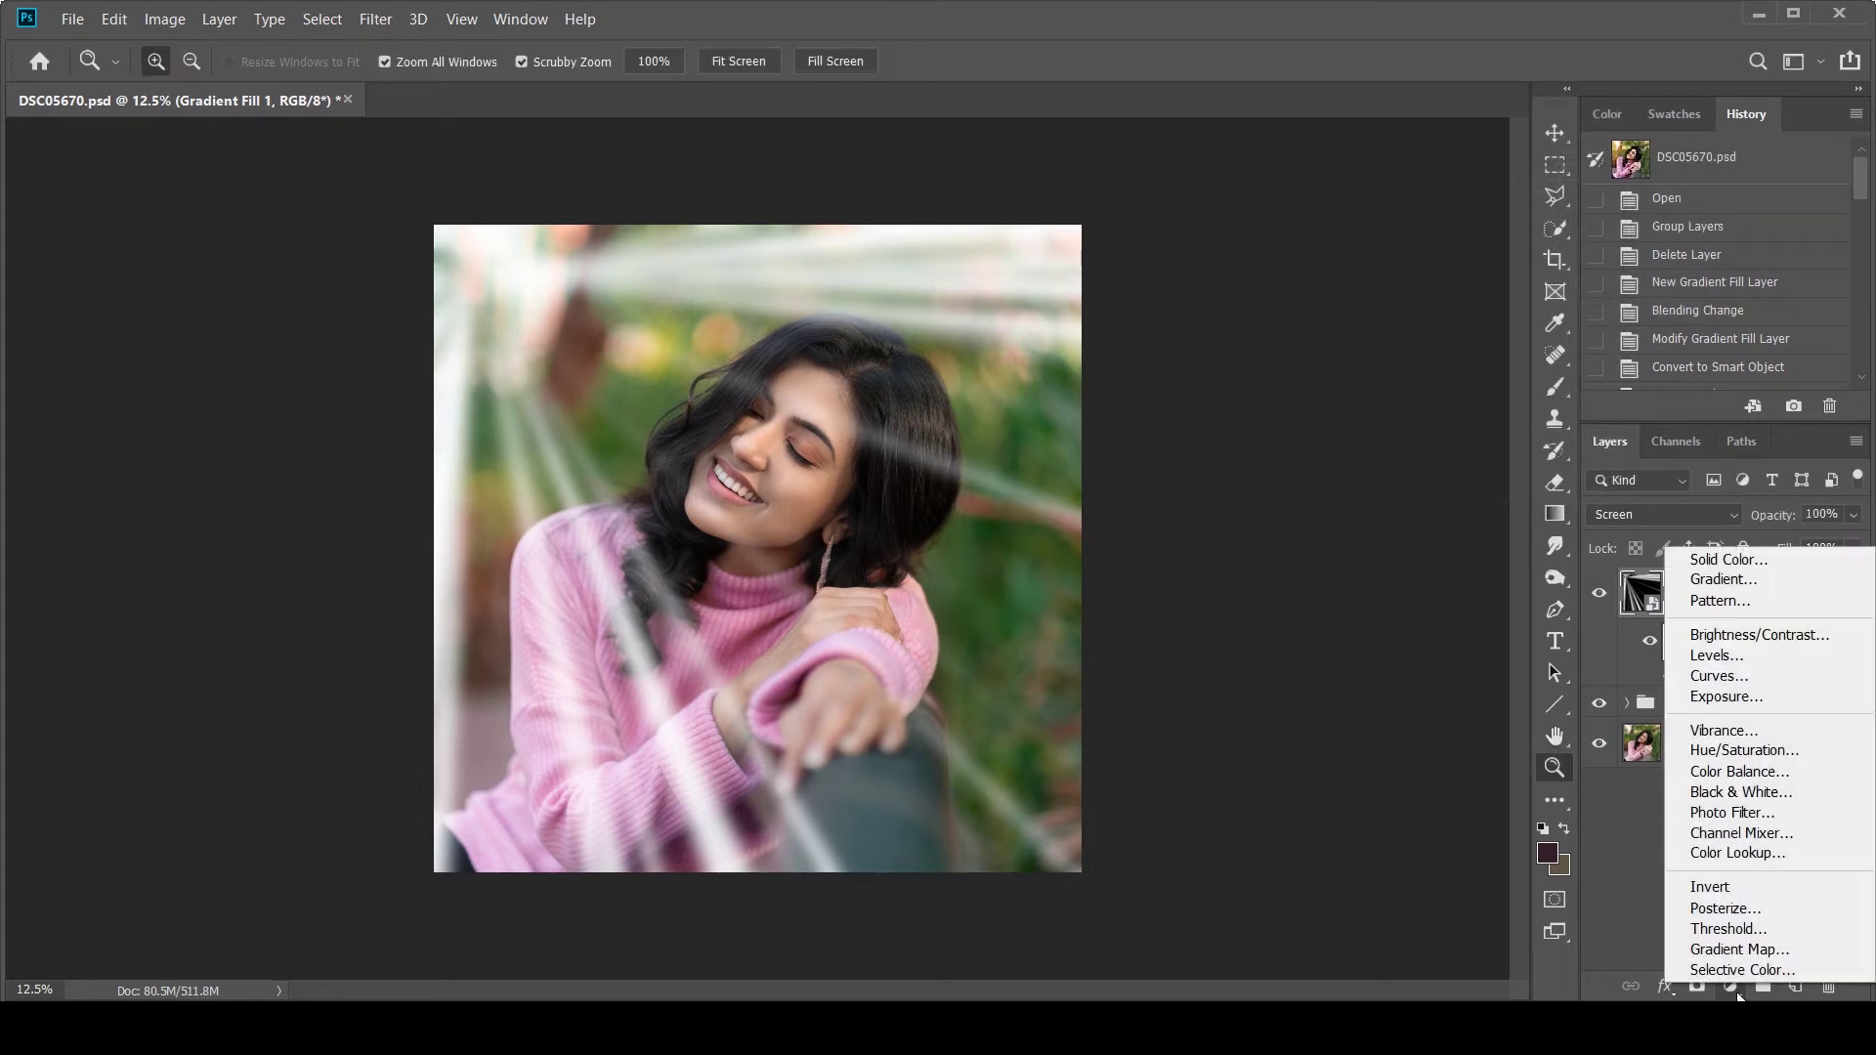
pyautogui.click(1745, 752)
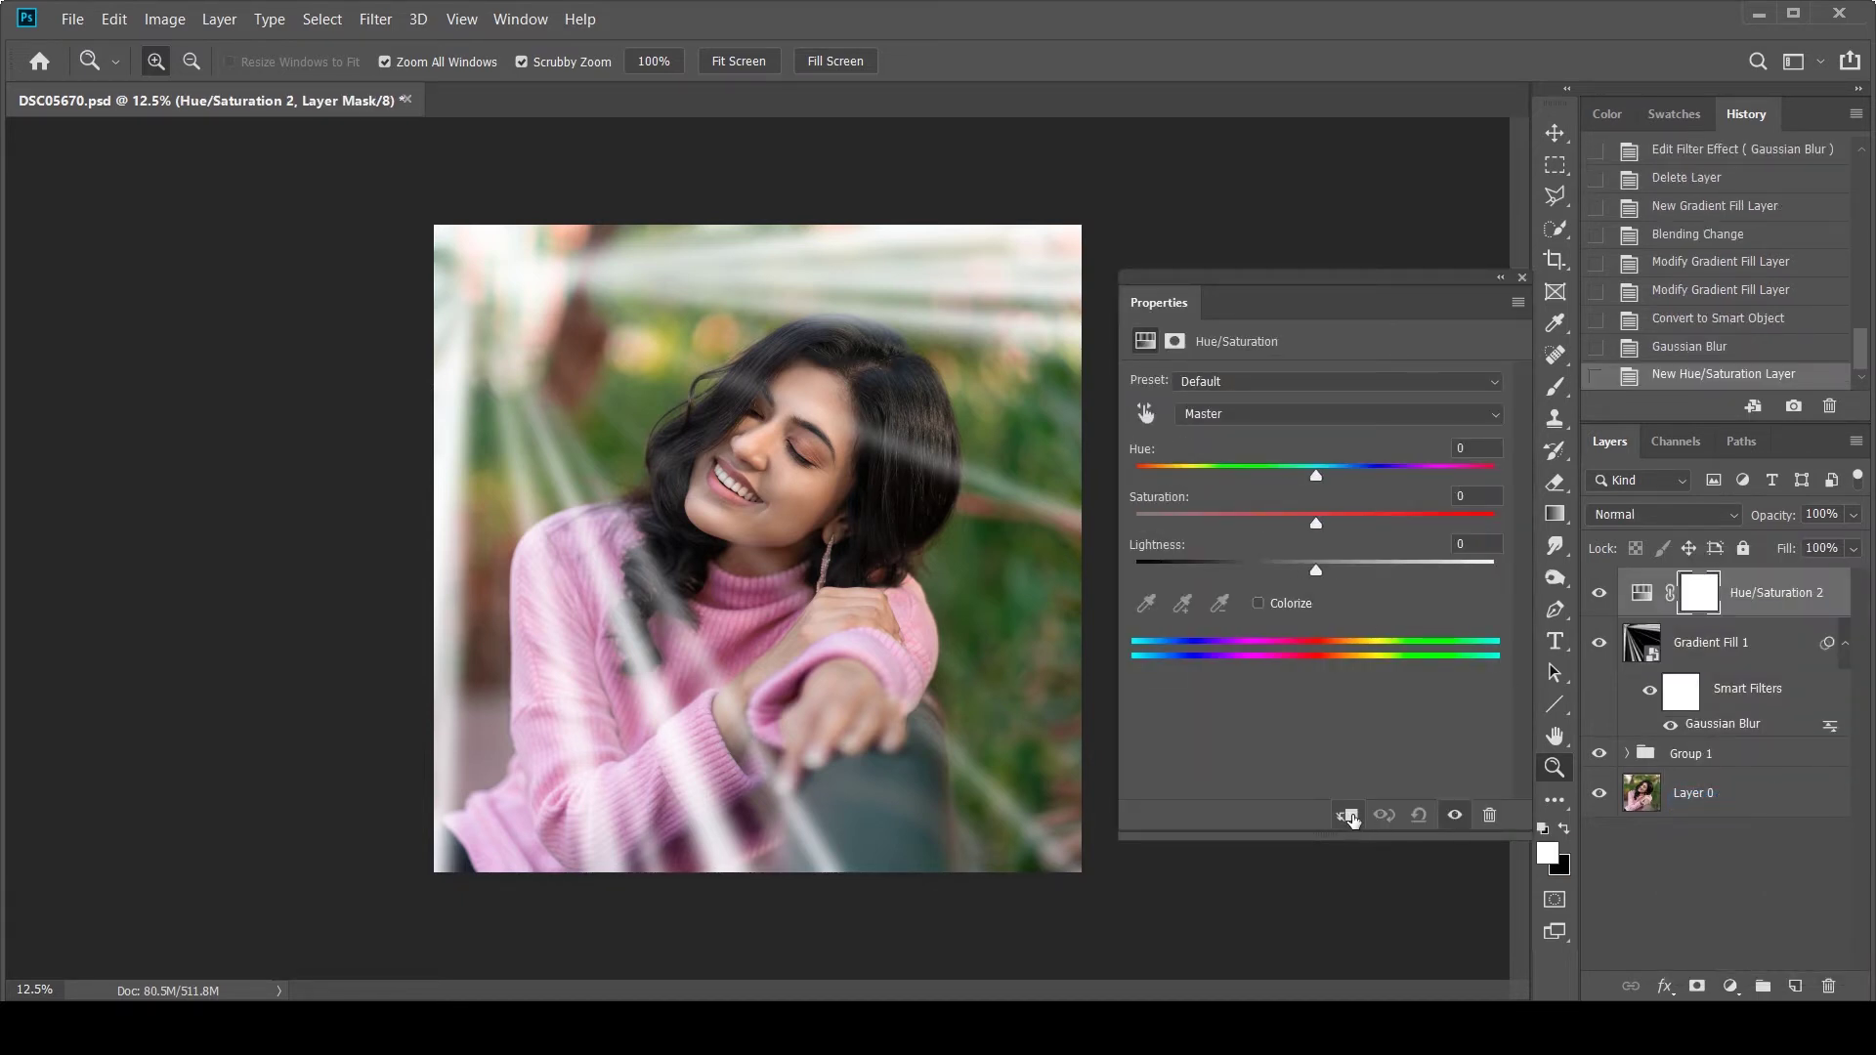
pyautogui.click(1348, 817)
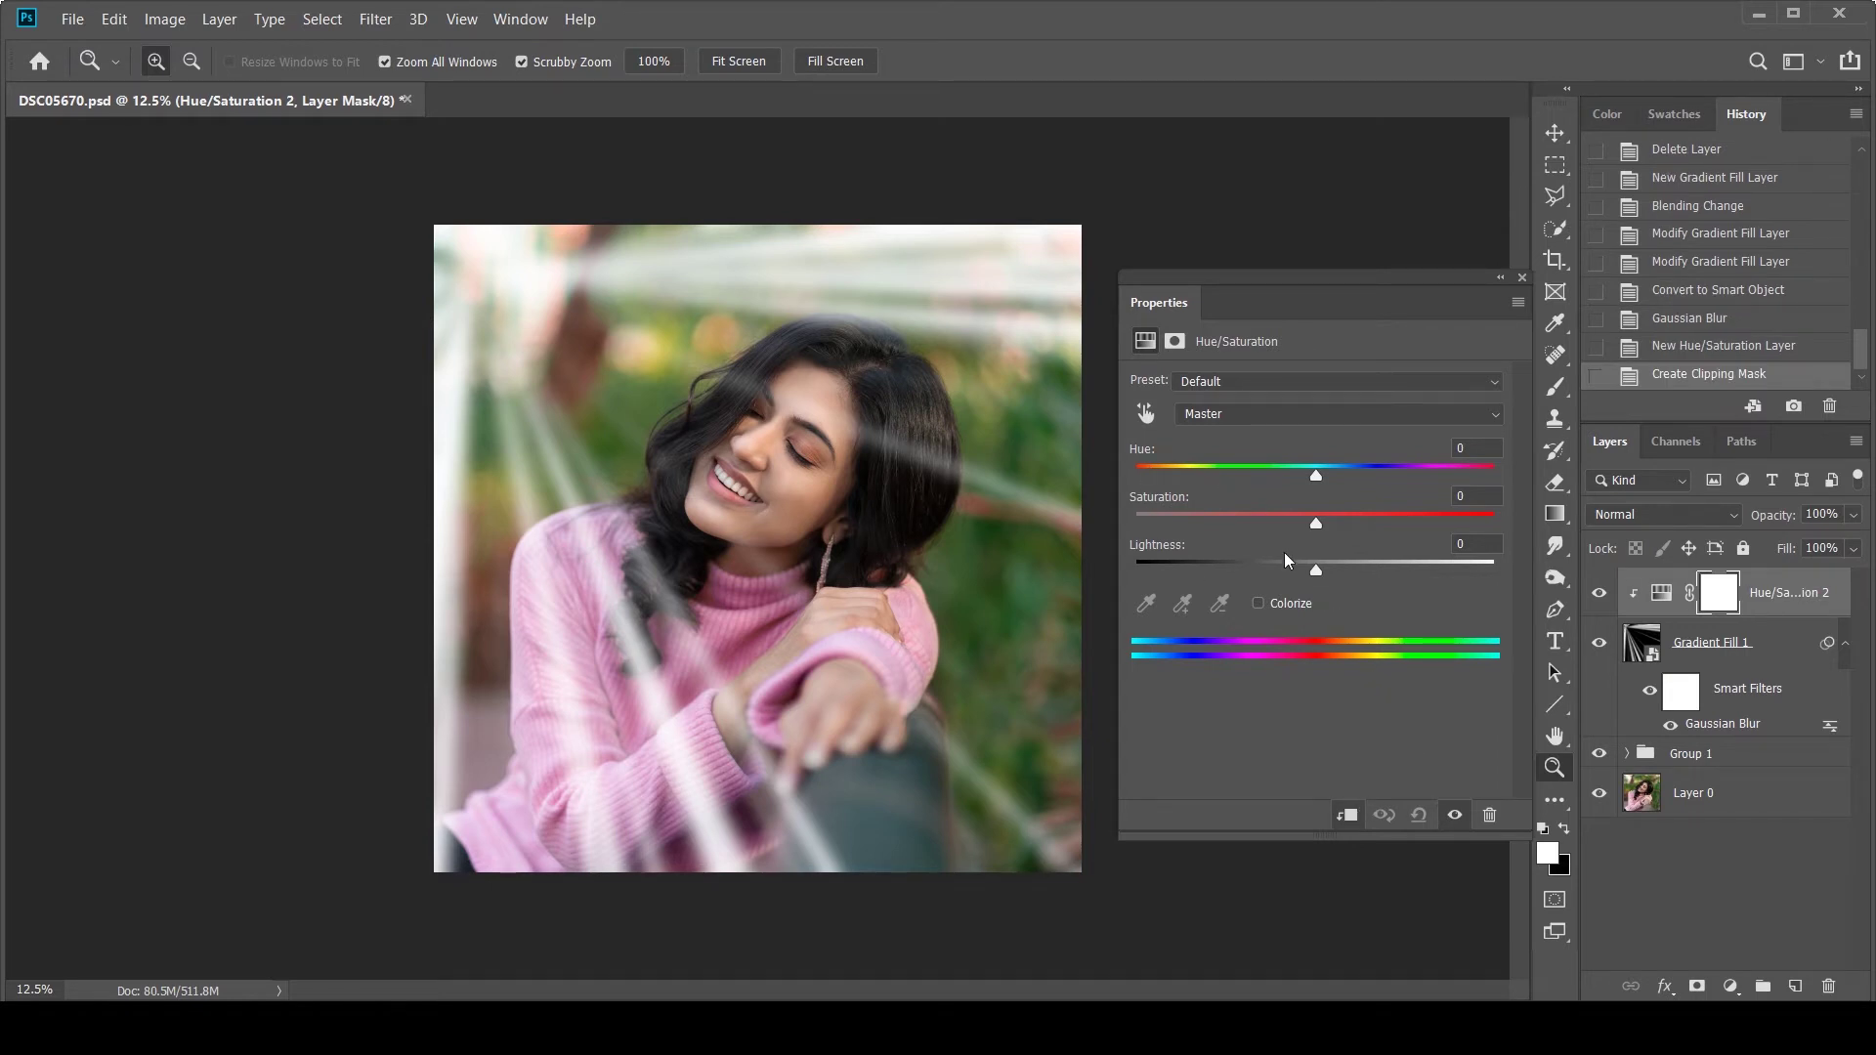
pyautogui.click(1260, 604)
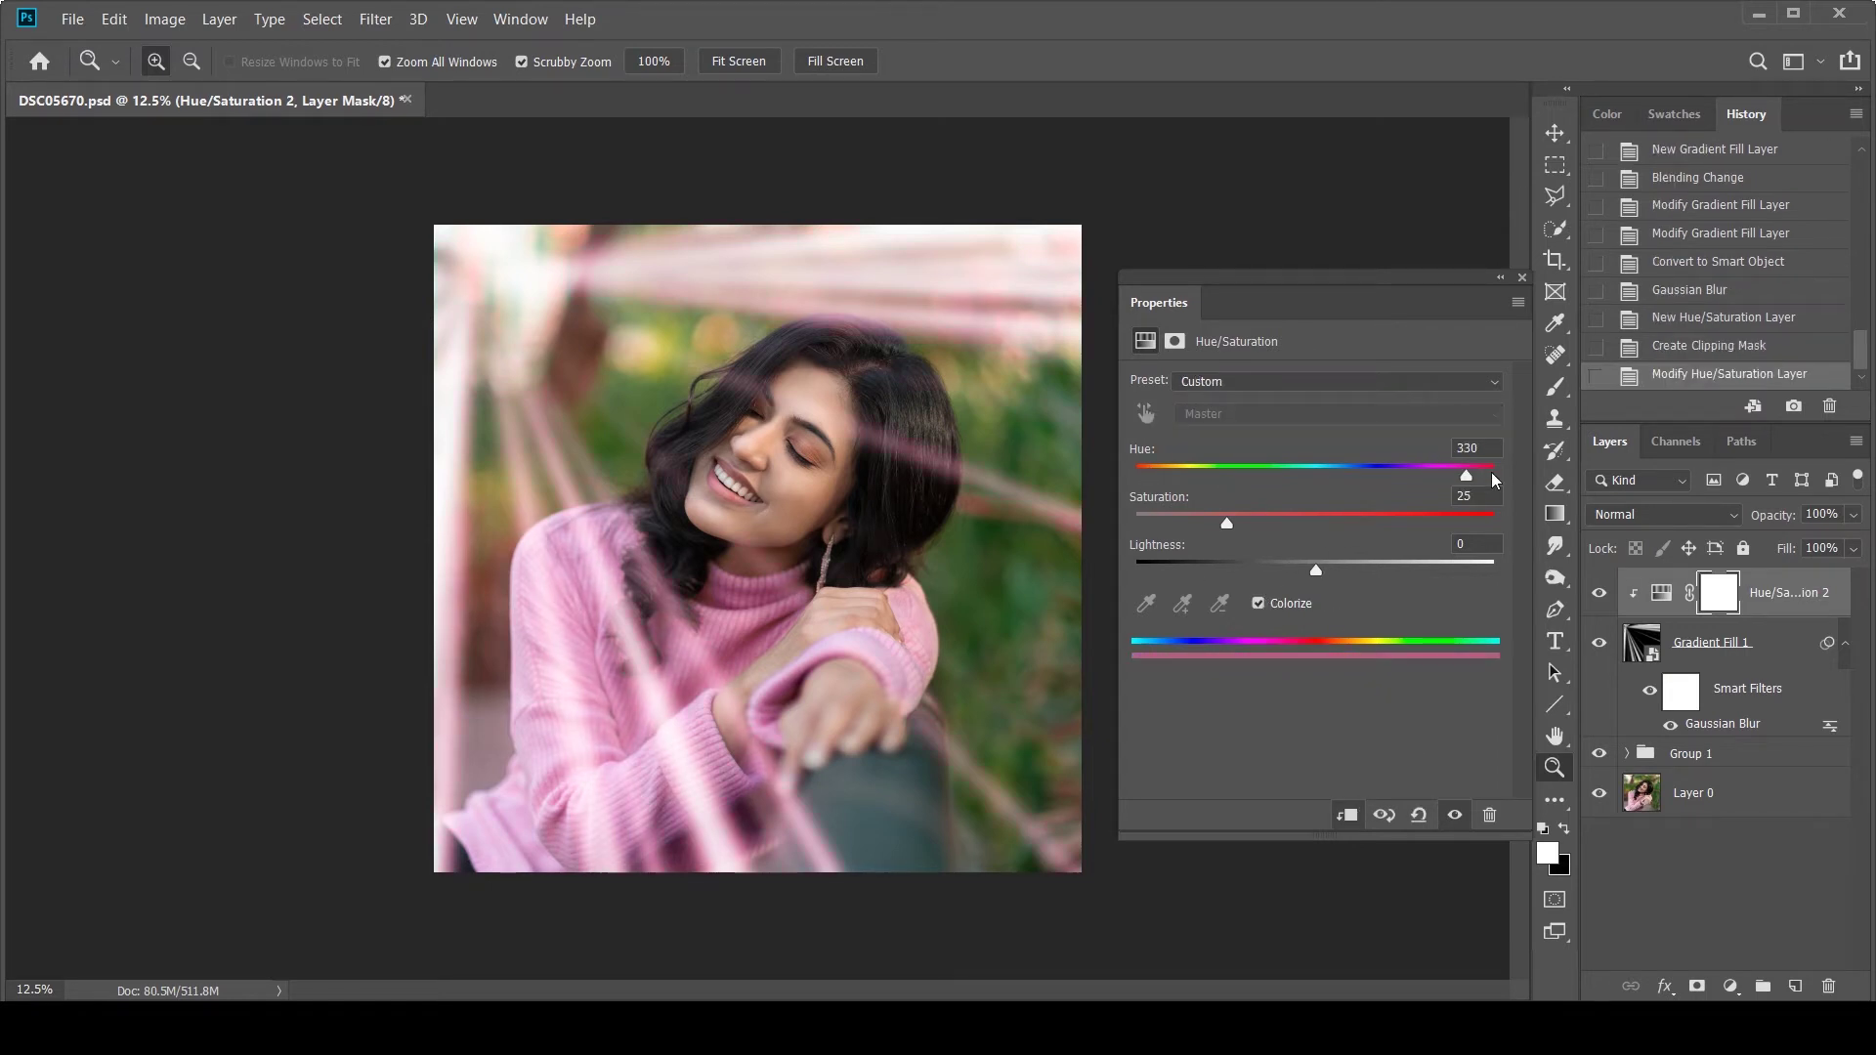
pyautogui.moveTo(1463, 477); pyautogui.dragTo(1183, 475)
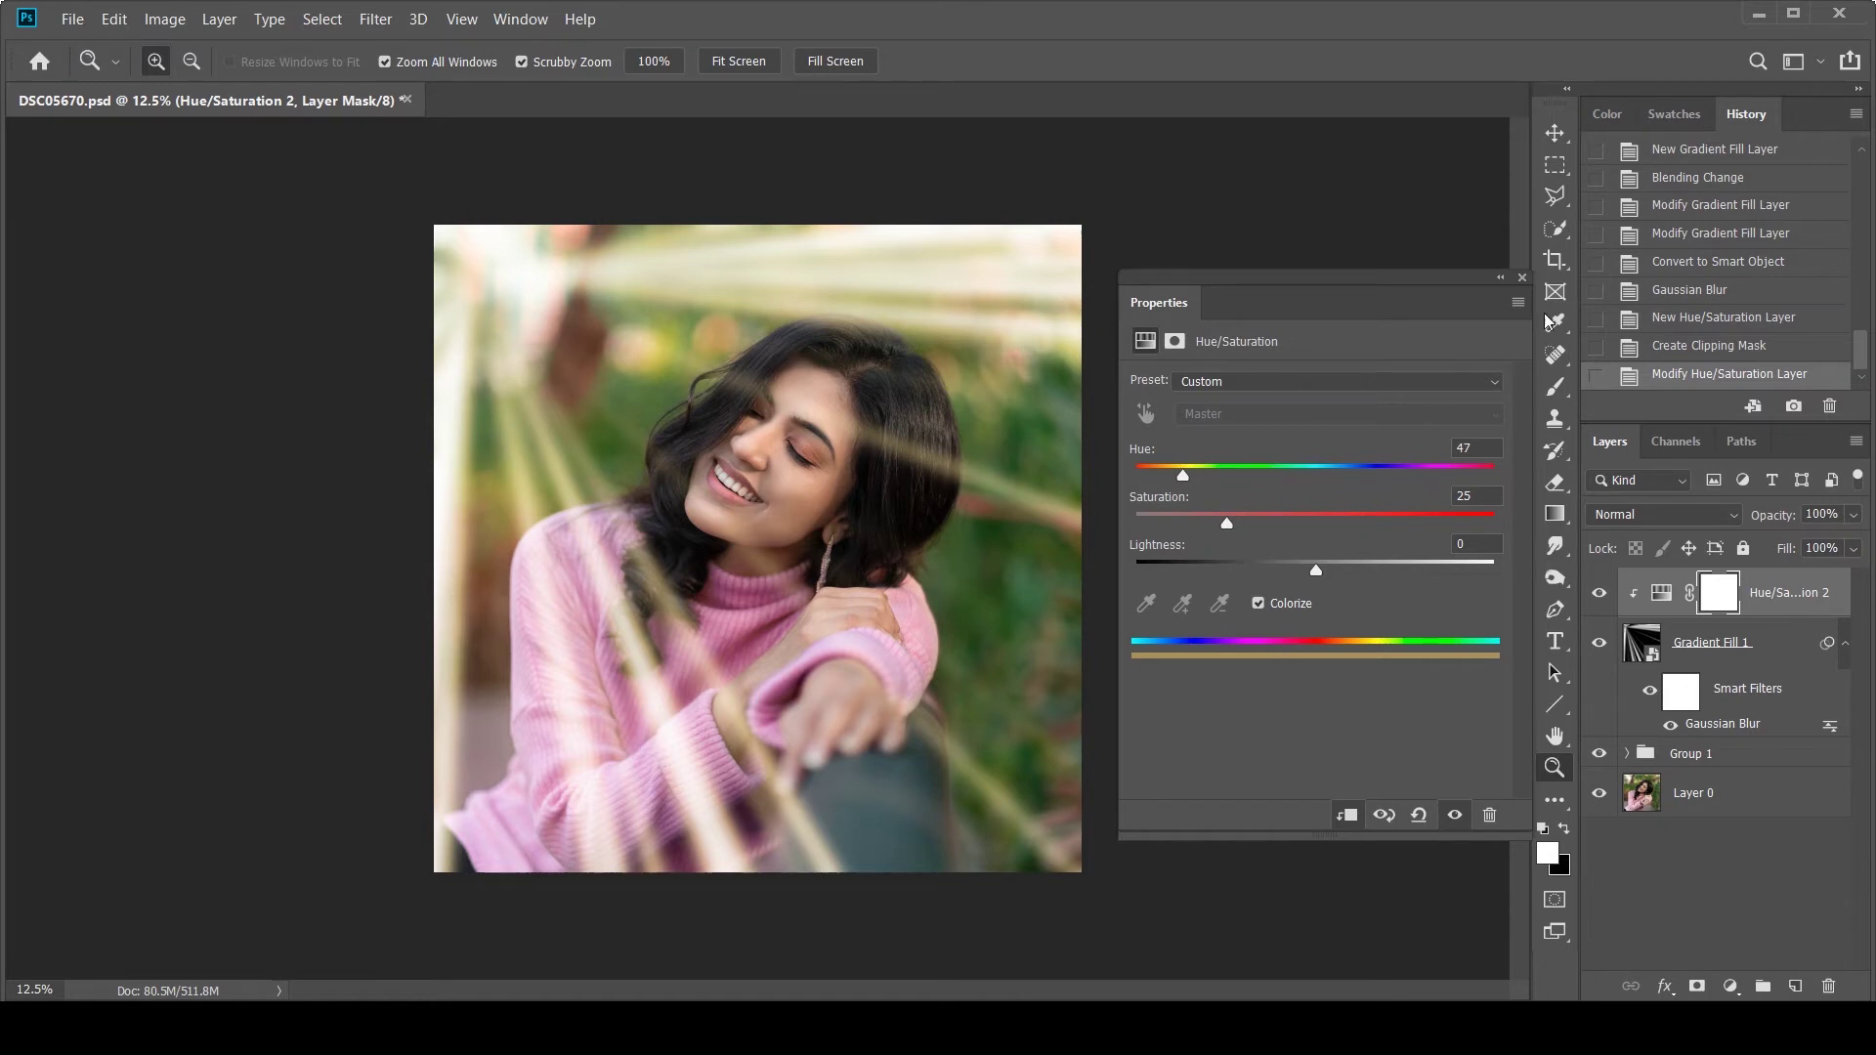
pyautogui.moveTo(1315, 570); pyautogui.dragTo(1281, 572)
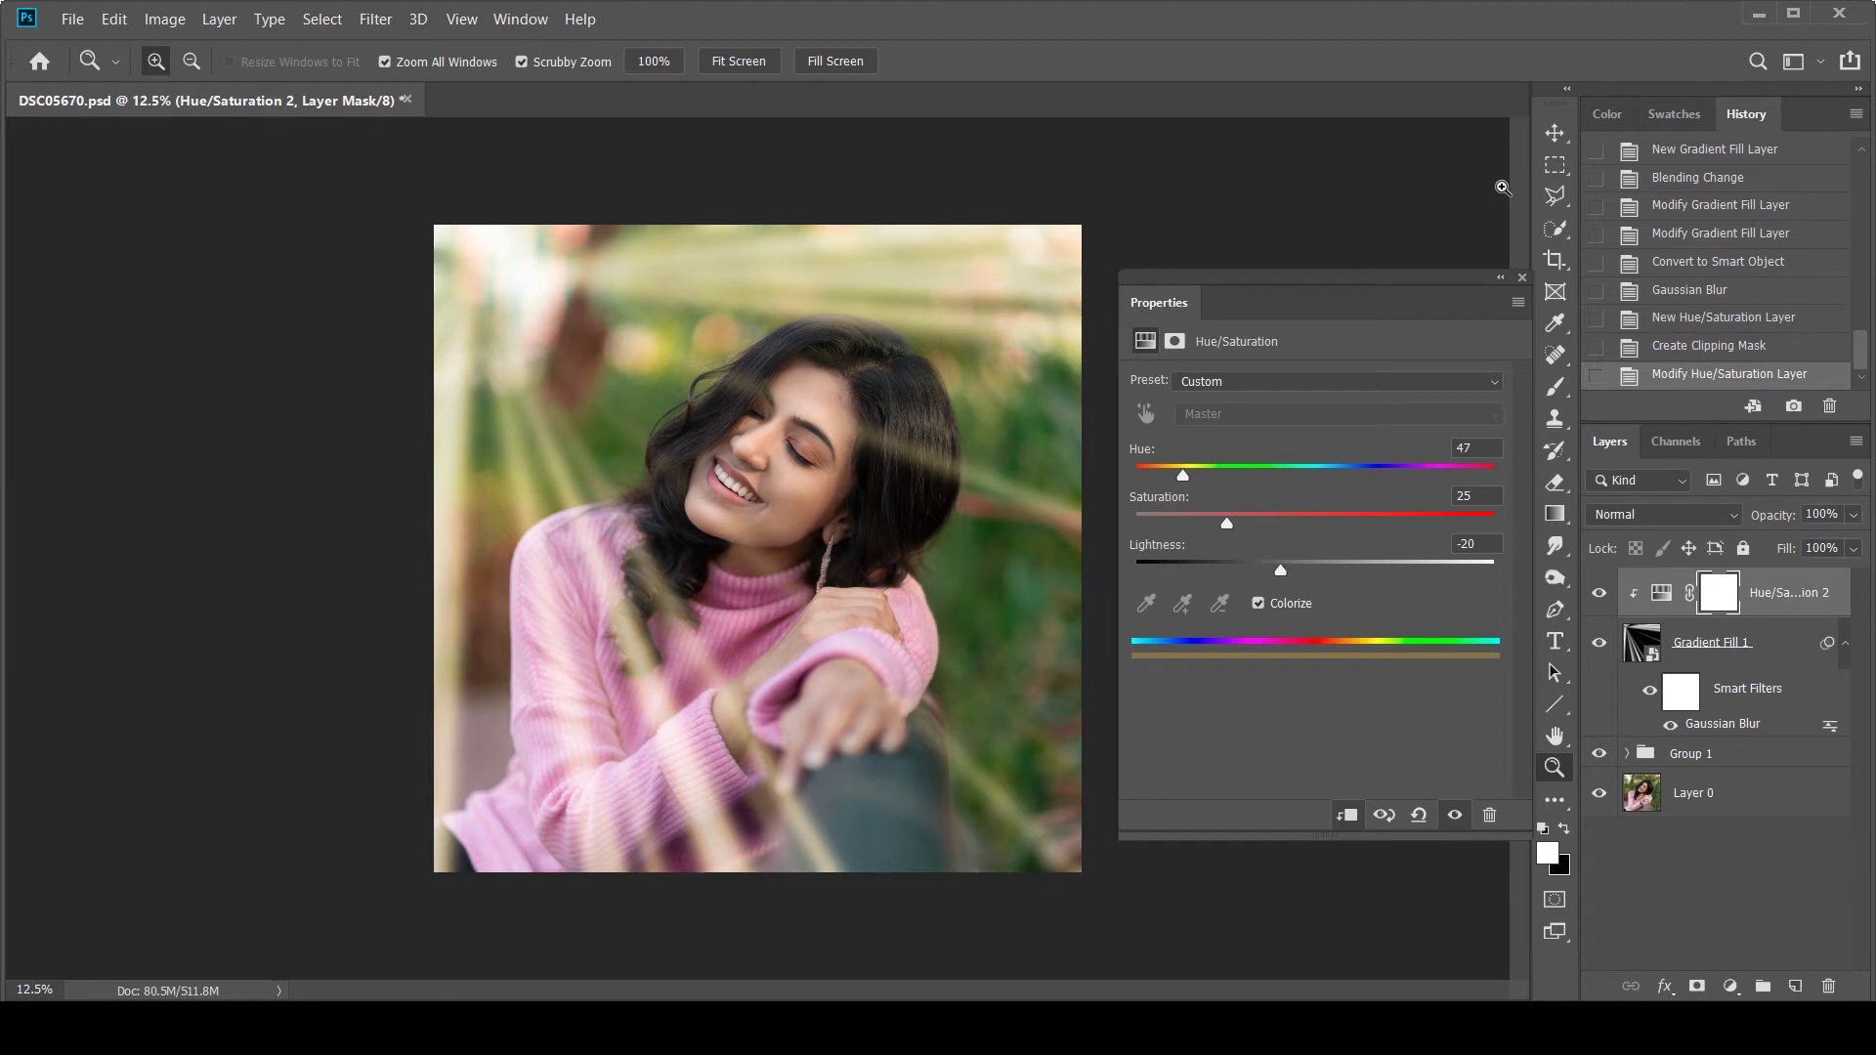
pyautogui.click(1522, 279)
pyautogui.click(1700, 792)
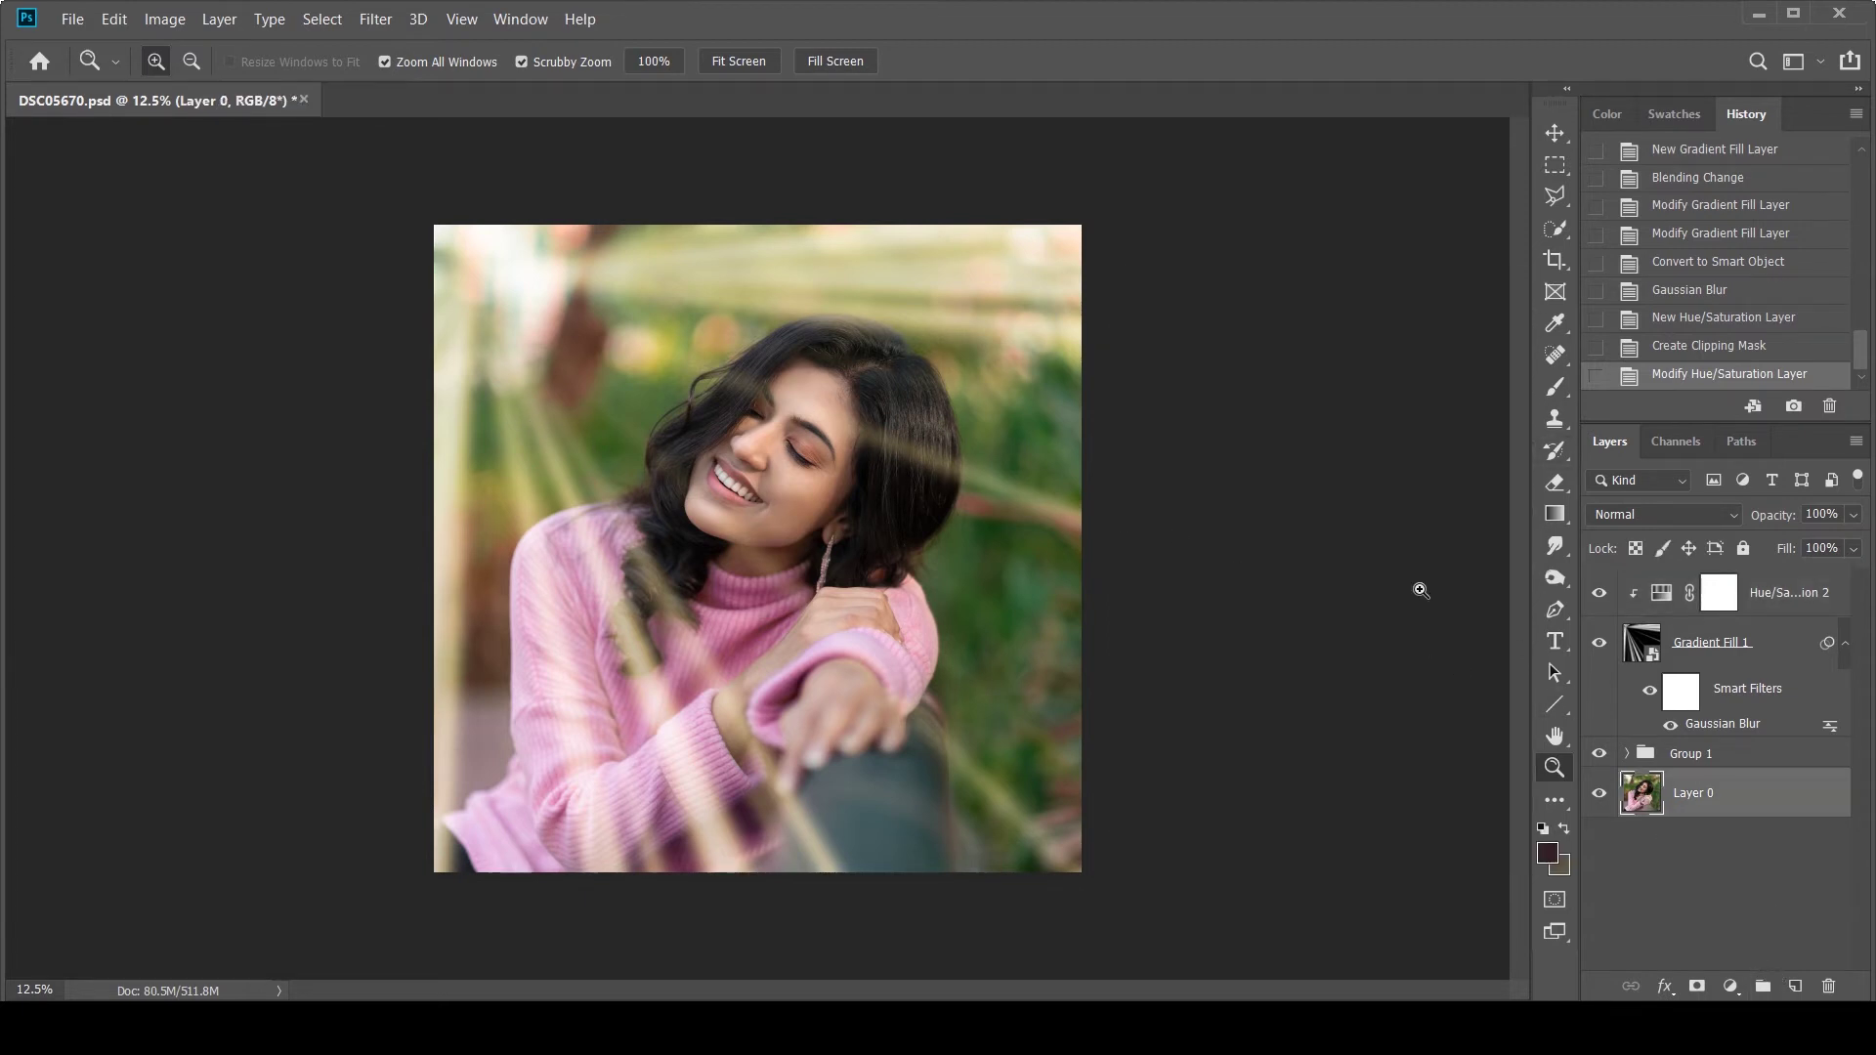
pyautogui.click(1760, 596)
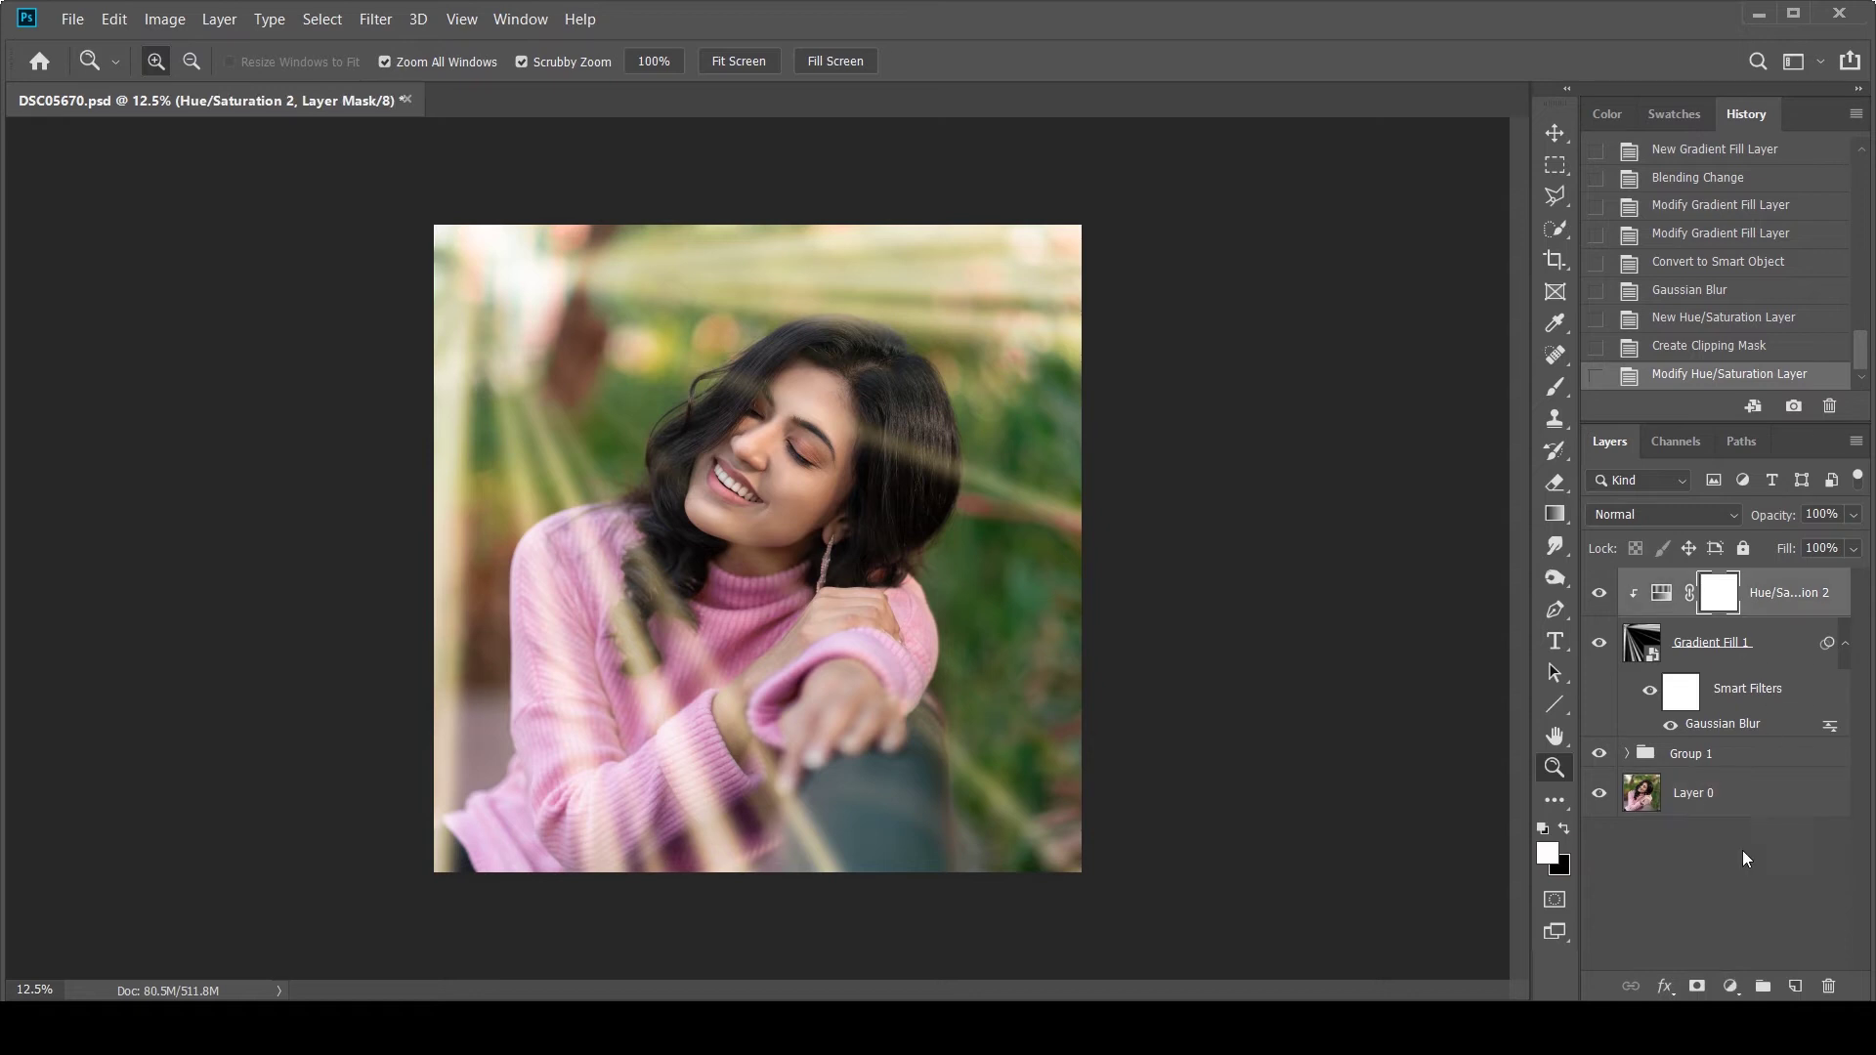
# Add a clipped Curves layer darkening the rays, mapping input 105 to output 75.
pyautogui.click(1731, 988)
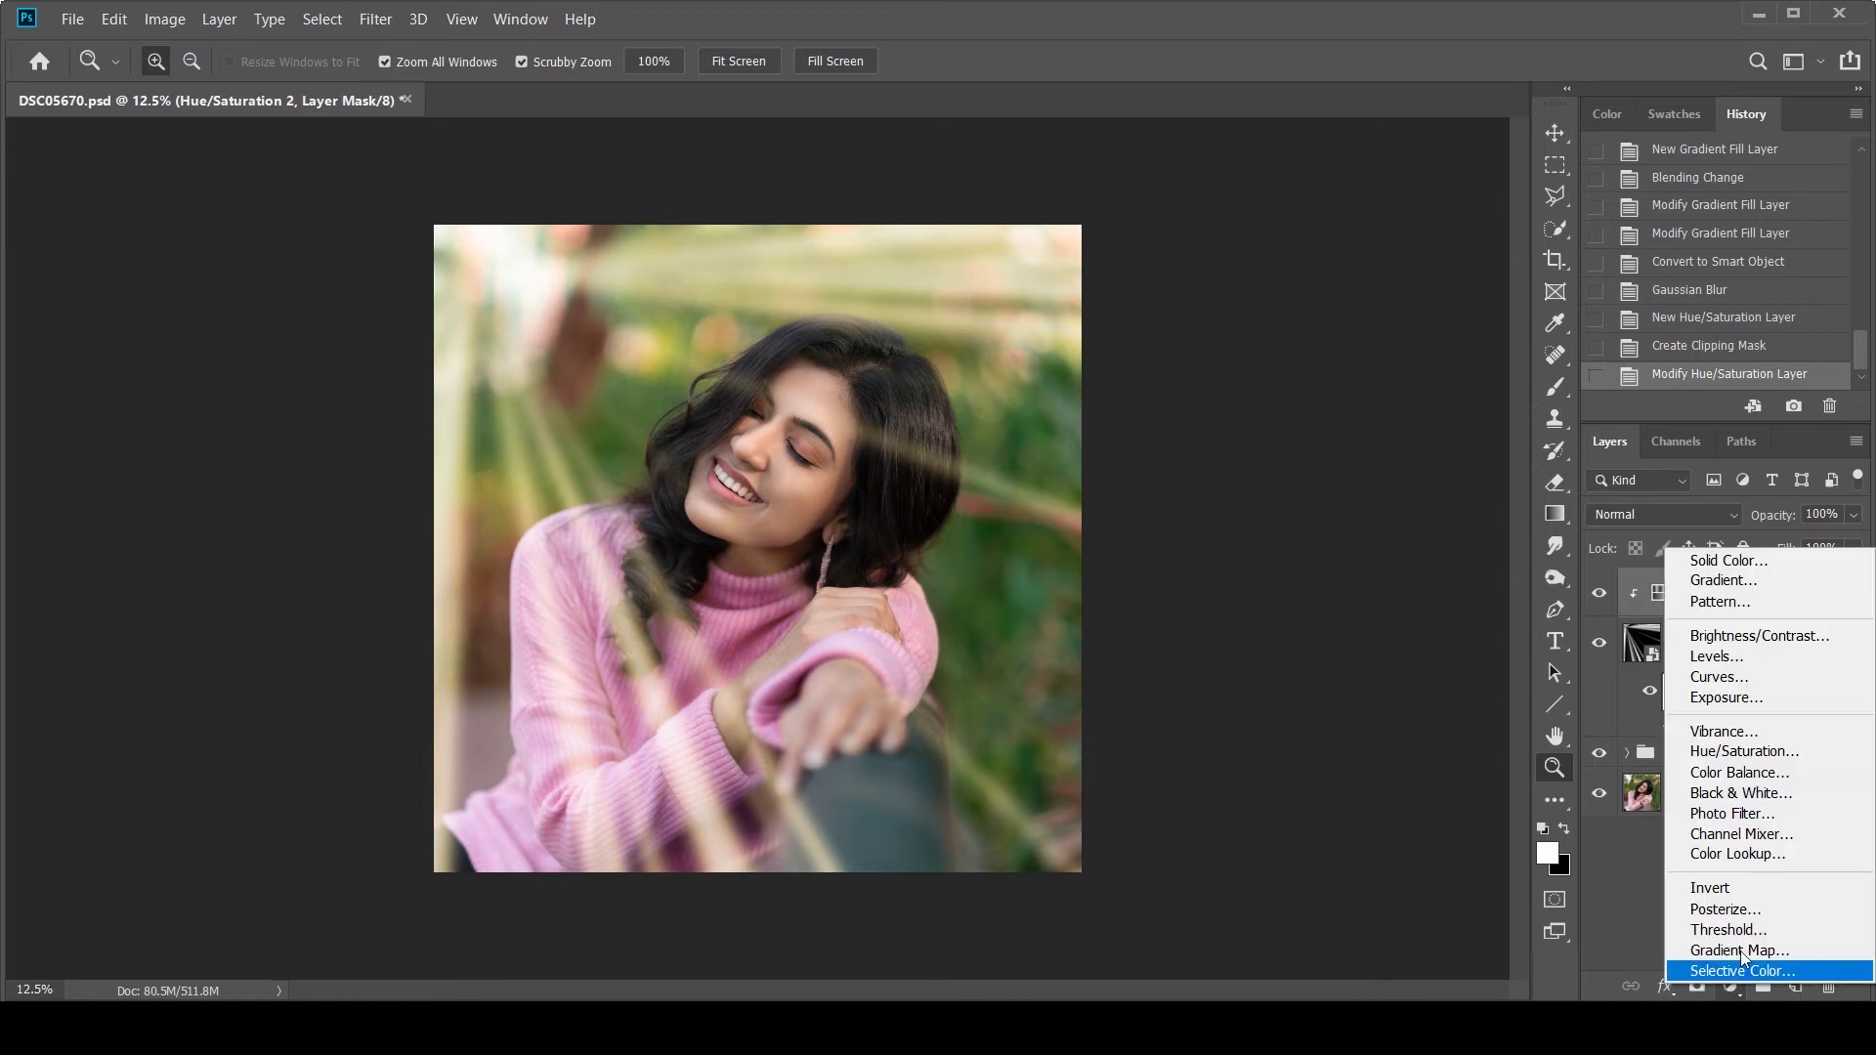
pyautogui.click(1734, 678)
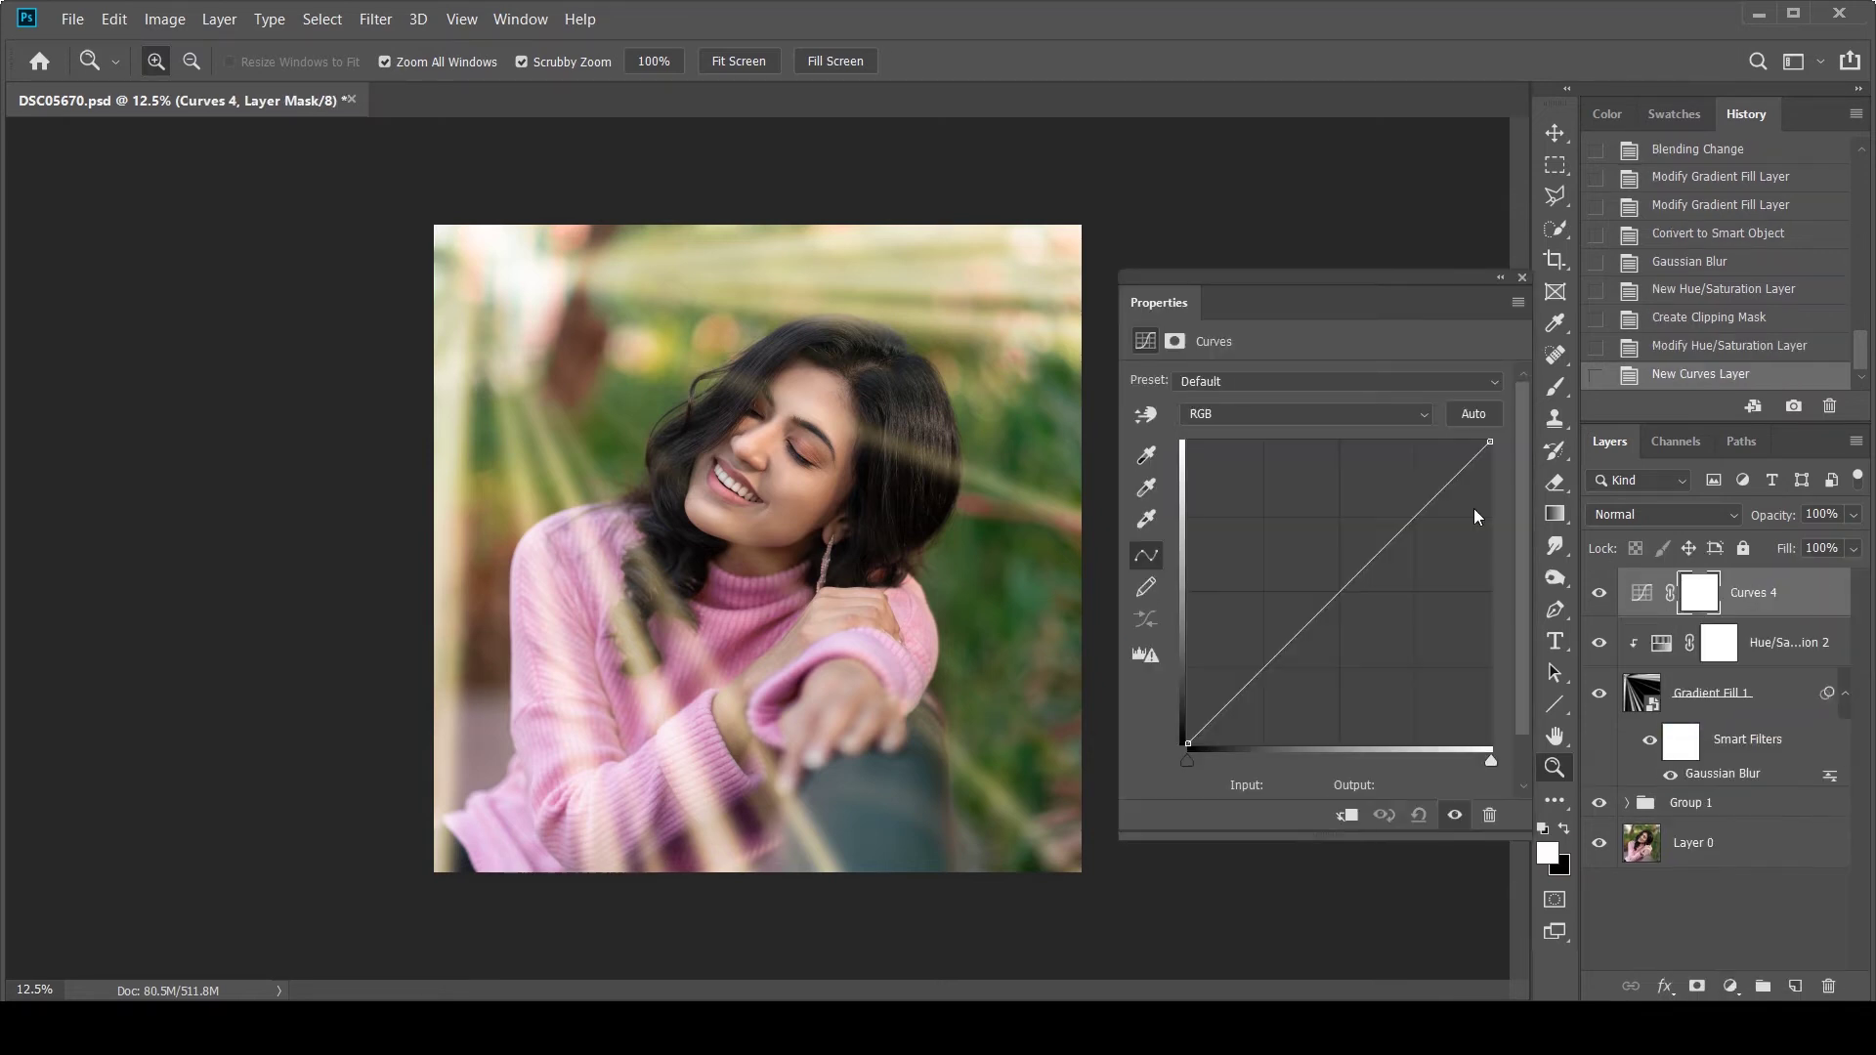
pyautogui.click(1347, 816)
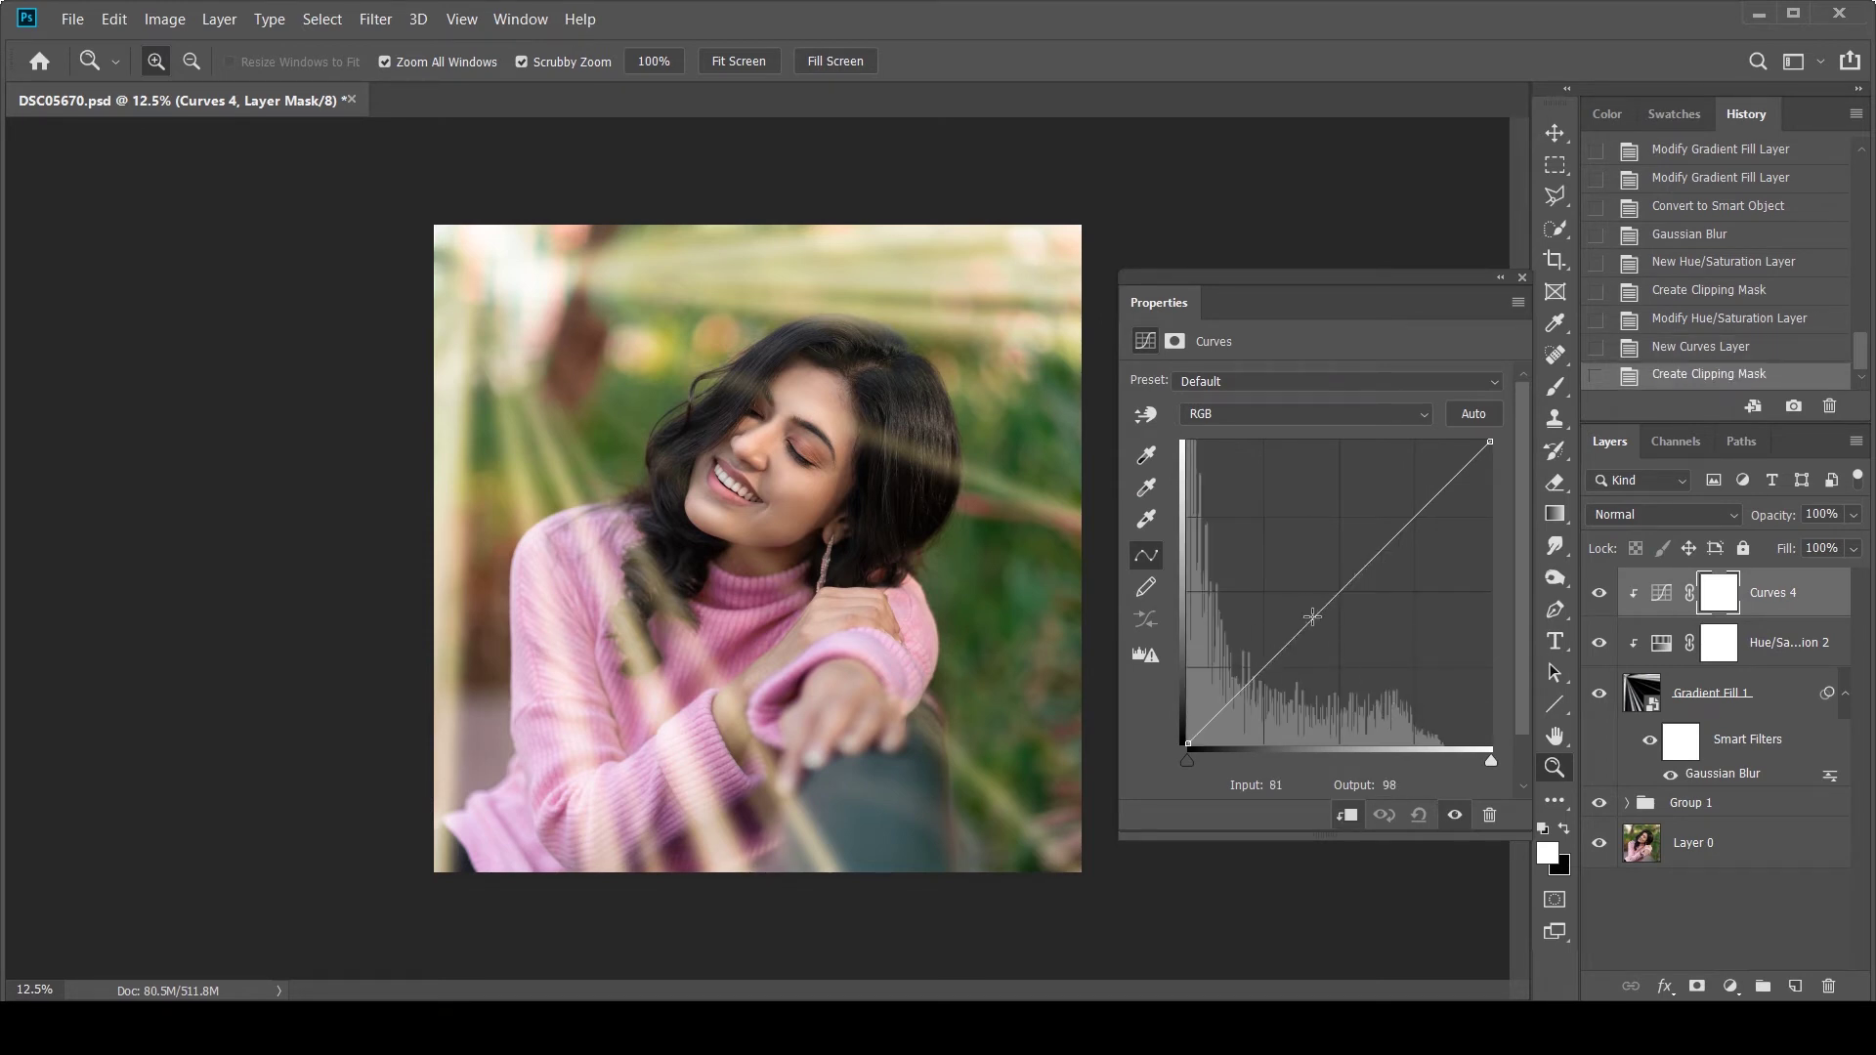
pyautogui.moveTo(1288, 641); pyautogui.dragTo(1341, 601)
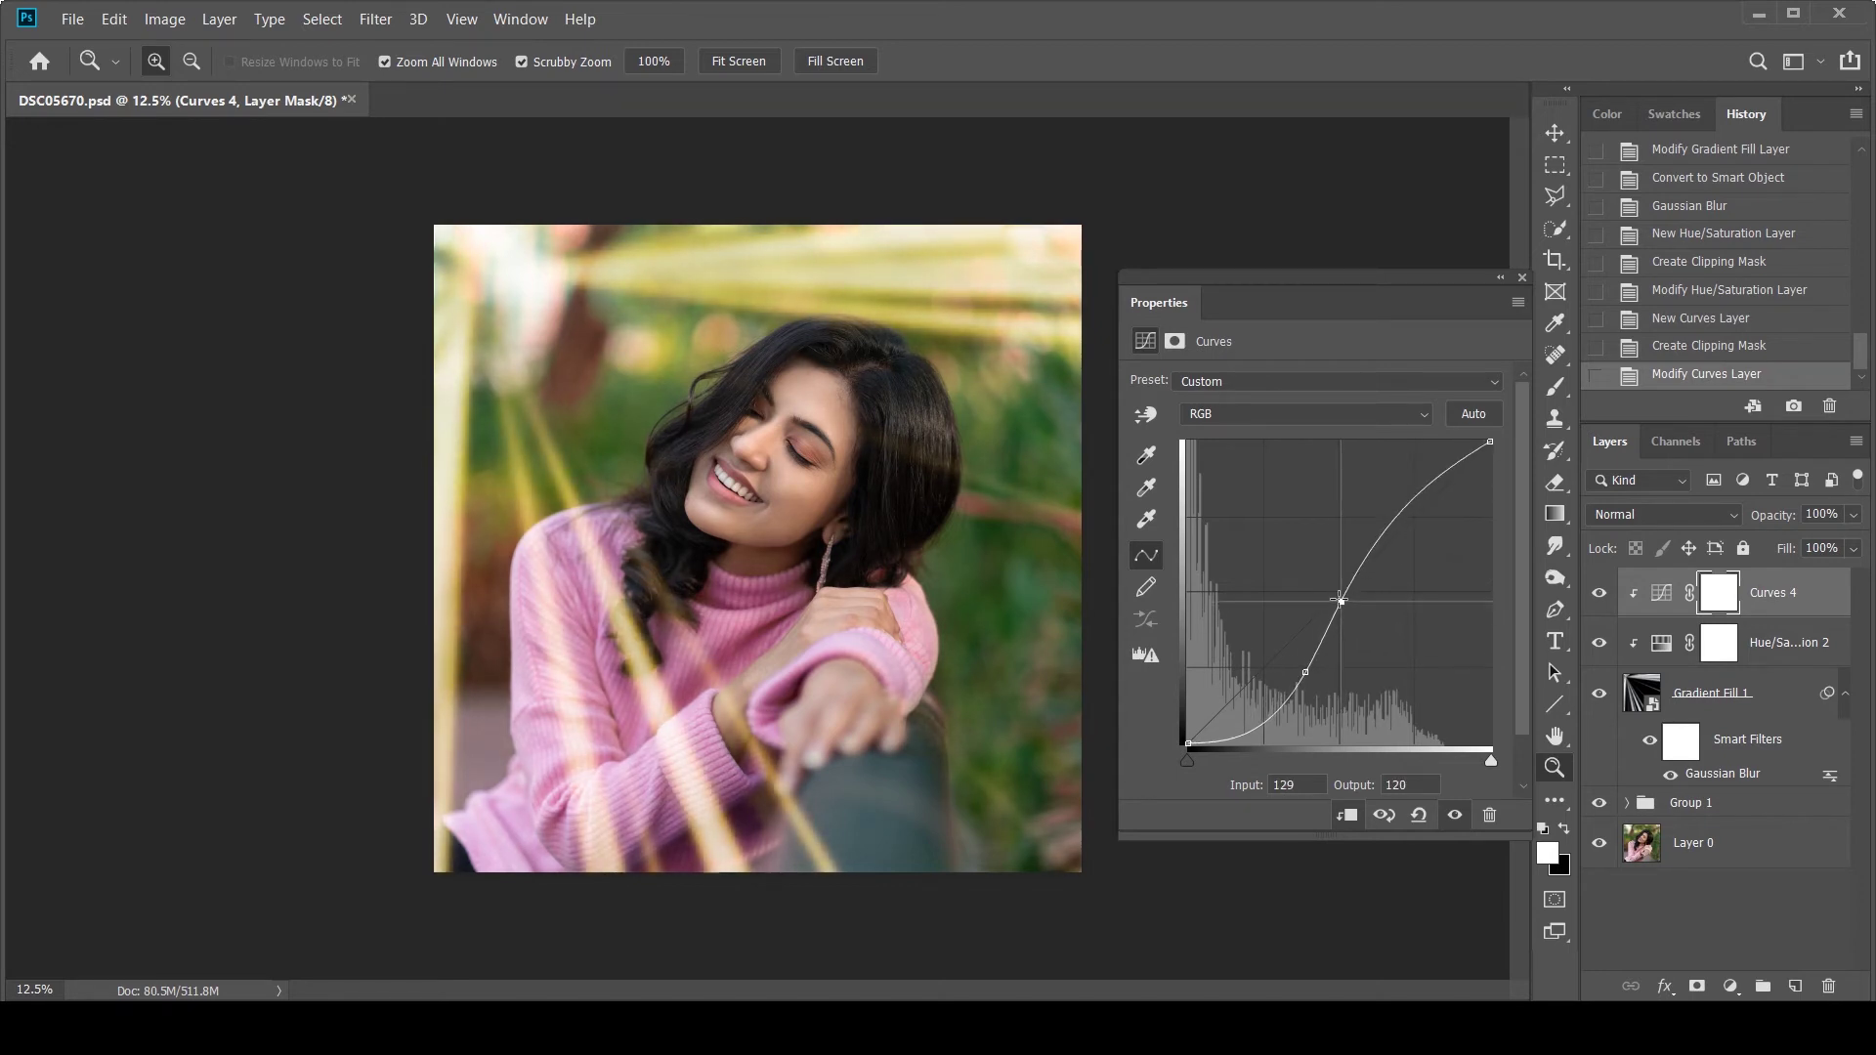
pyautogui.press('Delete')
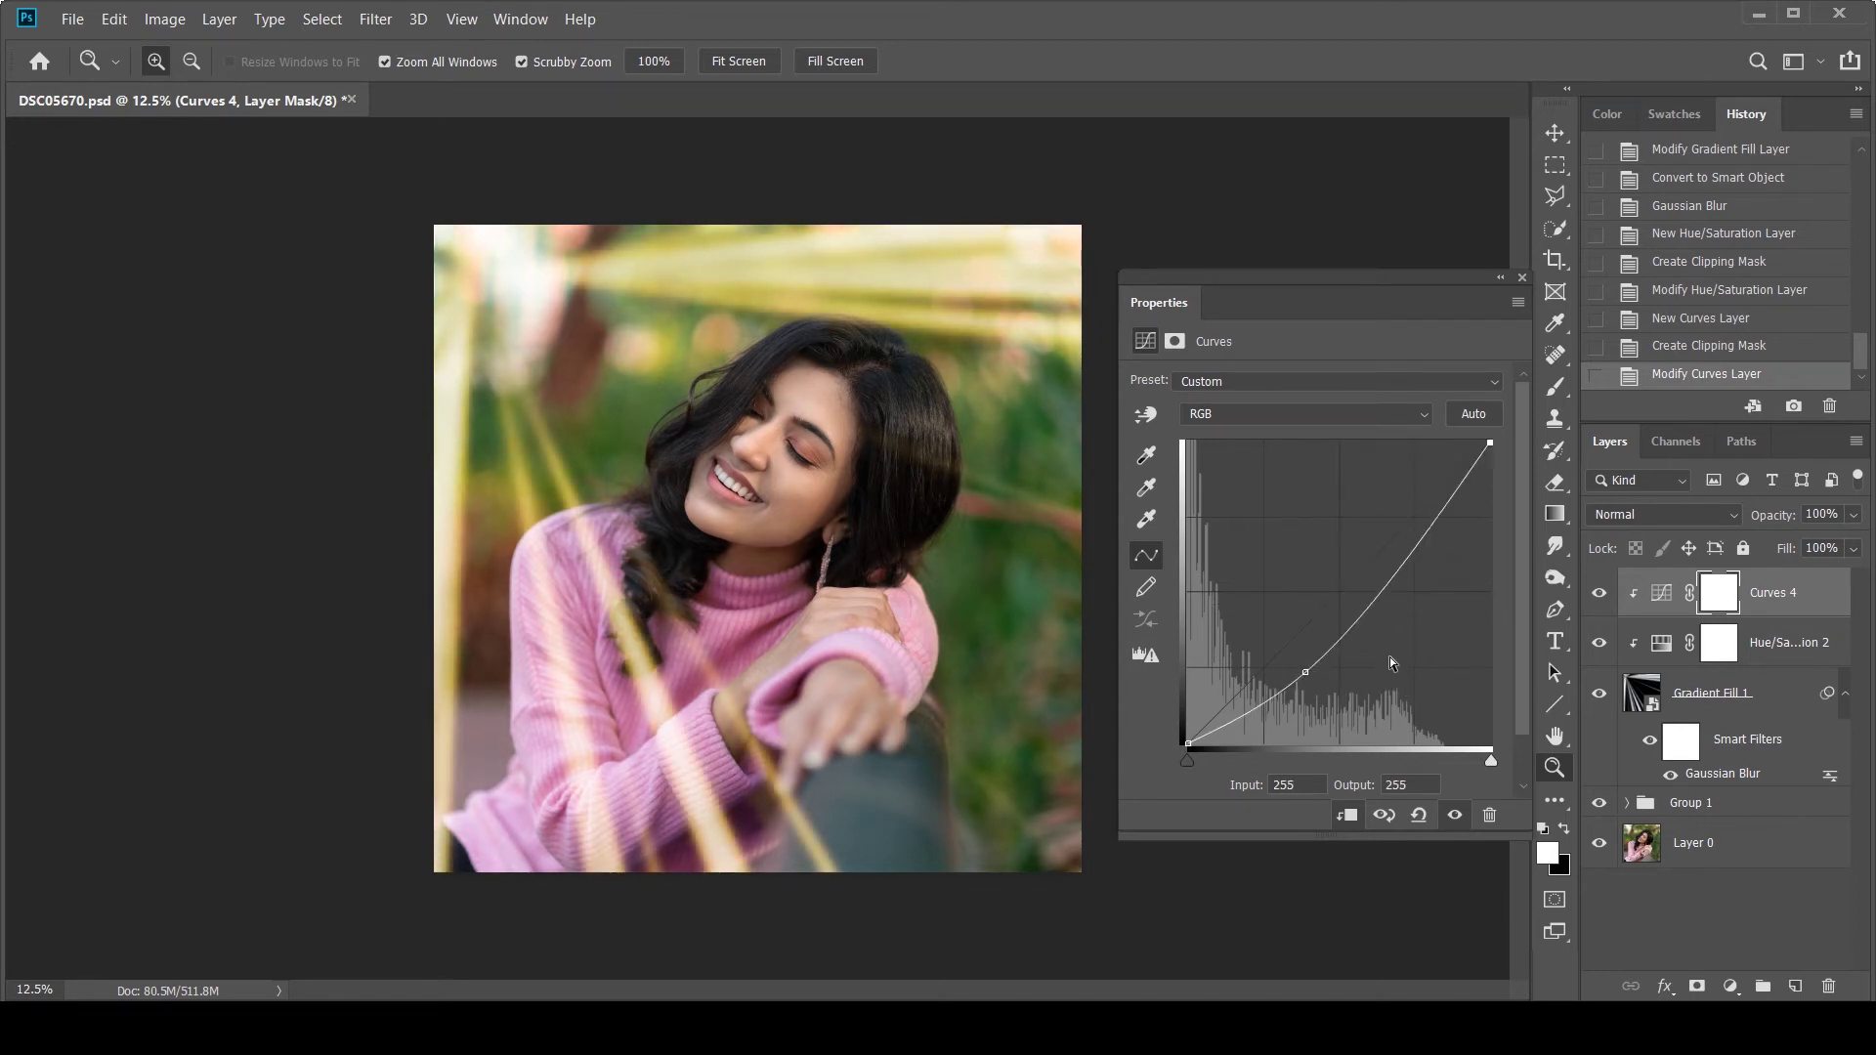
pyautogui.moveTo(1306, 674)
pyautogui.mouseDown()
pyautogui.moveTo(1353, 622)
pyautogui.moveTo(1312, 652)
pyautogui.mouseUp()
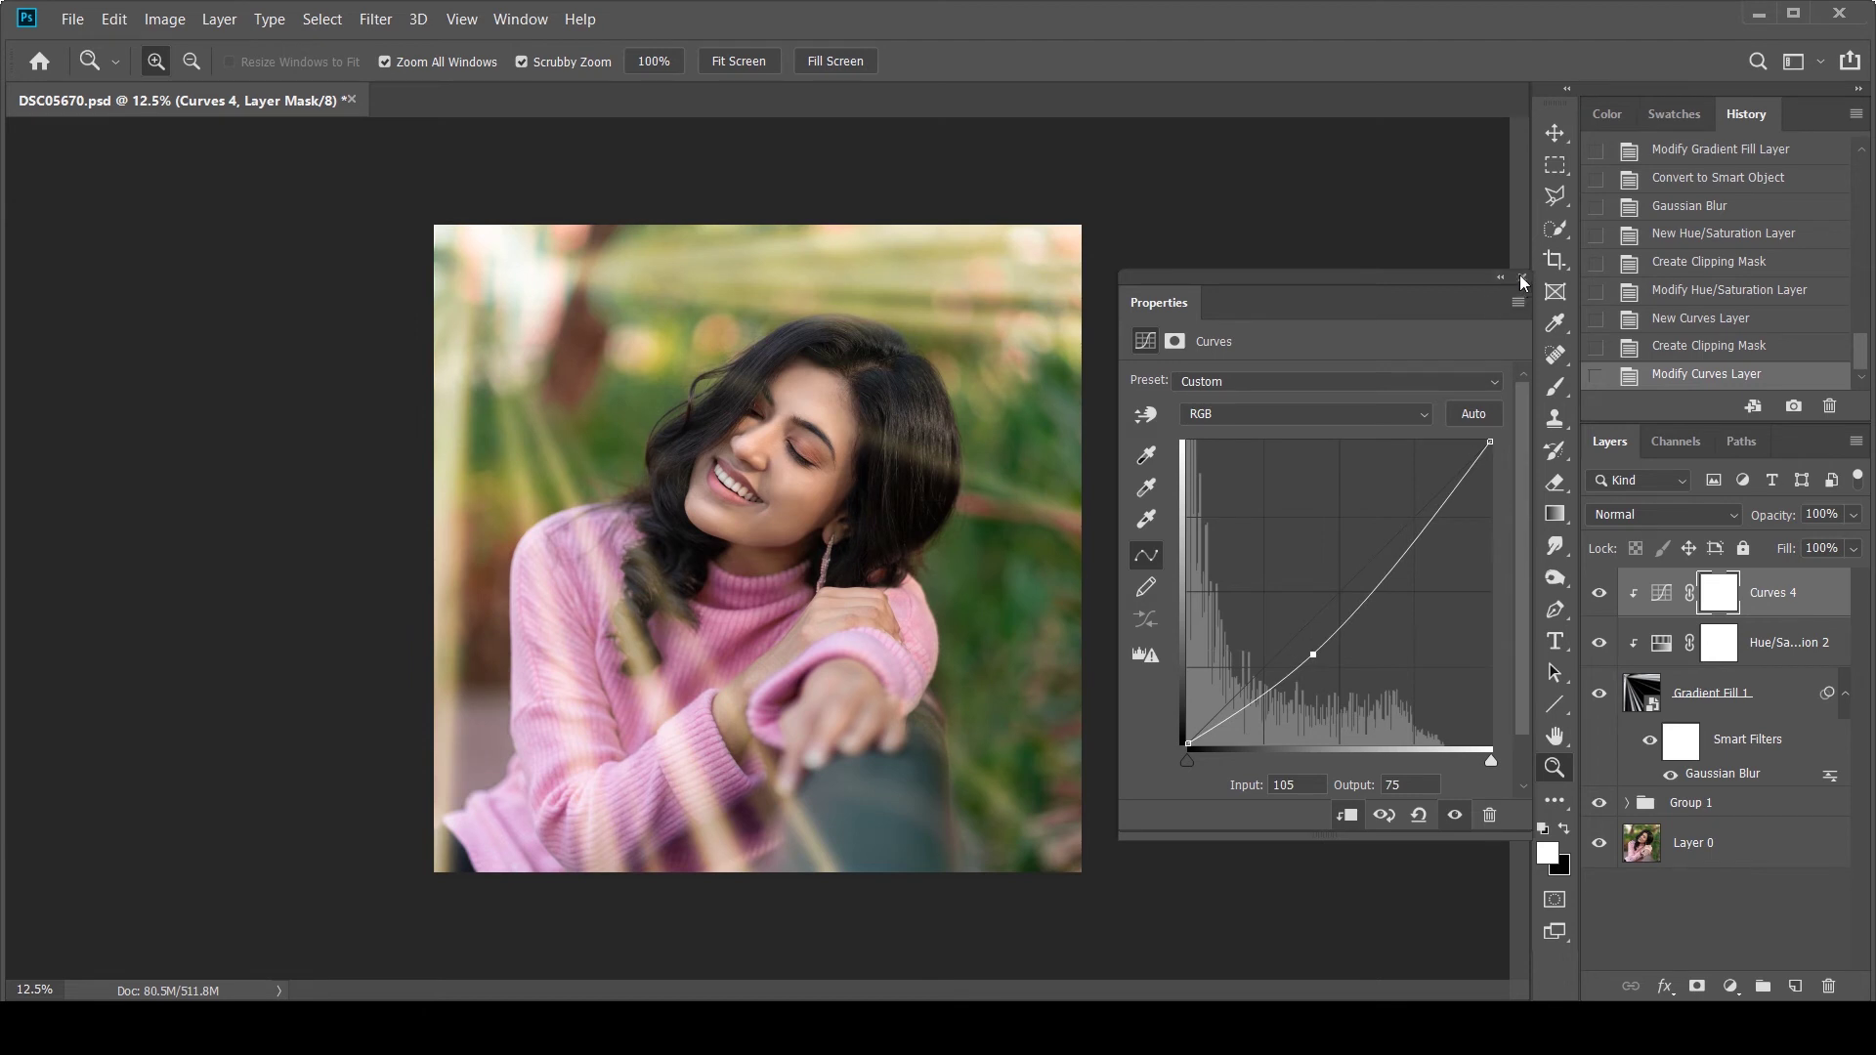
pyautogui.click(1522, 281)
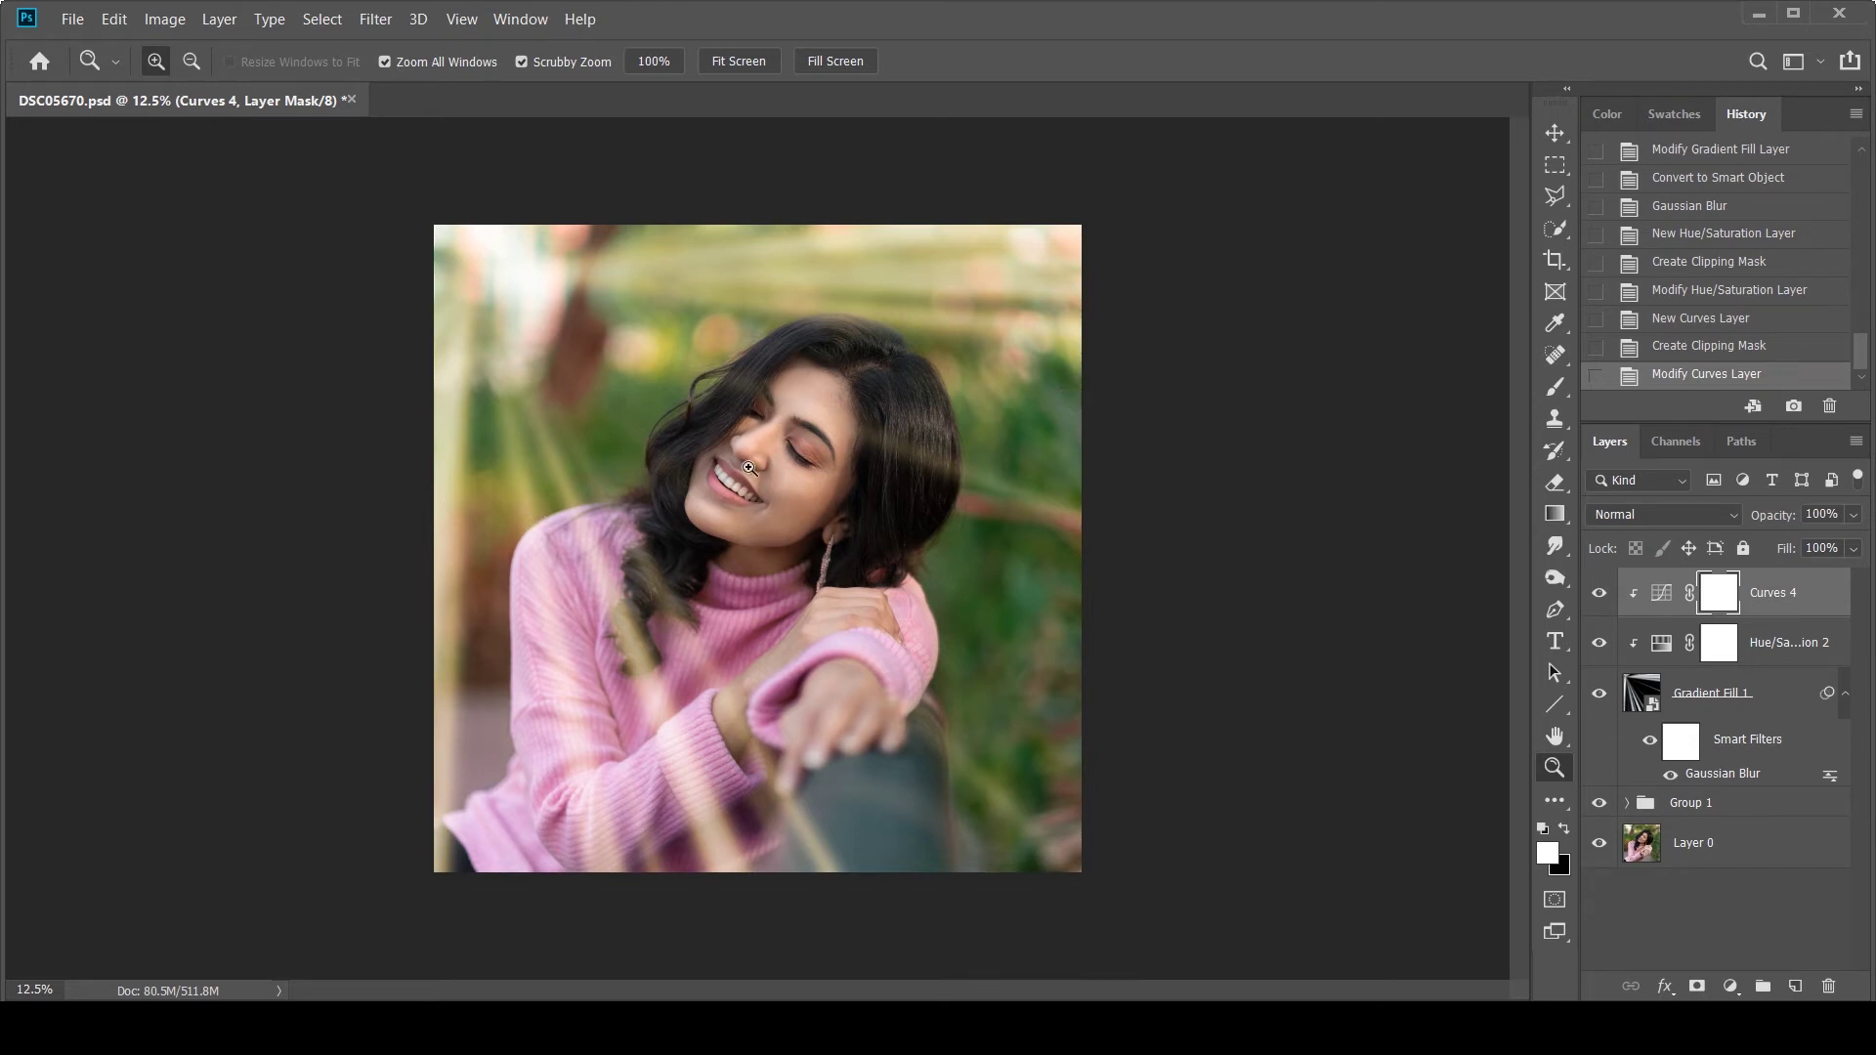
pyautogui.click(1777, 687)
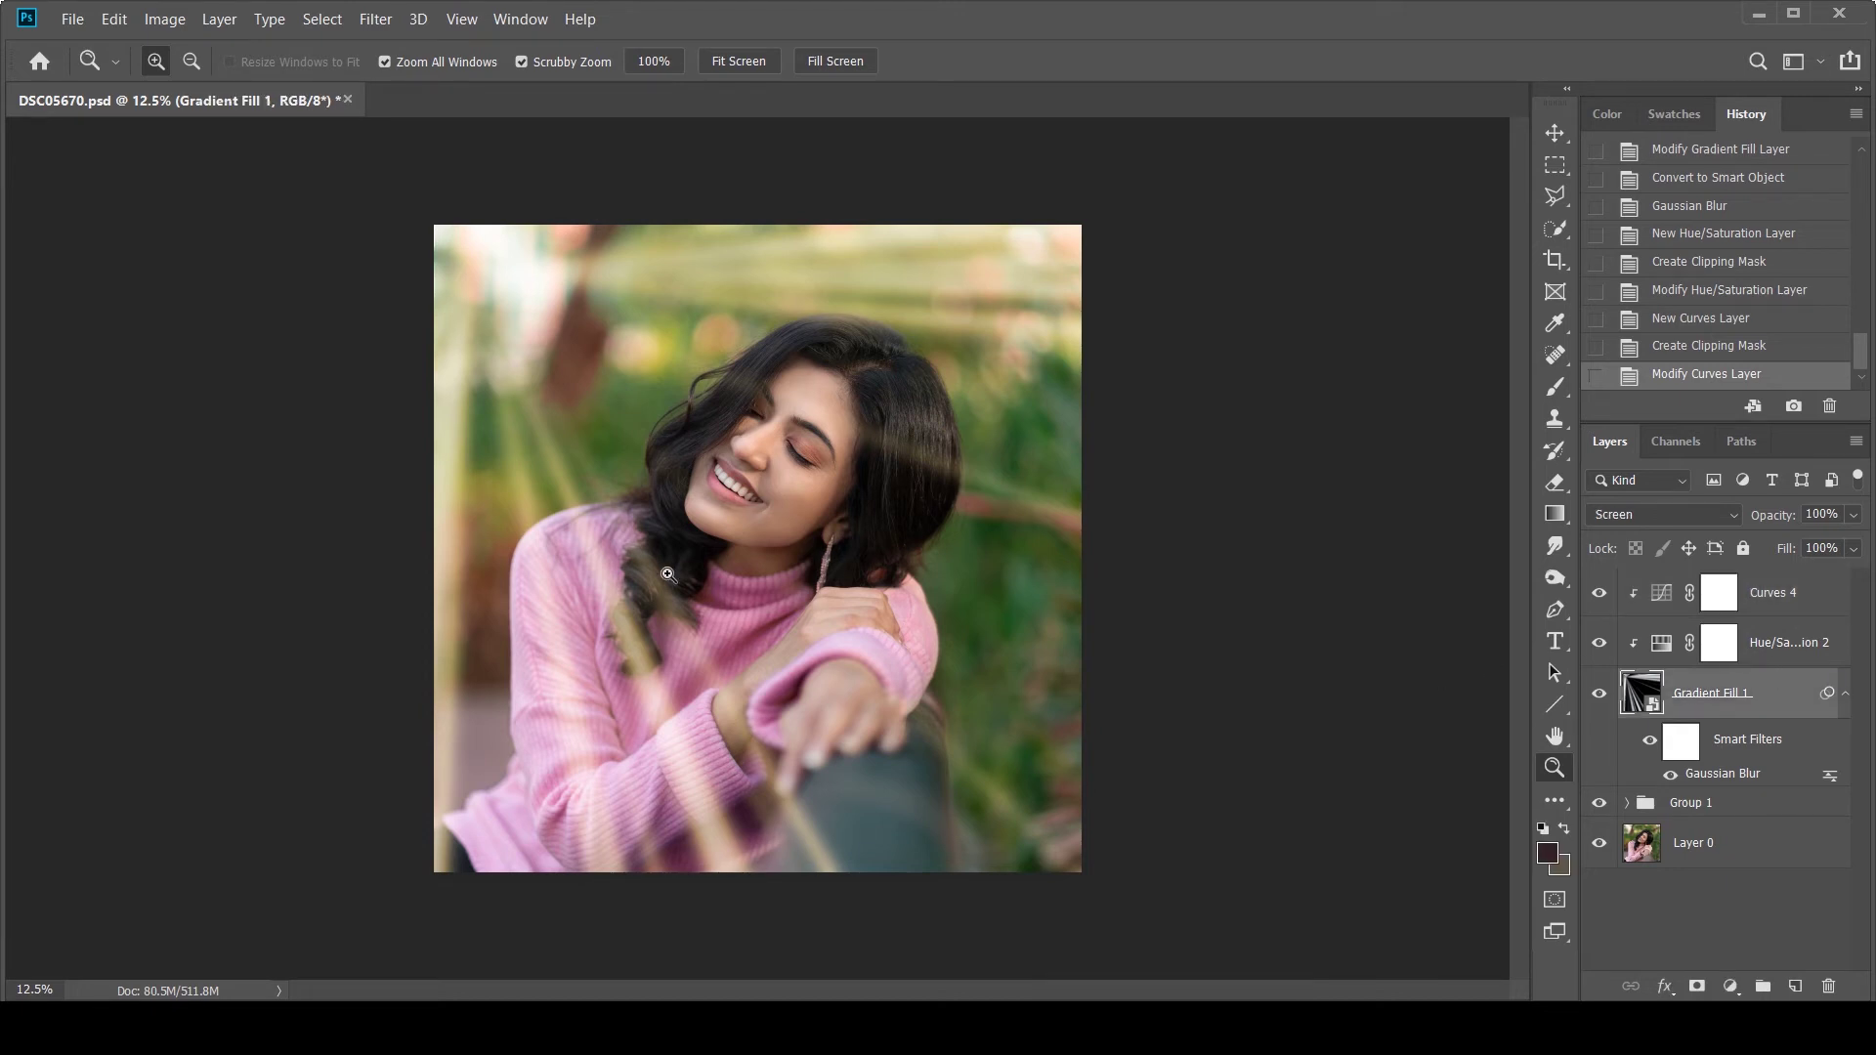
# Add a layer mask to Gradient Fill 1 and set up a slightly smaller brush at about 11% flow.
pyautogui.click(1697, 986)
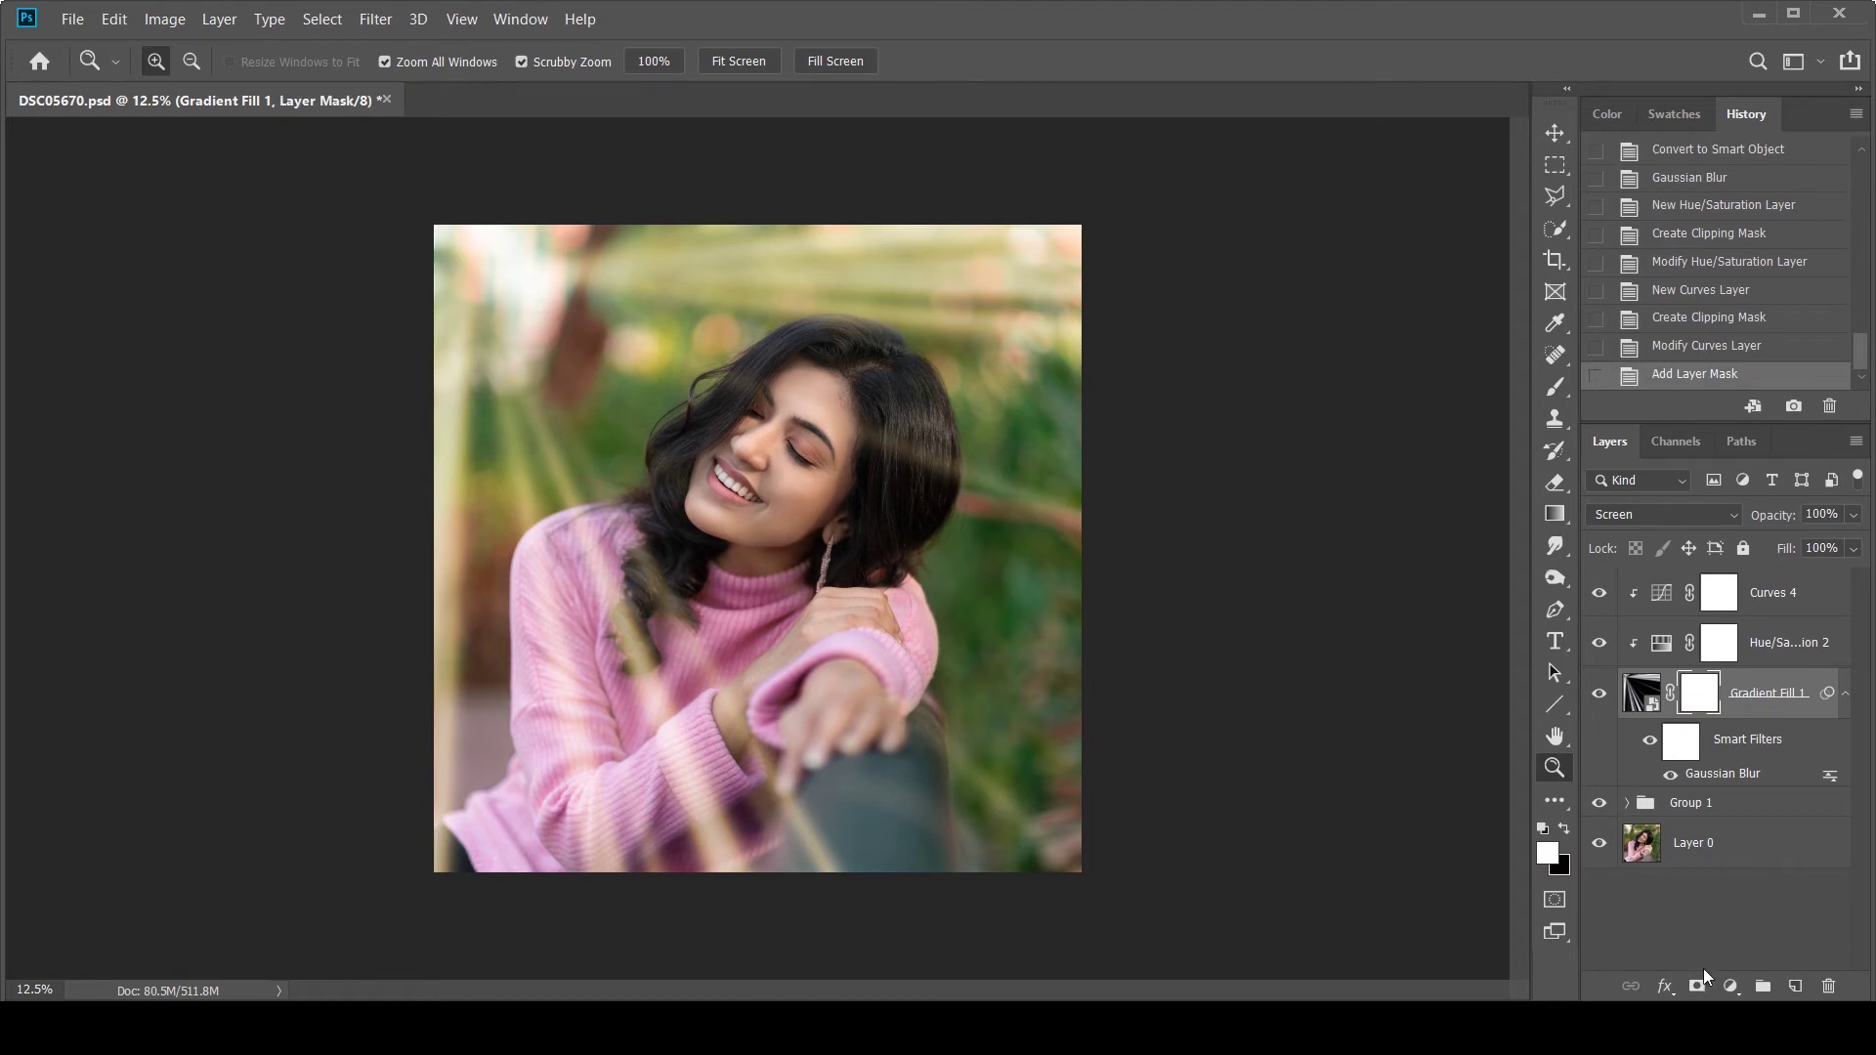
pyautogui.click(1555, 390)
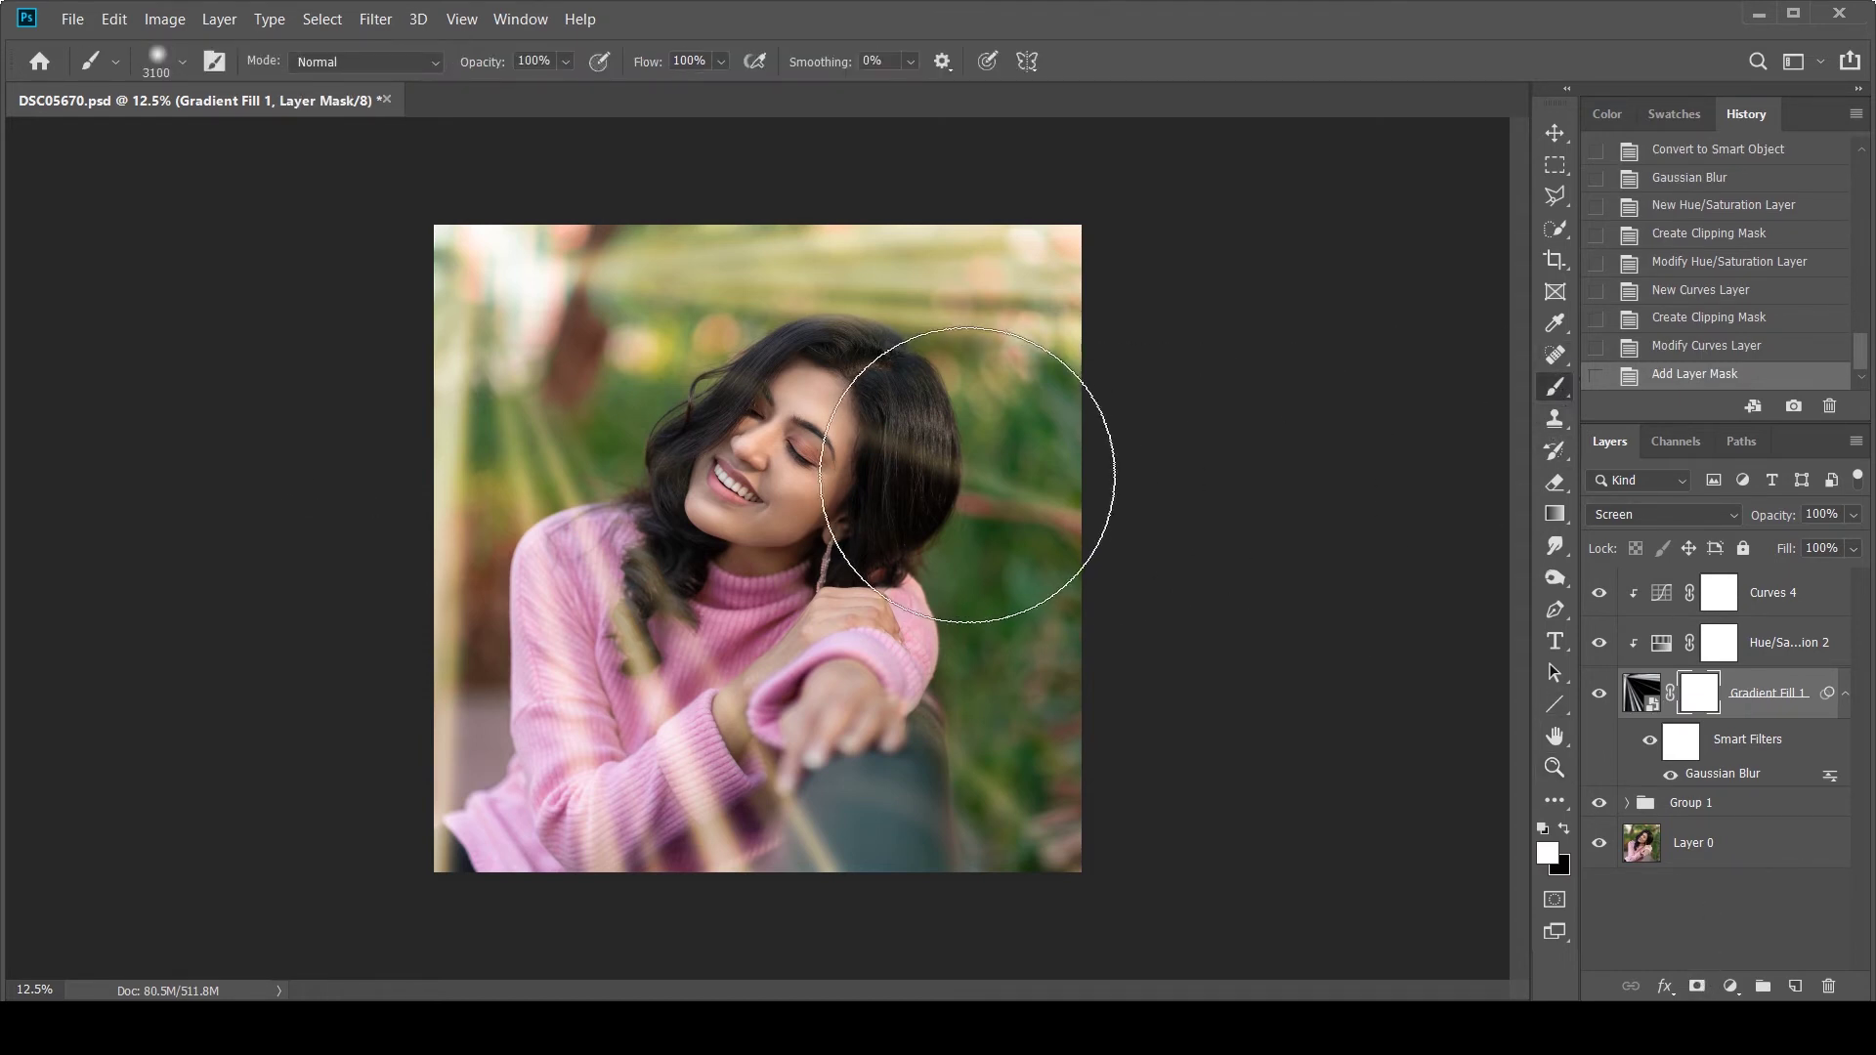
pyautogui.moveTo(711, 63); pyautogui.dragTo(649, 86)
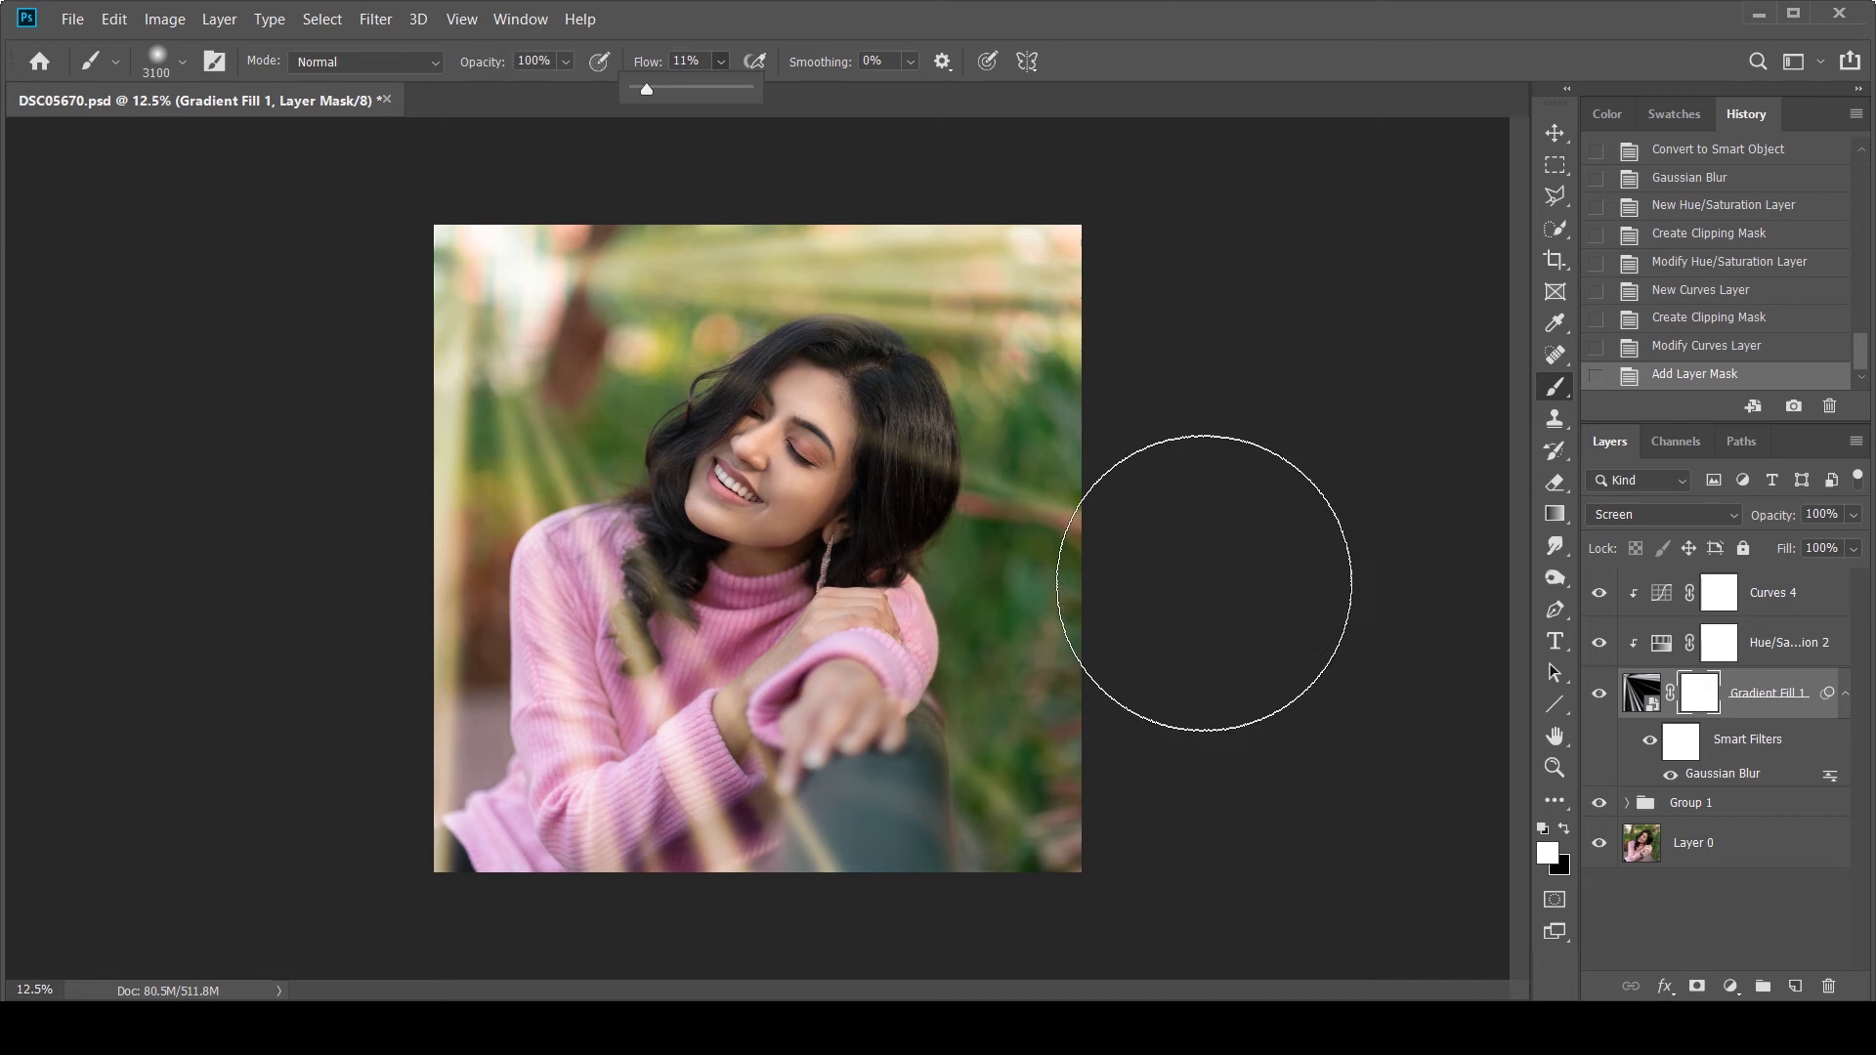
pyautogui.press('[')
pyautogui.press('[')
pyautogui.press('[')
pyautogui.press('[')
pyautogui.press('[')
pyautogui.press('[')
pyautogui.press('[')
pyautogui.press('[')
pyautogui.press('[')
pyautogui.press('[')
pyautogui.press('[')
pyautogui.press('[')
pyautogui.press('[')
pyautogui.press('[')
pyautogui.press('[')
pyautogui.press('[')
pyautogui.press('[')
pyautogui.press('[')
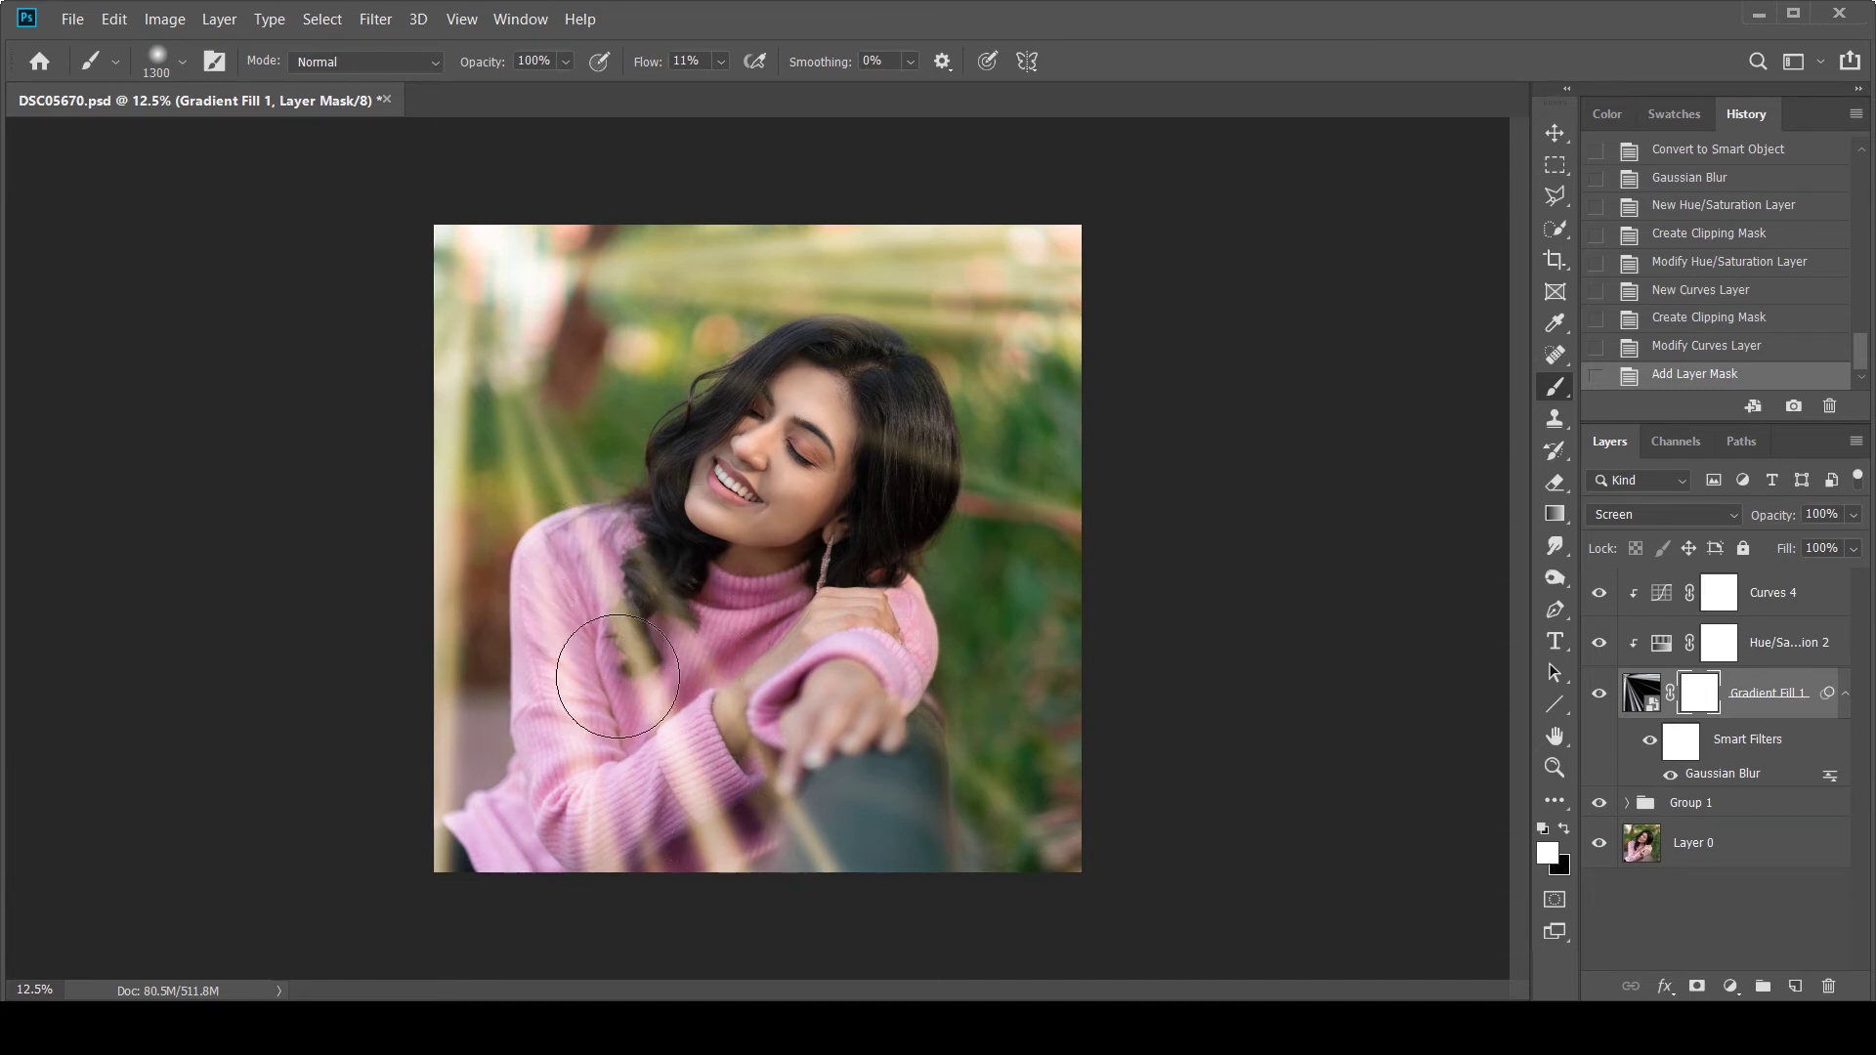
# Paint black on the mask over the lower sweater and left sleeve to hide the rays.
pyautogui.moveTo(716, 759); pyautogui.dragTo(719, 771)
pyautogui.press('x')
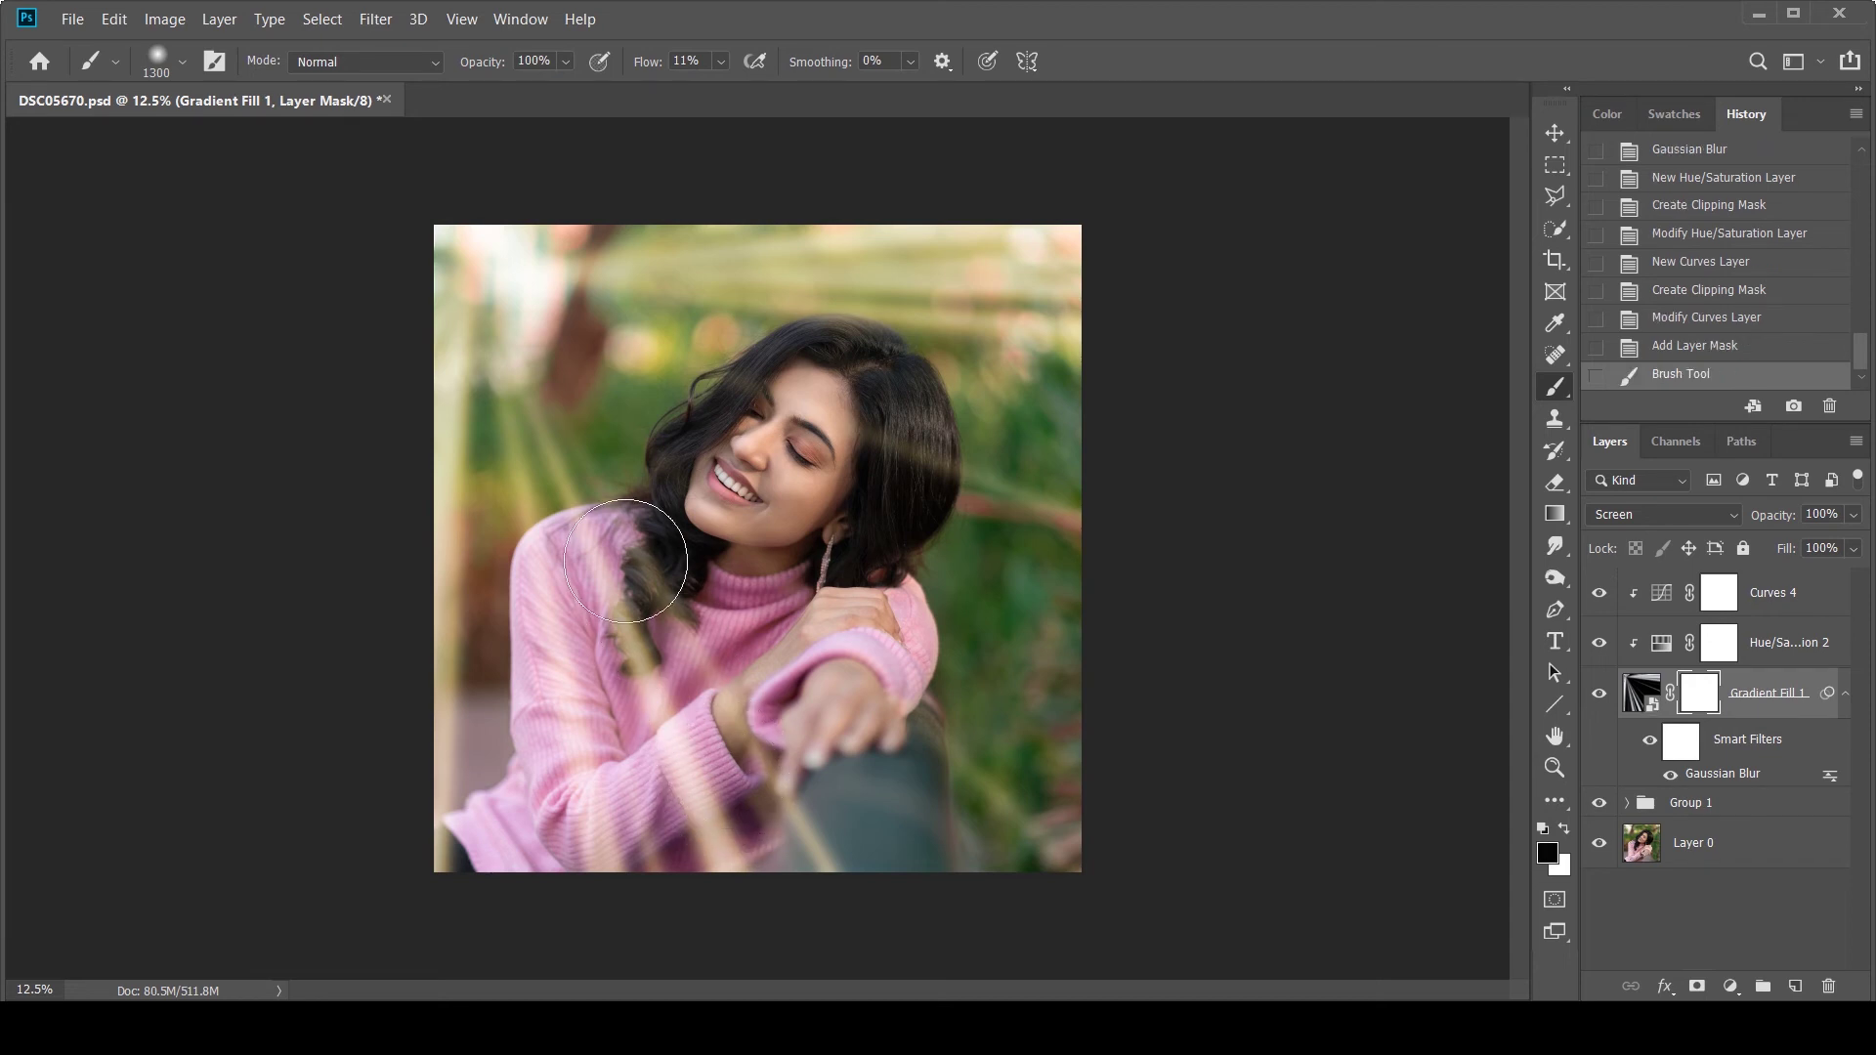
pyautogui.moveTo(639, 675); pyautogui.dragTo(731, 899)
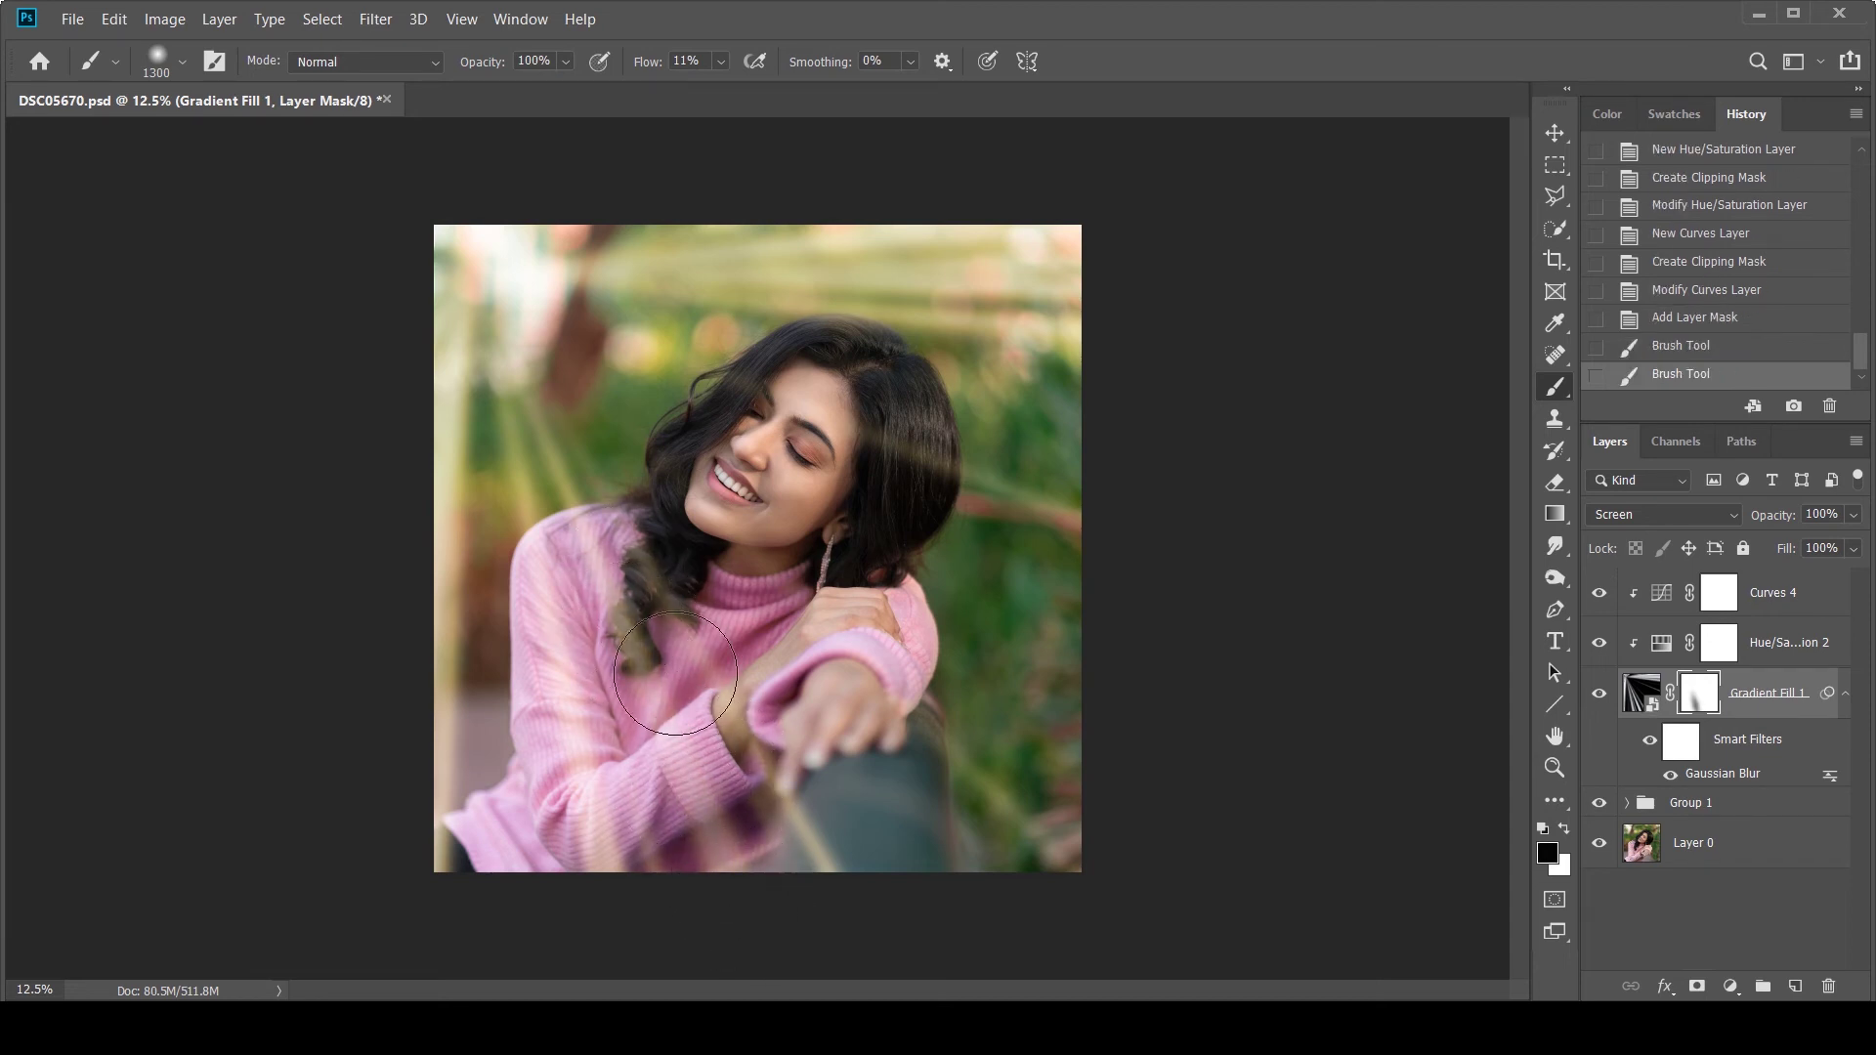
pyautogui.moveTo(674, 684)
pyautogui.mouseDown()
pyautogui.moveTo(814, 835)
pyautogui.moveTo(879, 942)
pyautogui.mouseUp()
pyautogui.moveTo(625, 820); pyautogui.dragTo(640, 967)
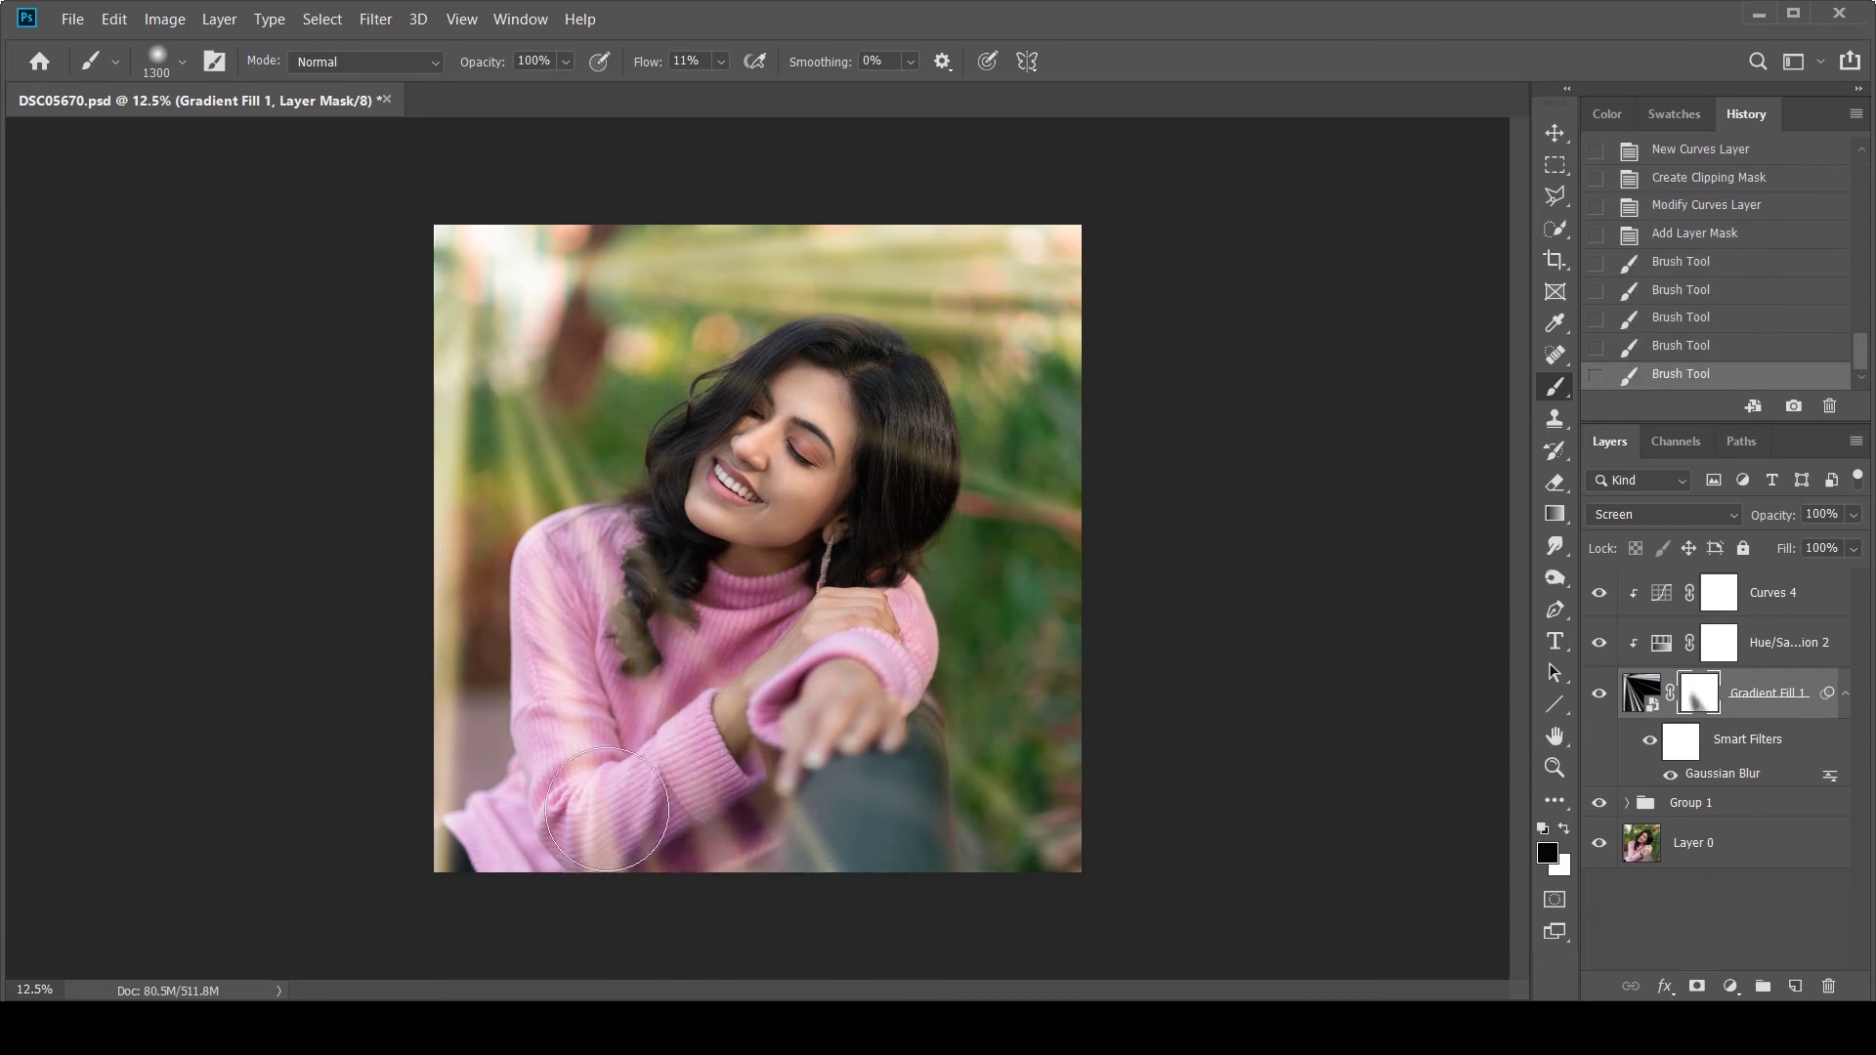
pyautogui.moveTo(542, 630); pyautogui.dragTo(606, 850)
pyautogui.moveTo(635, 606)
pyautogui.mouseDown()
pyautogui.moveTo(664, 683)
pyautogui.moveTo(672, 653)
pyautogui.moveTo(809, 880)
pyautogui.mouseUp()
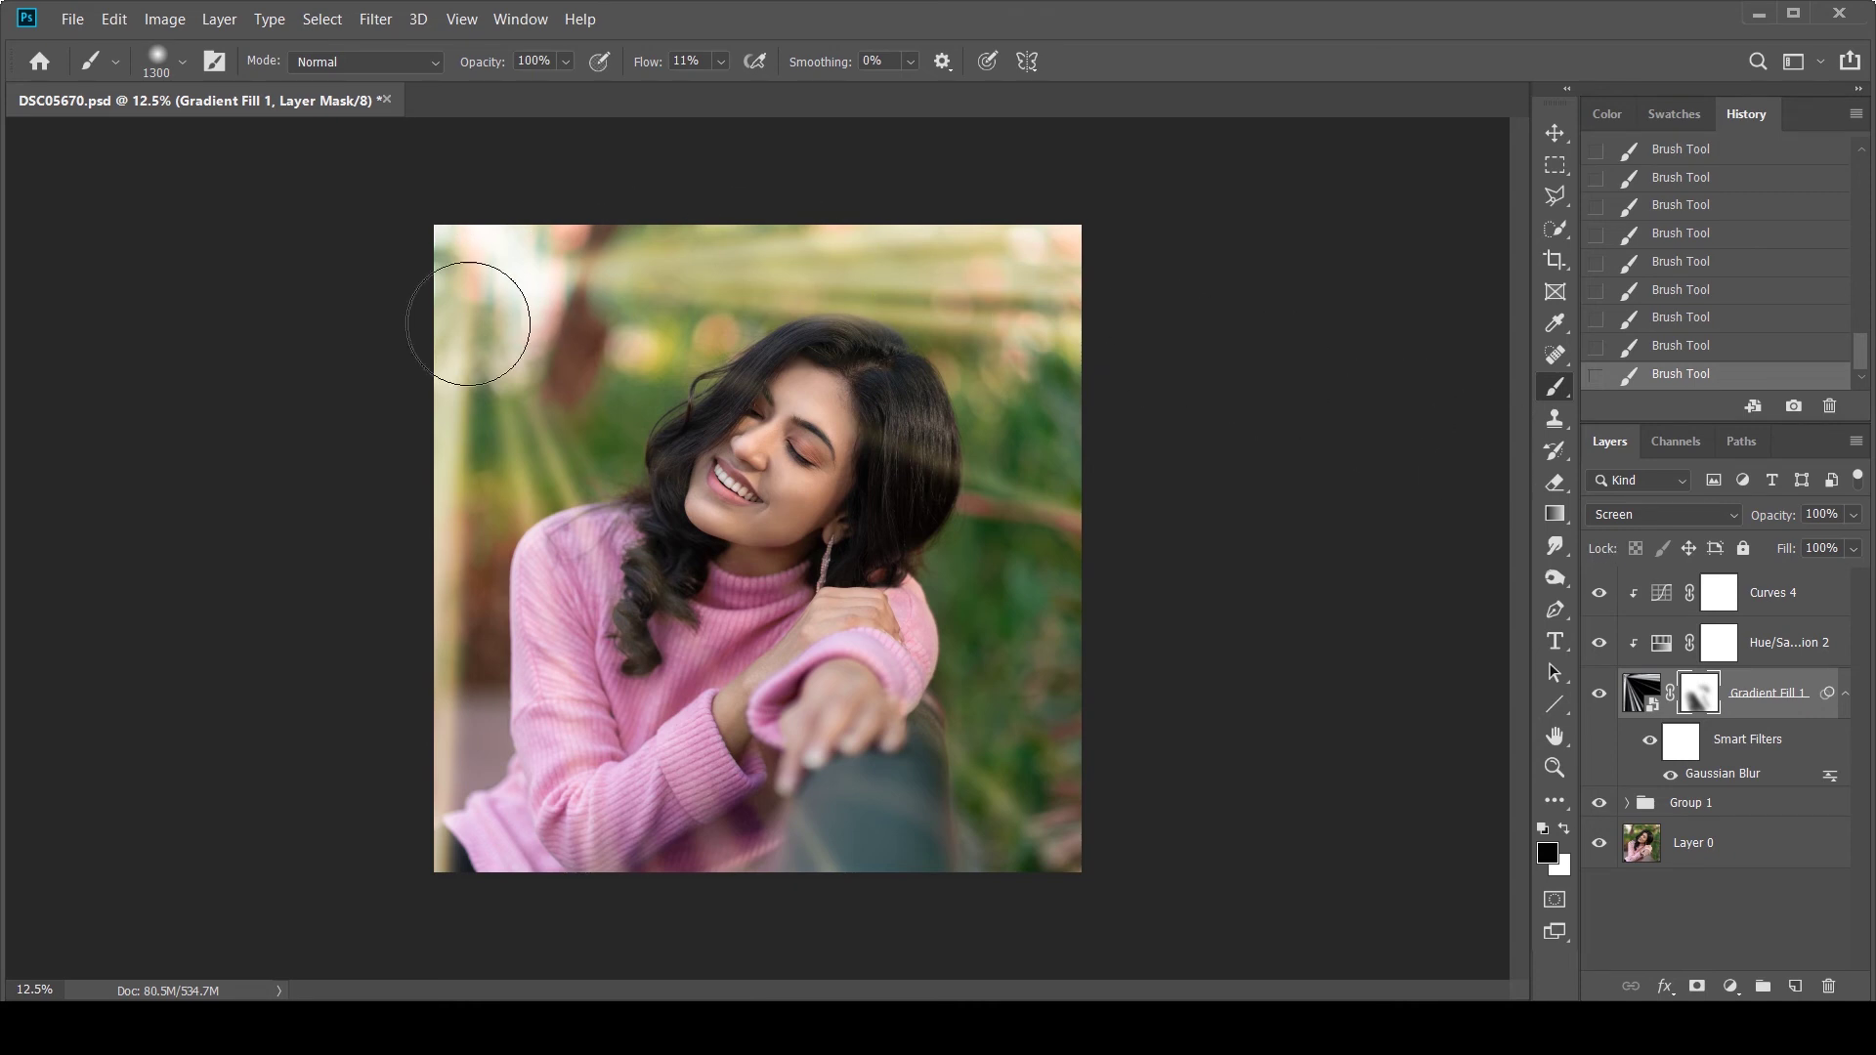
# Add a yellow ffd554 Solid Color fill layer above Curves 4 and select its mask.
pyautogui.click(1787, 593)
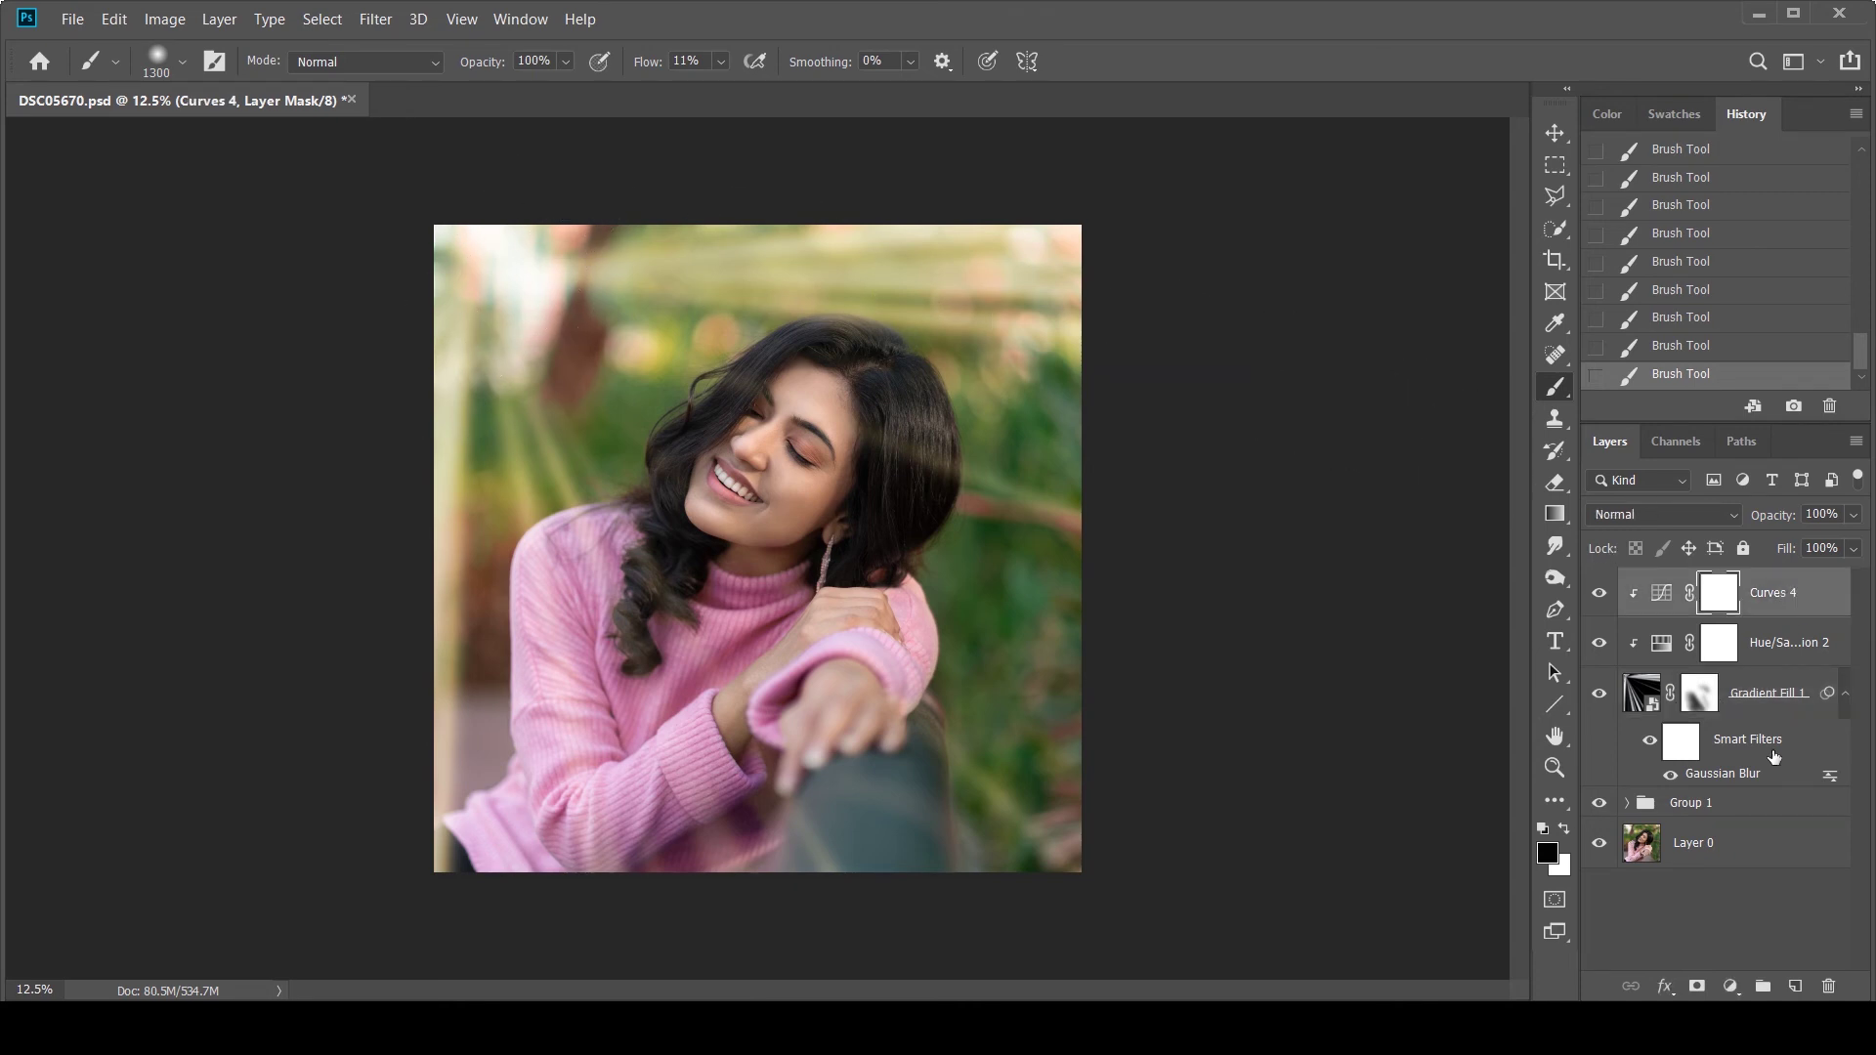
pyautogui.click(1731, 988)
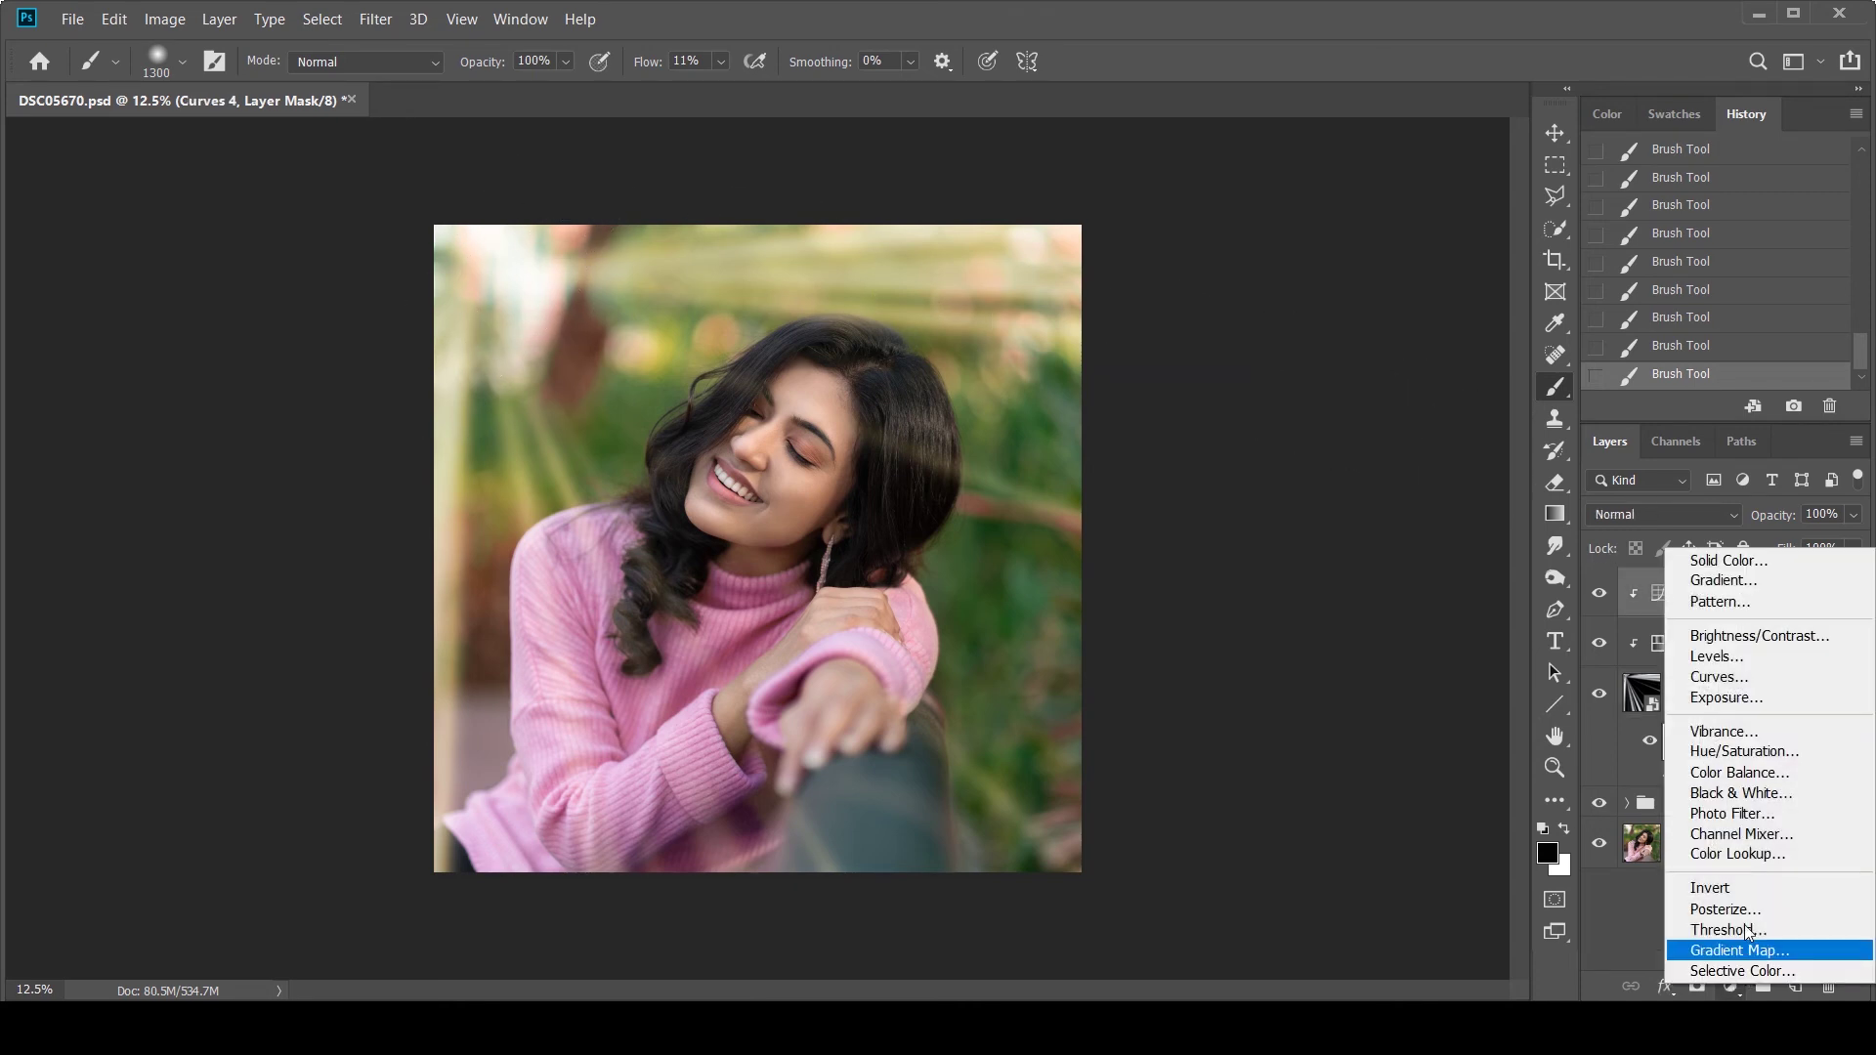
pyautogui.click(1729, 561)
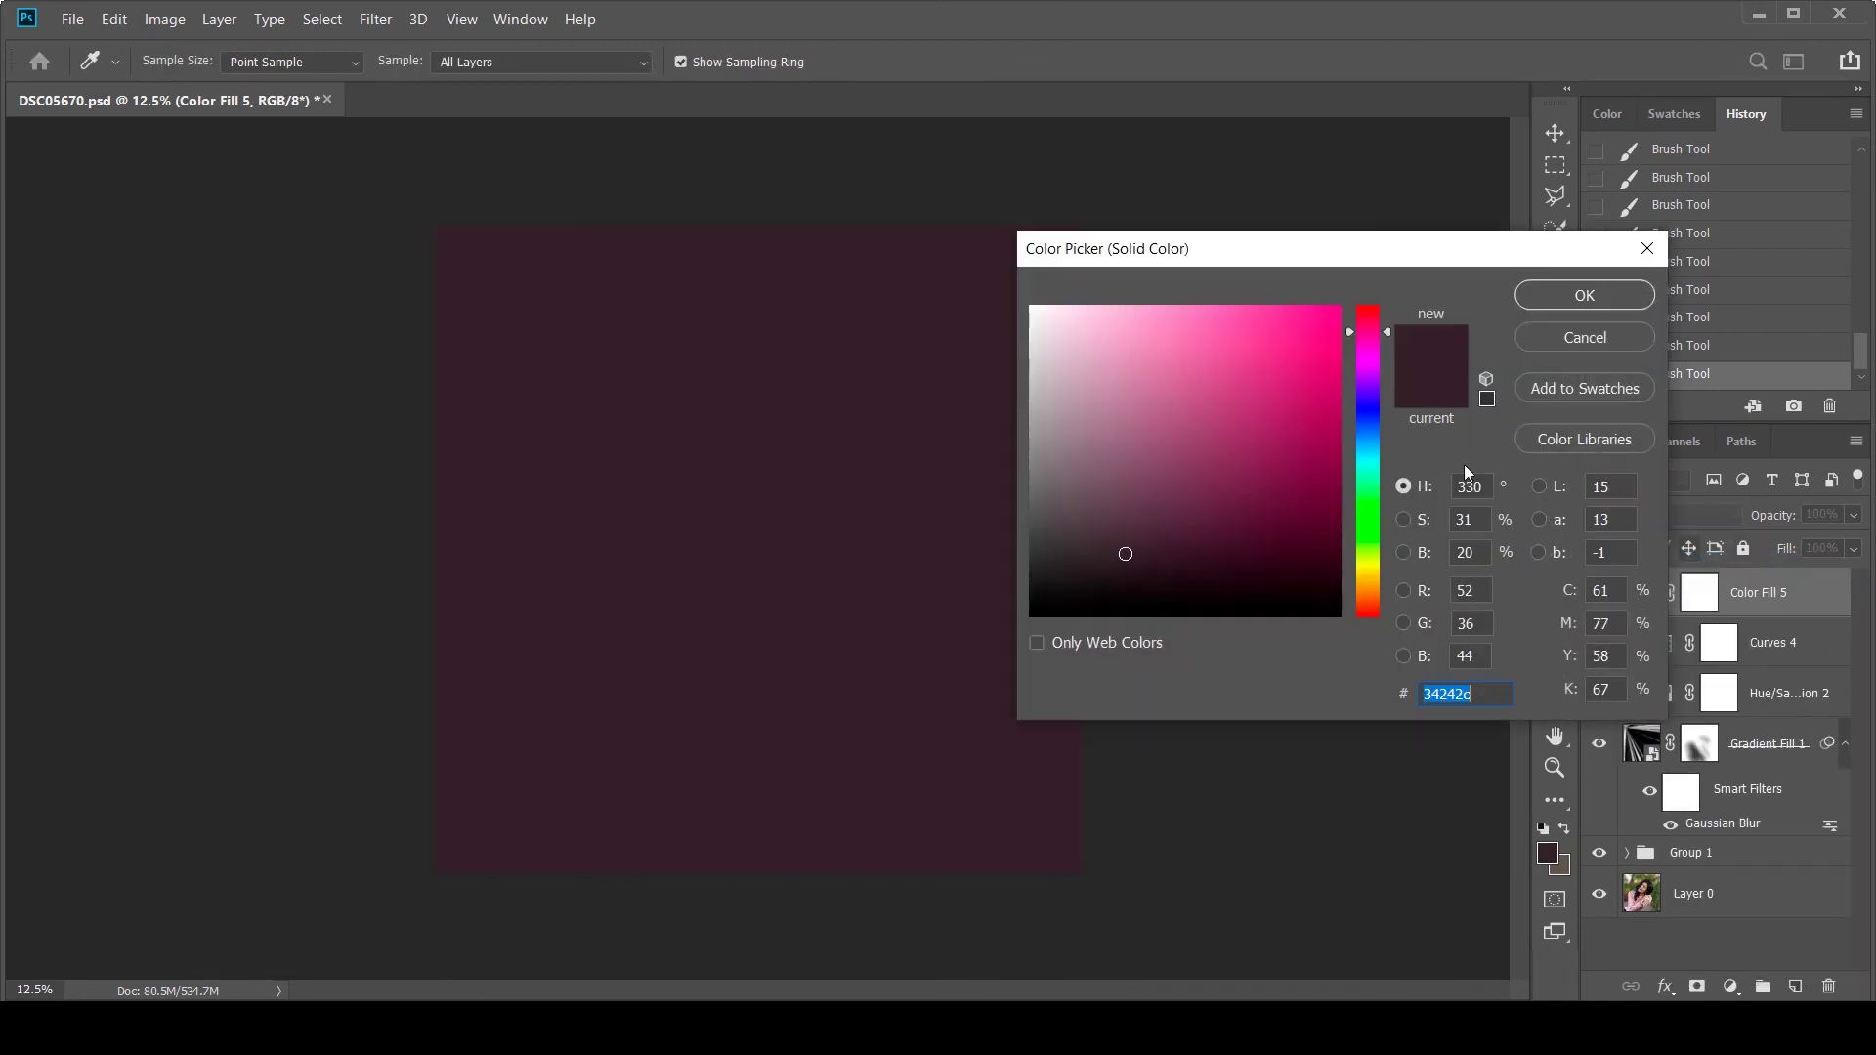
pyautogui.click(1364, 578)
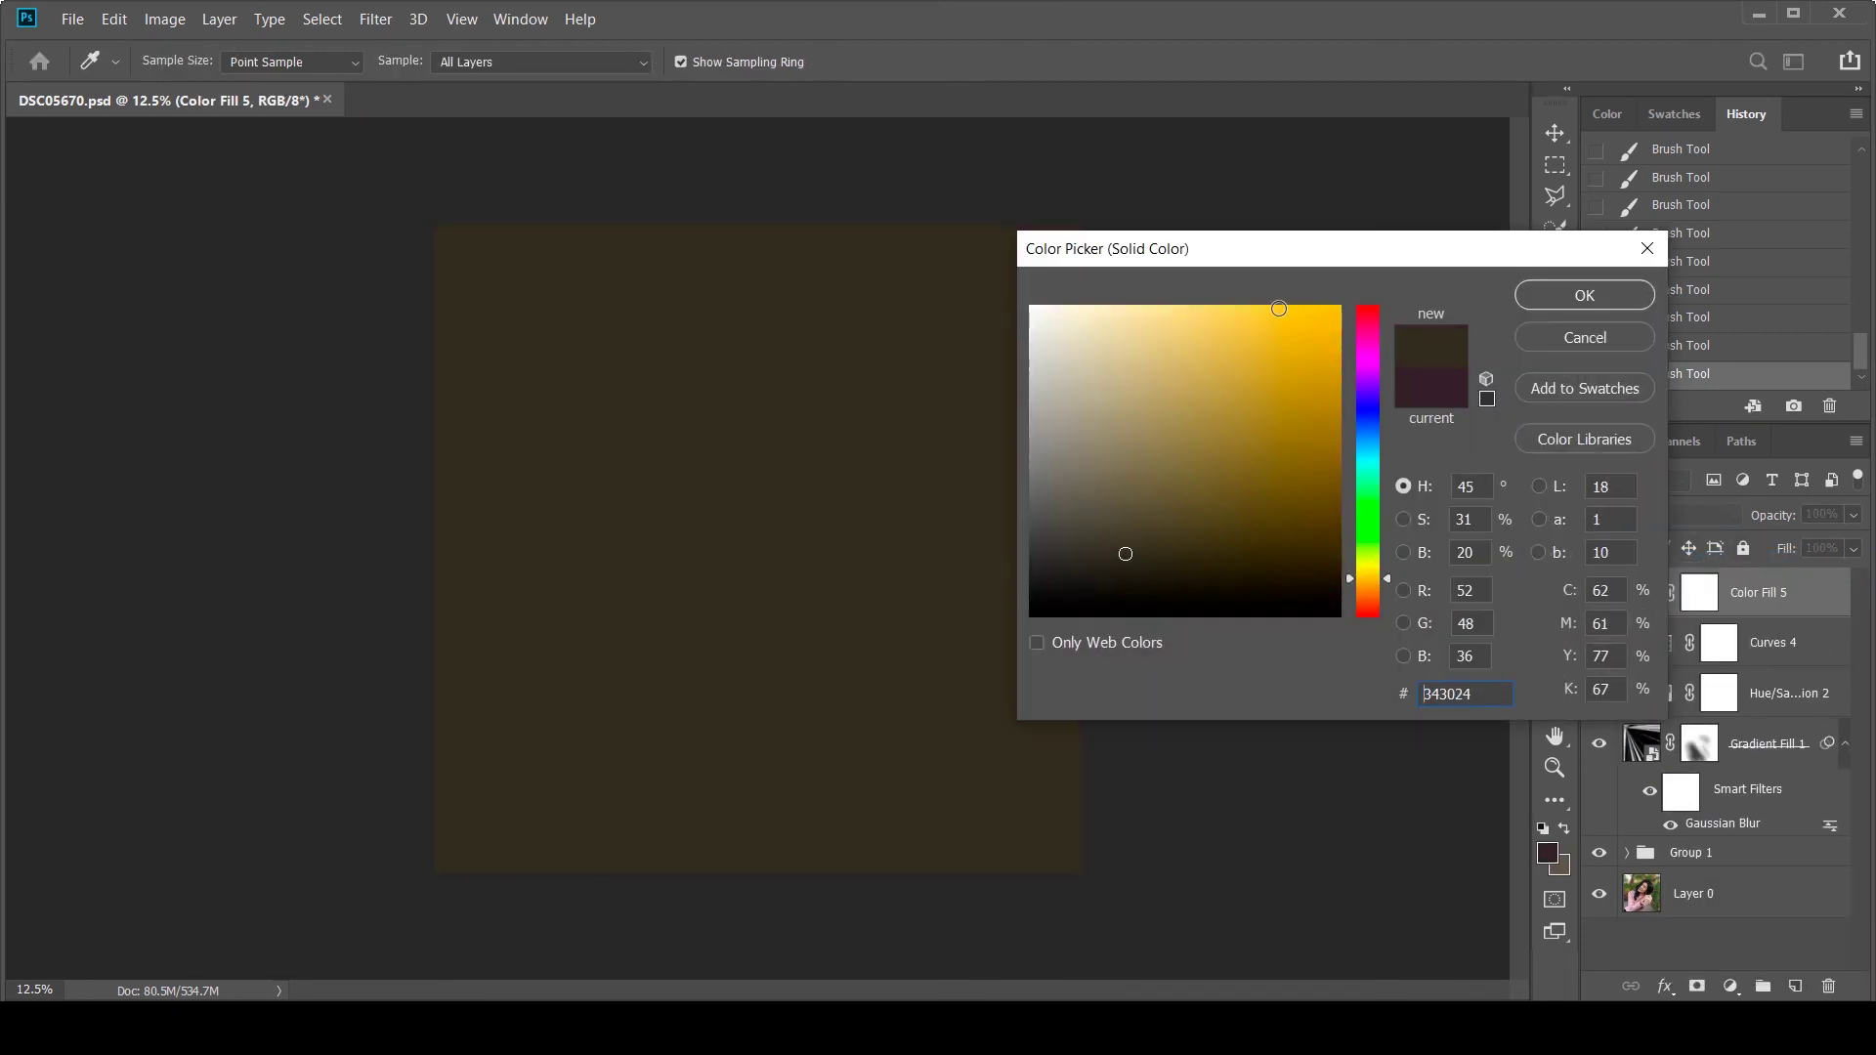
pyautogui.moveTo(1270, 306); pyautogui.dragTo(1238, 307)
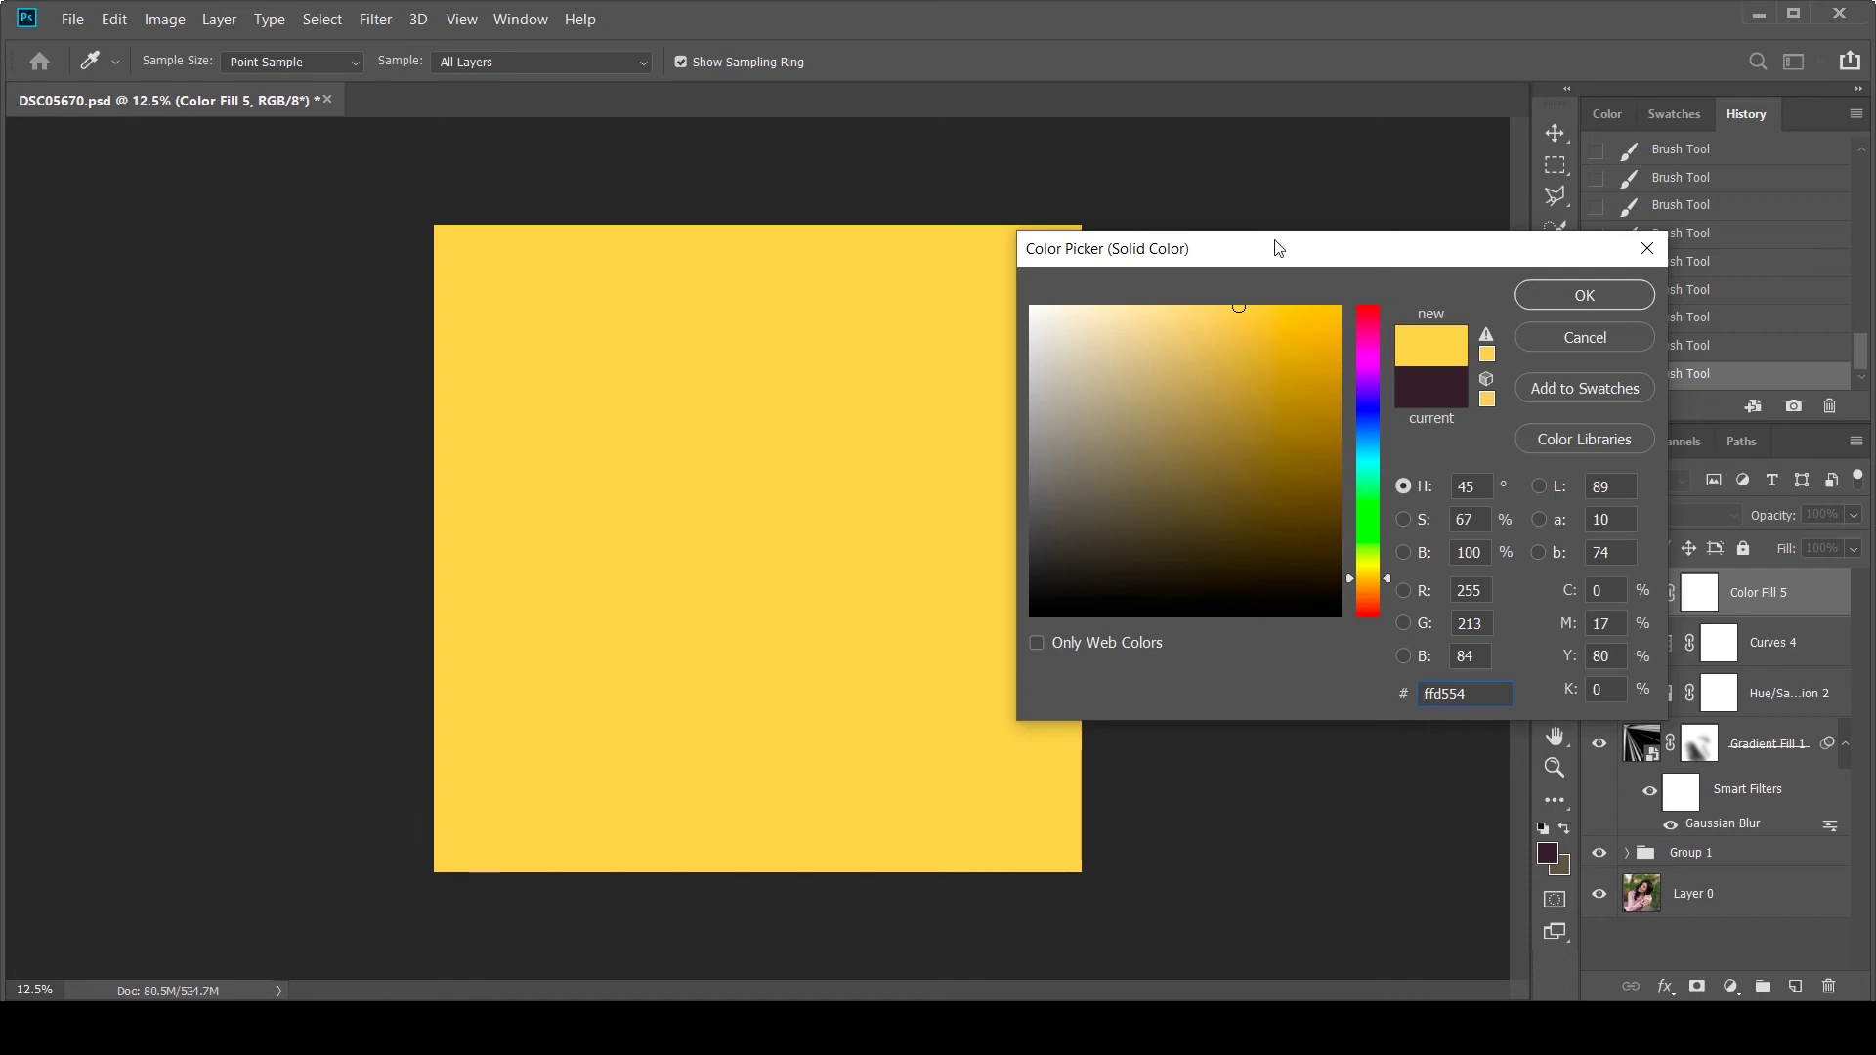
pyautogui.click(1585, 297)
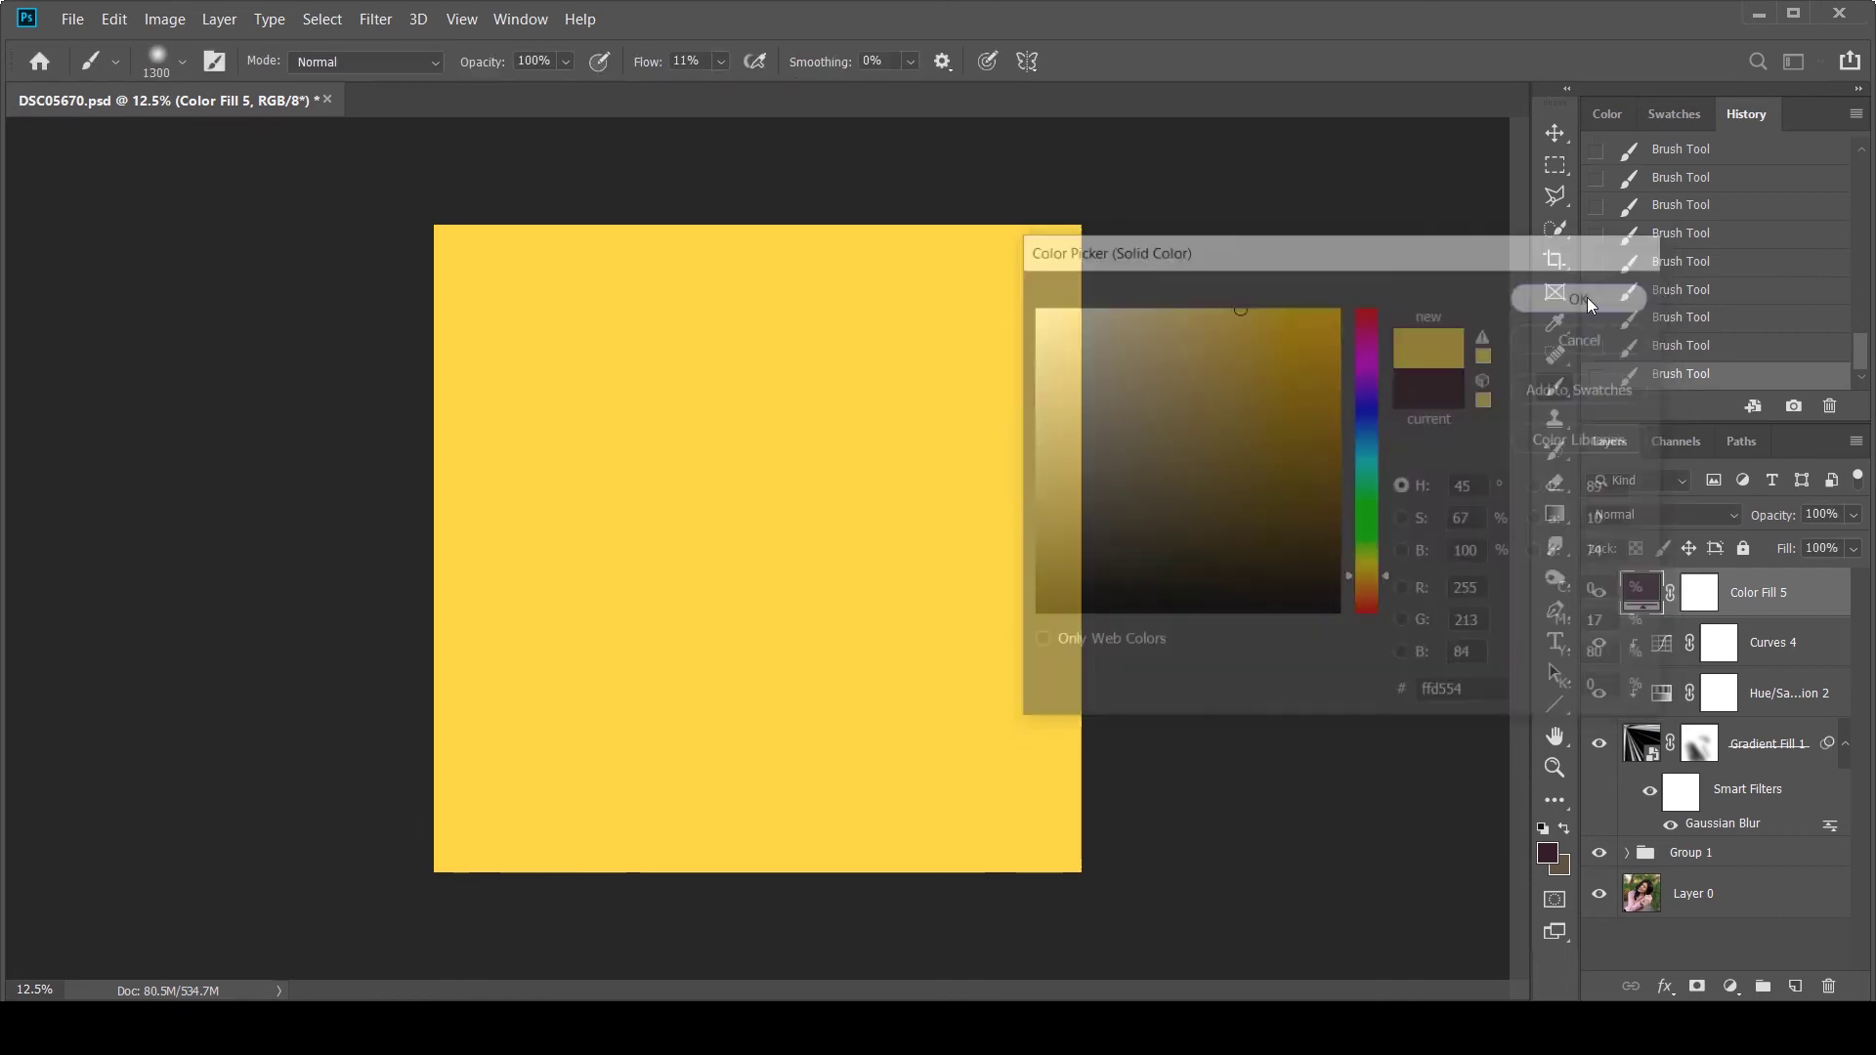
pyautogui.click(1703, 595)
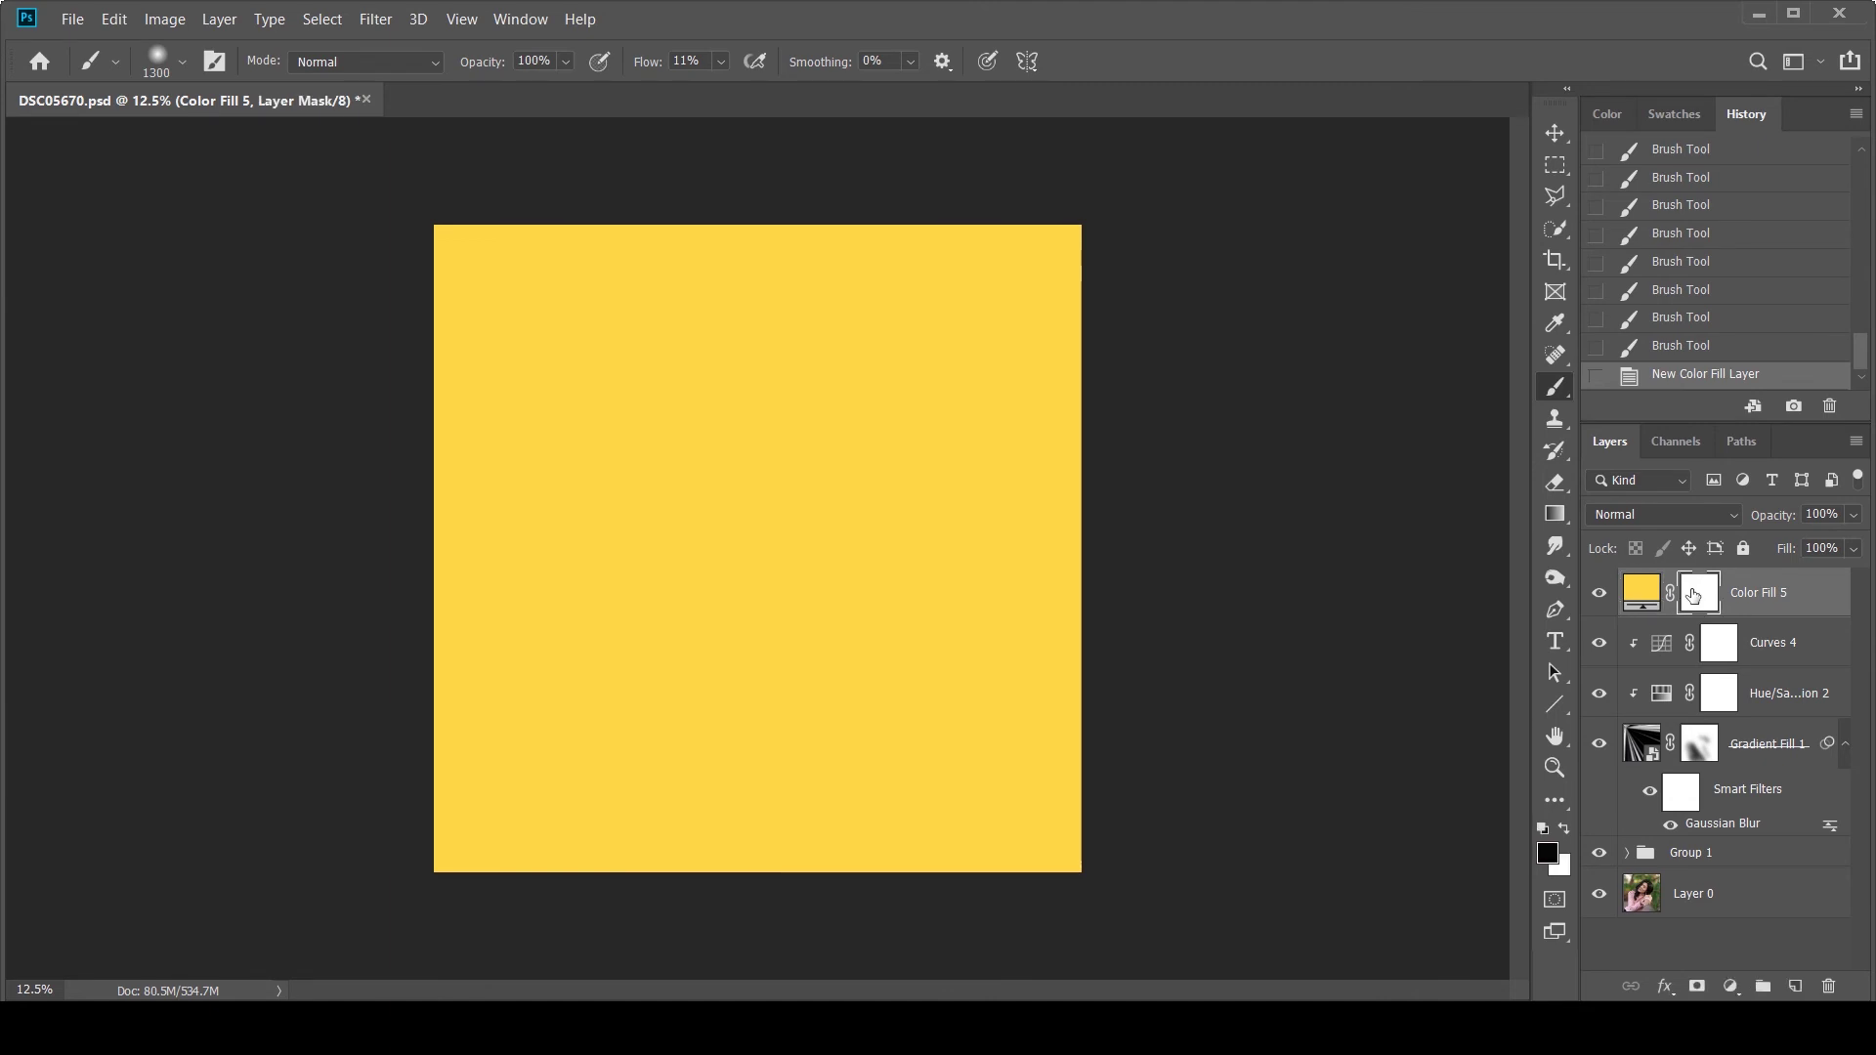
# Invert the mask, set Screen blending, and paint a white 3100-pixel glow in the top-left corner.
pyautogui.hotkey('ctrl', 'i')
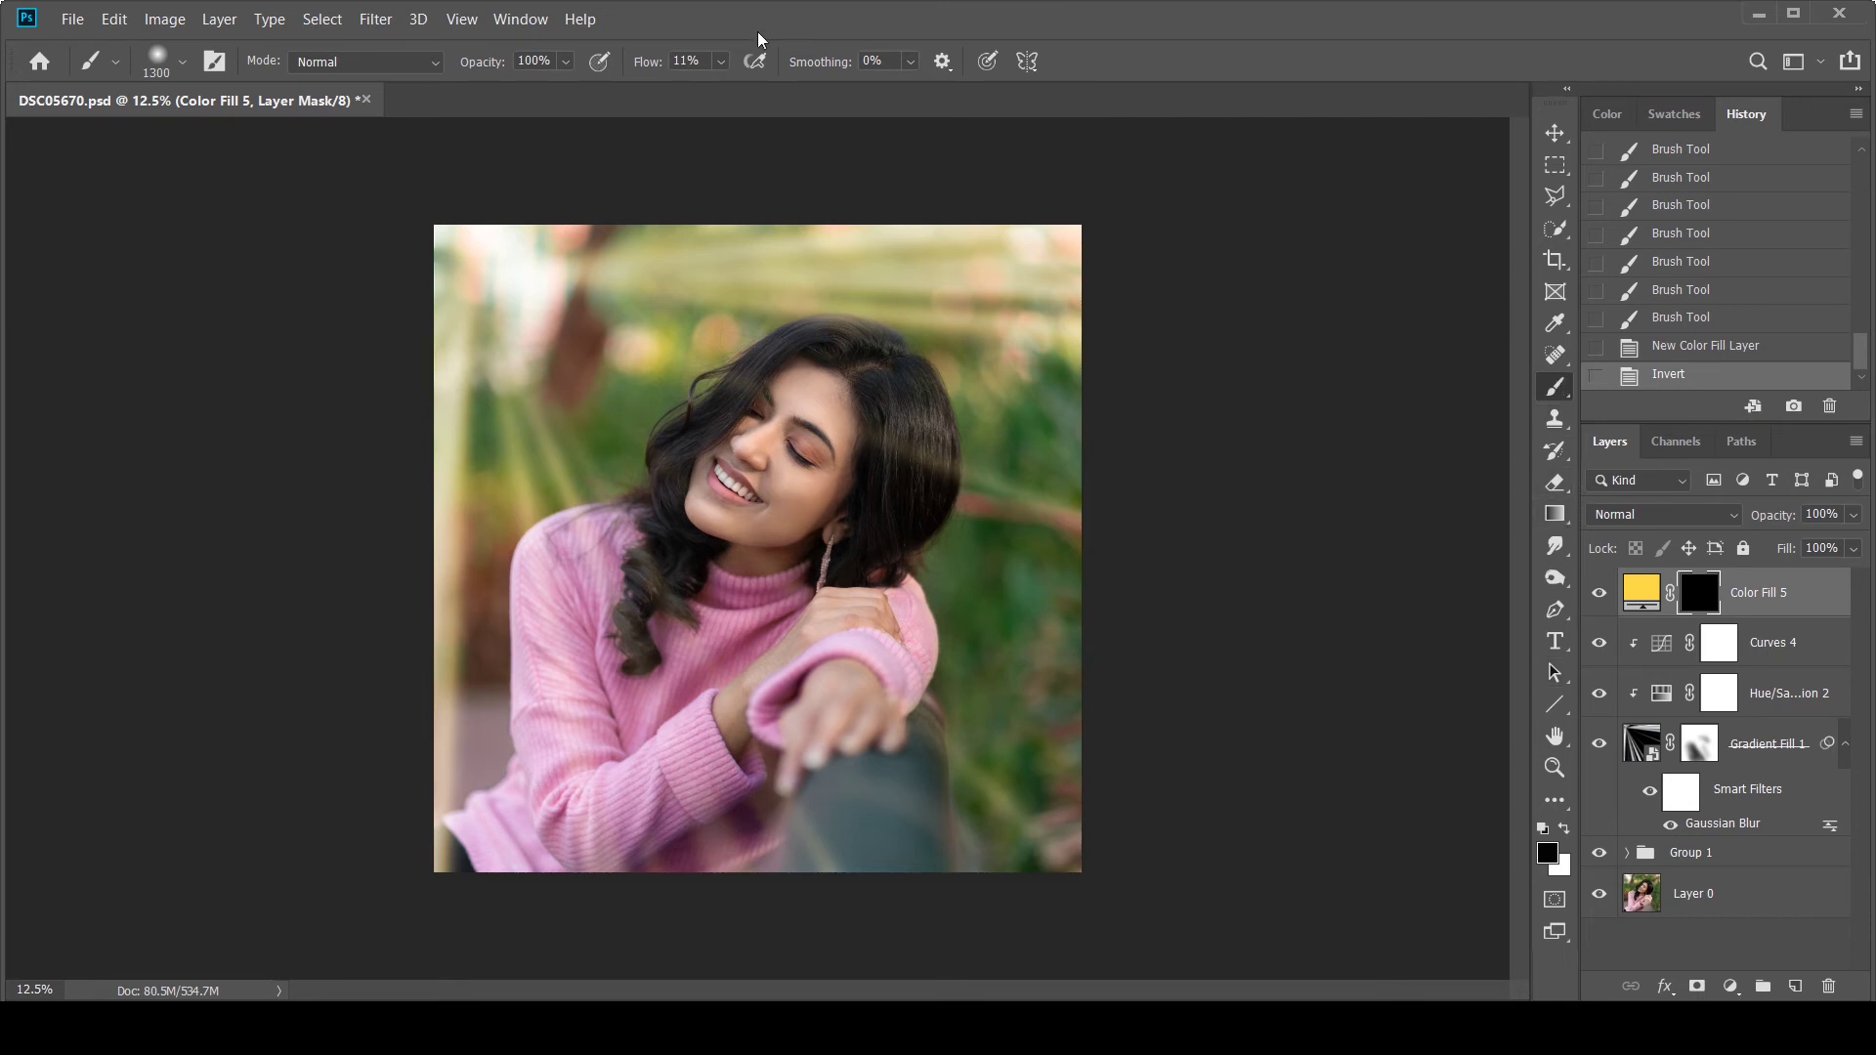
pyautogui.click(724, 63)
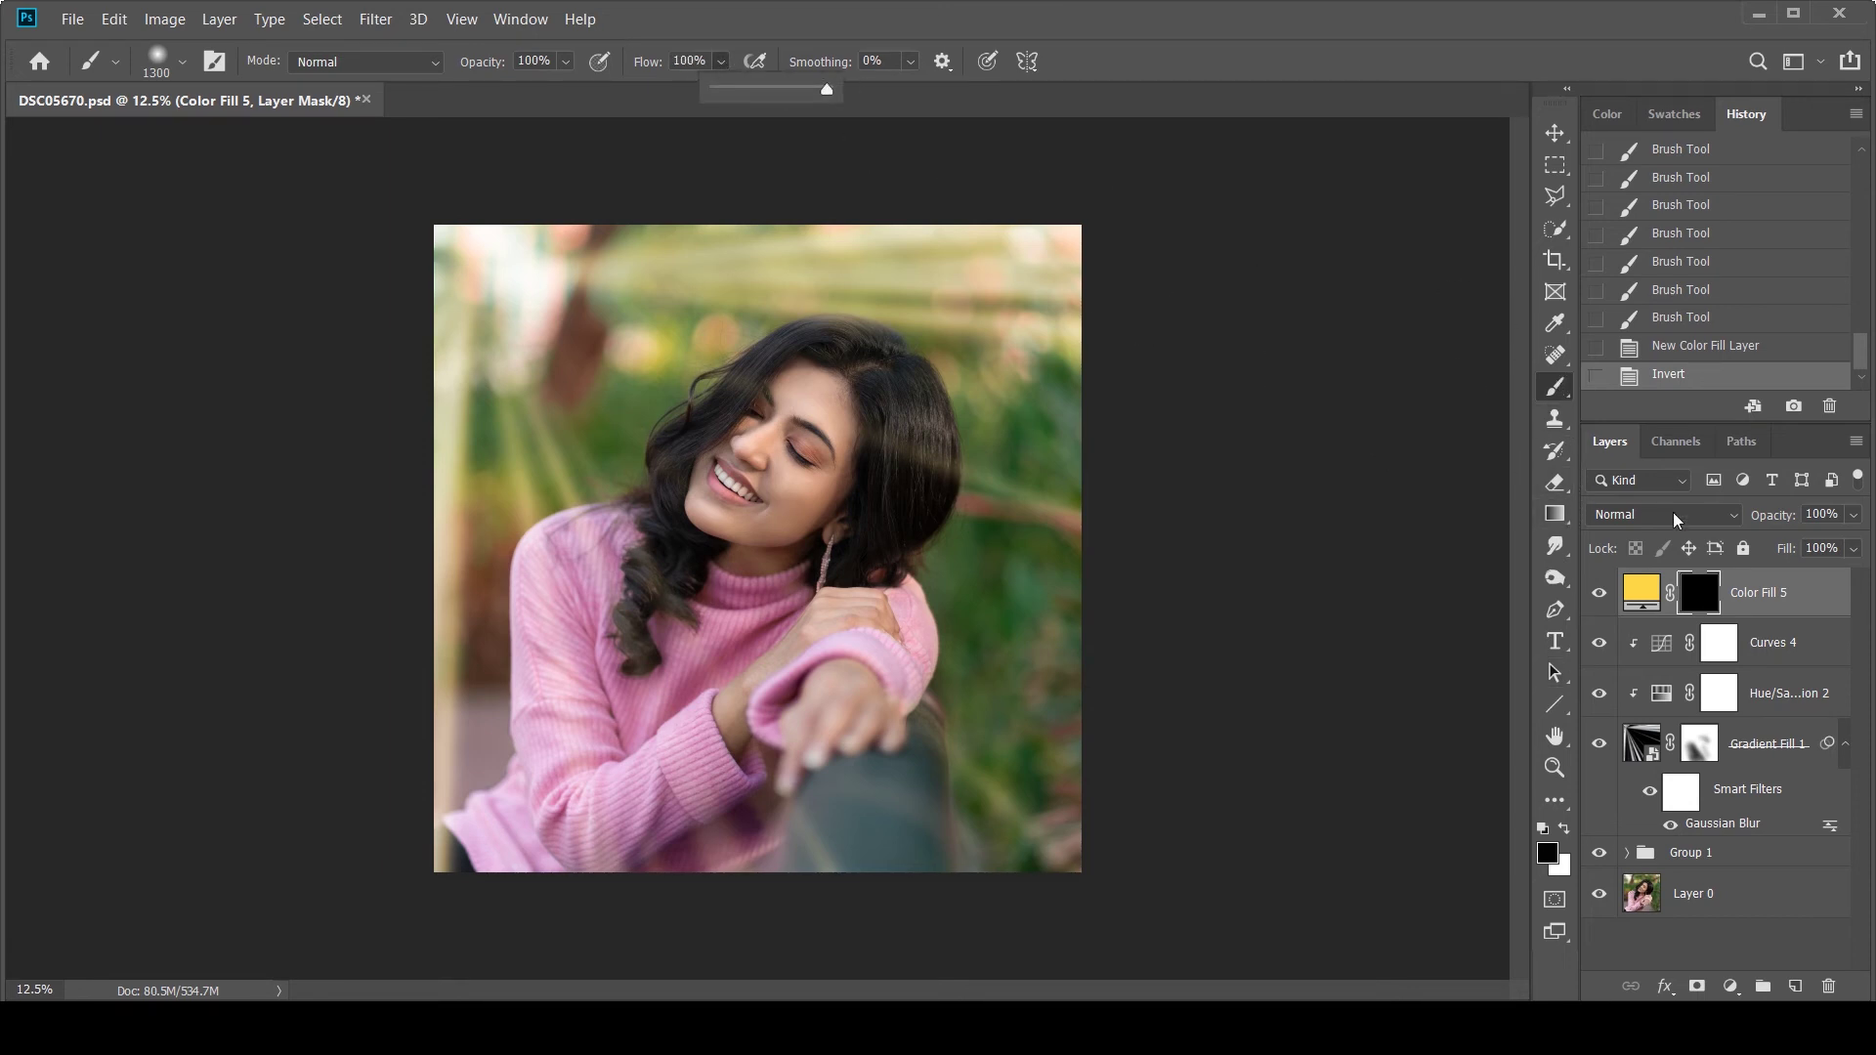
pyautogui.press('x')
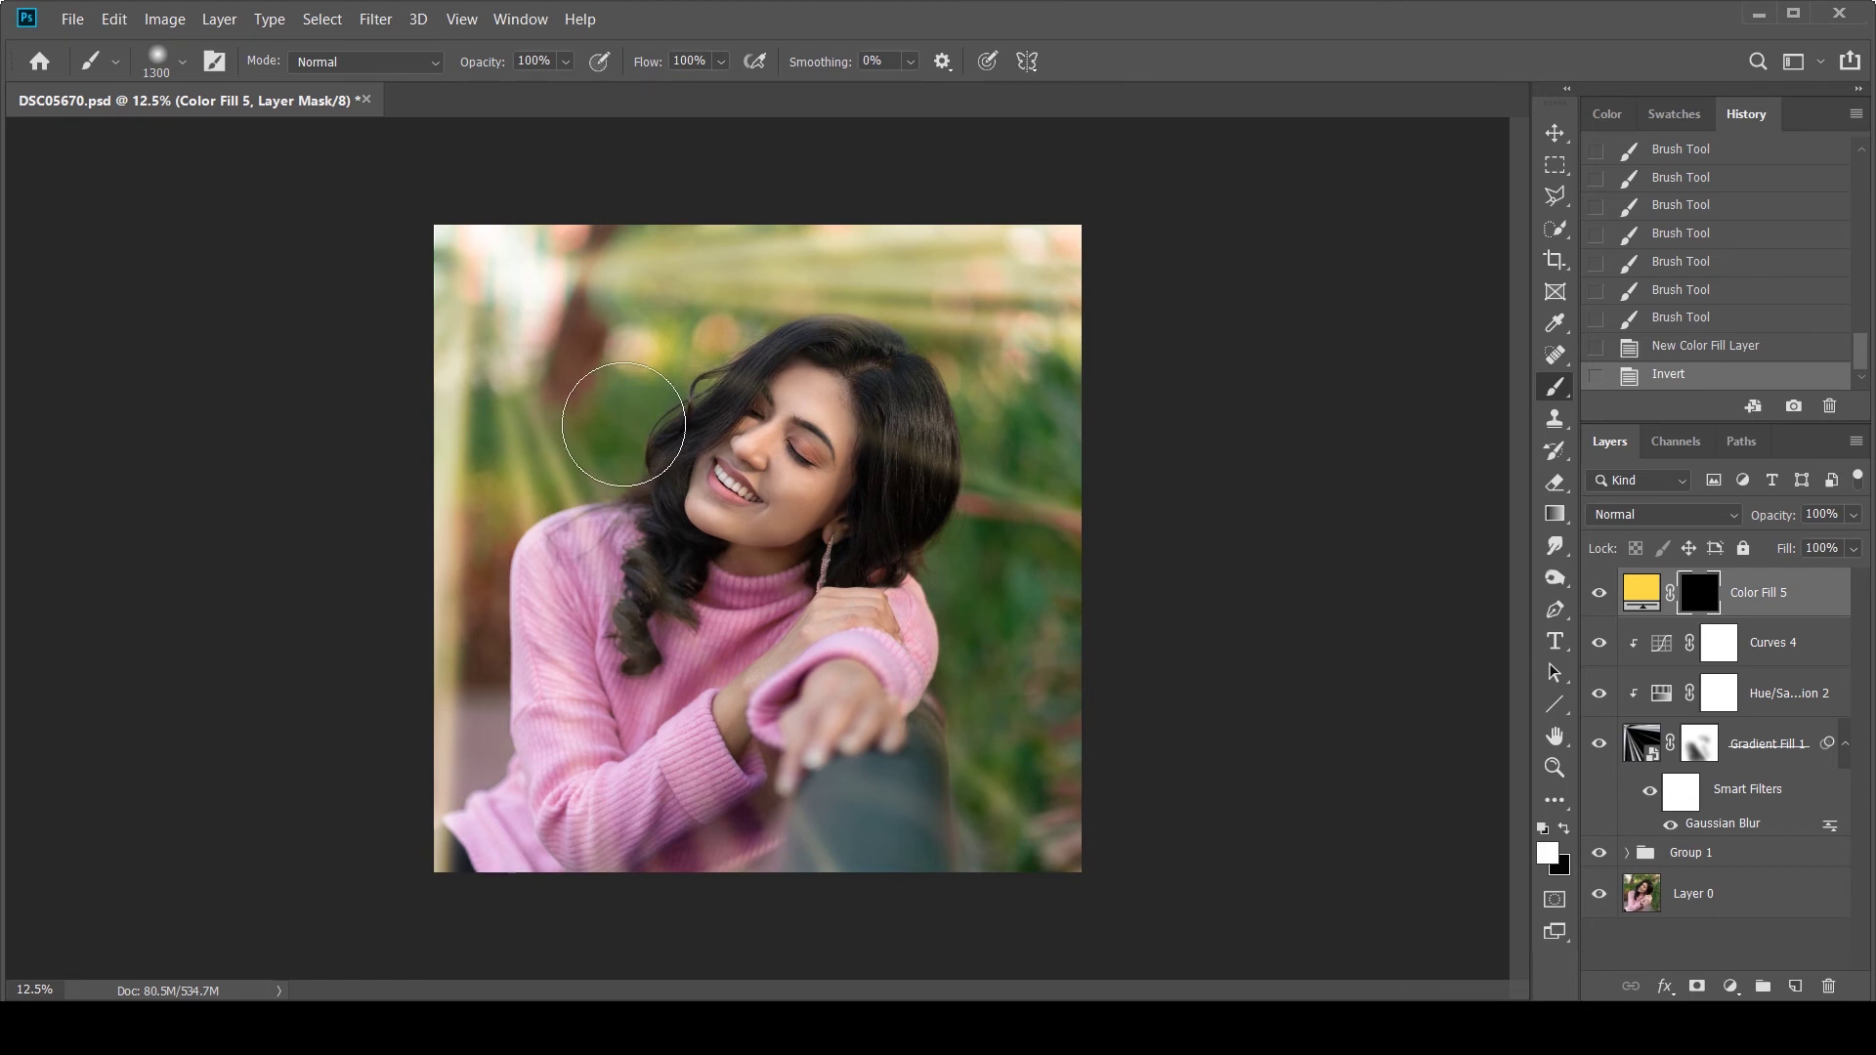
pyautogui.press(']')
pyautogui.press(']')
pyautogui.press(']')
pyautogui.press(']')
pyautogui.press(']')
pyautogui.press(']')
pyautogui.press(']')
pyautogui.press(']')
pyautogui.press(']')
pyautogui.press(']')
pyautogui.press(']')
pyautogui.press(']')
pyautogui.press(']')
pyautogui.press(']')
pyautogui.press(']')
pyautogui.press(']')
pyautogui.press(']')
pyautogui.press(']')
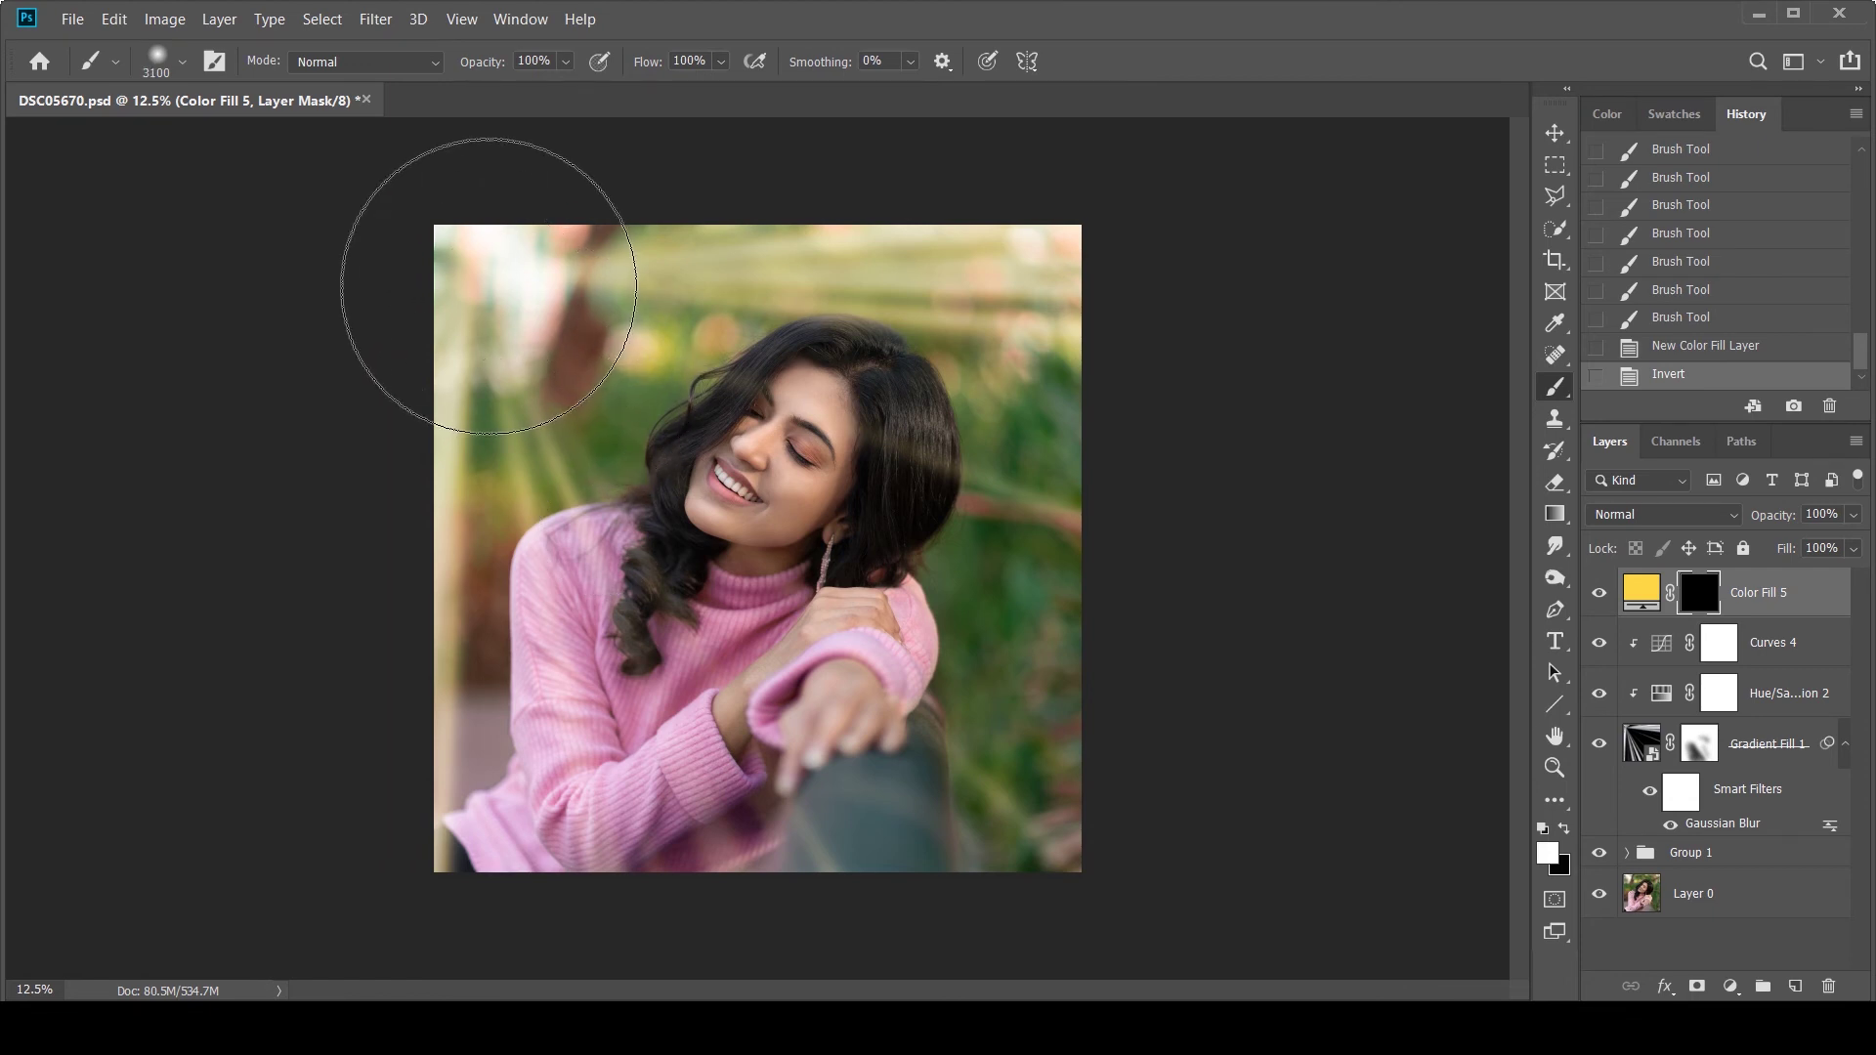
pyautogui.click(1659, 513)
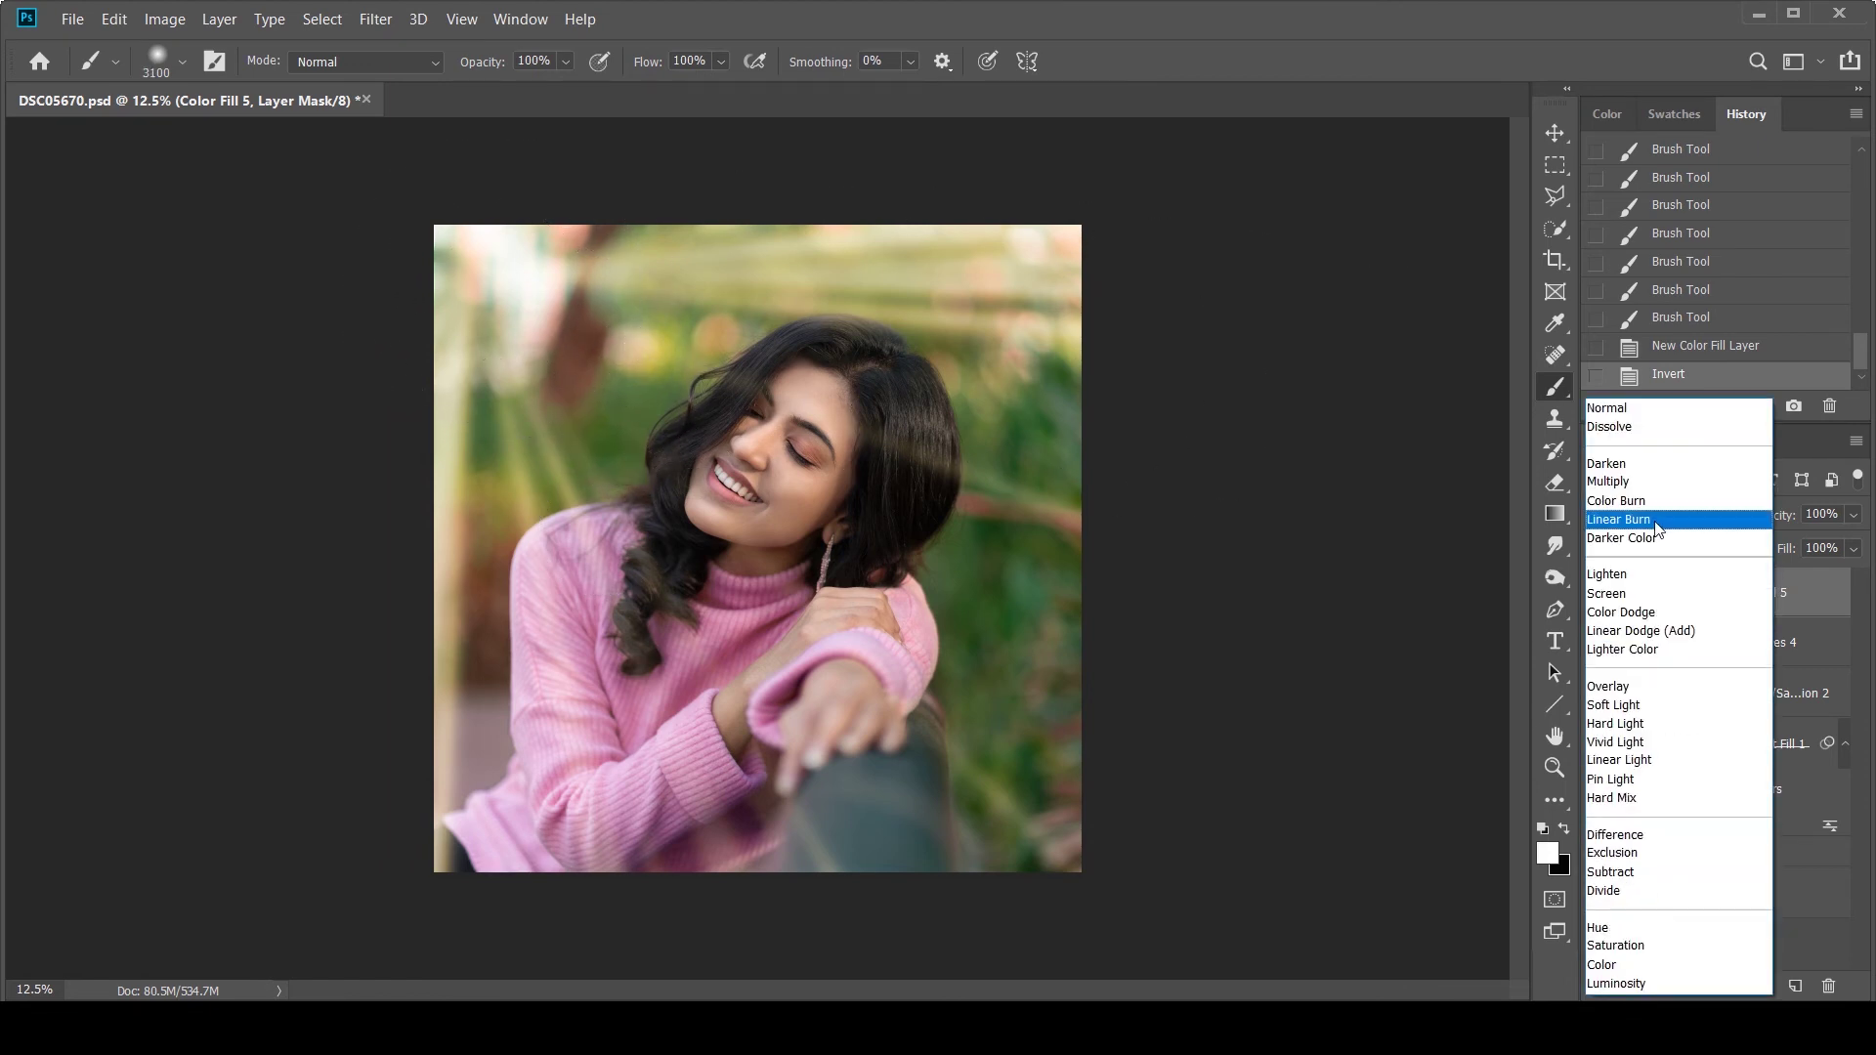
pyautogui.click(1638, 599)
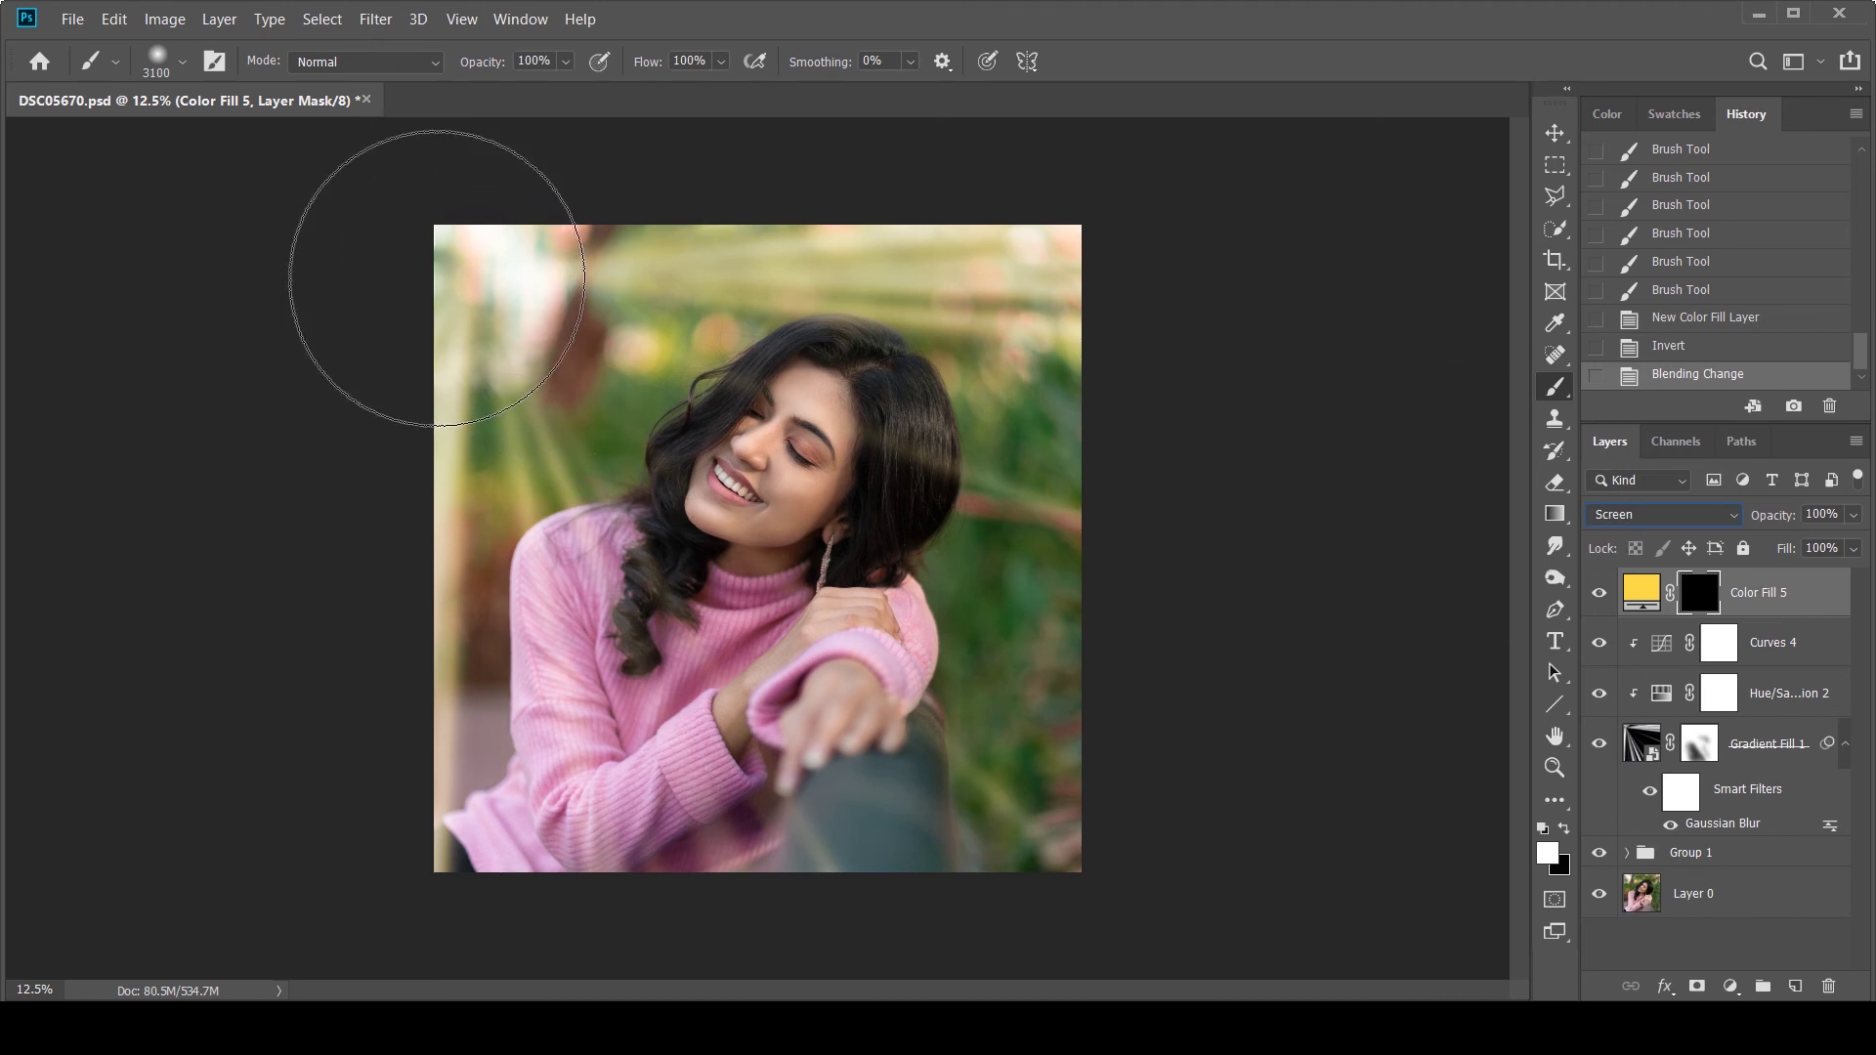
pyautogui.click(467, 287)
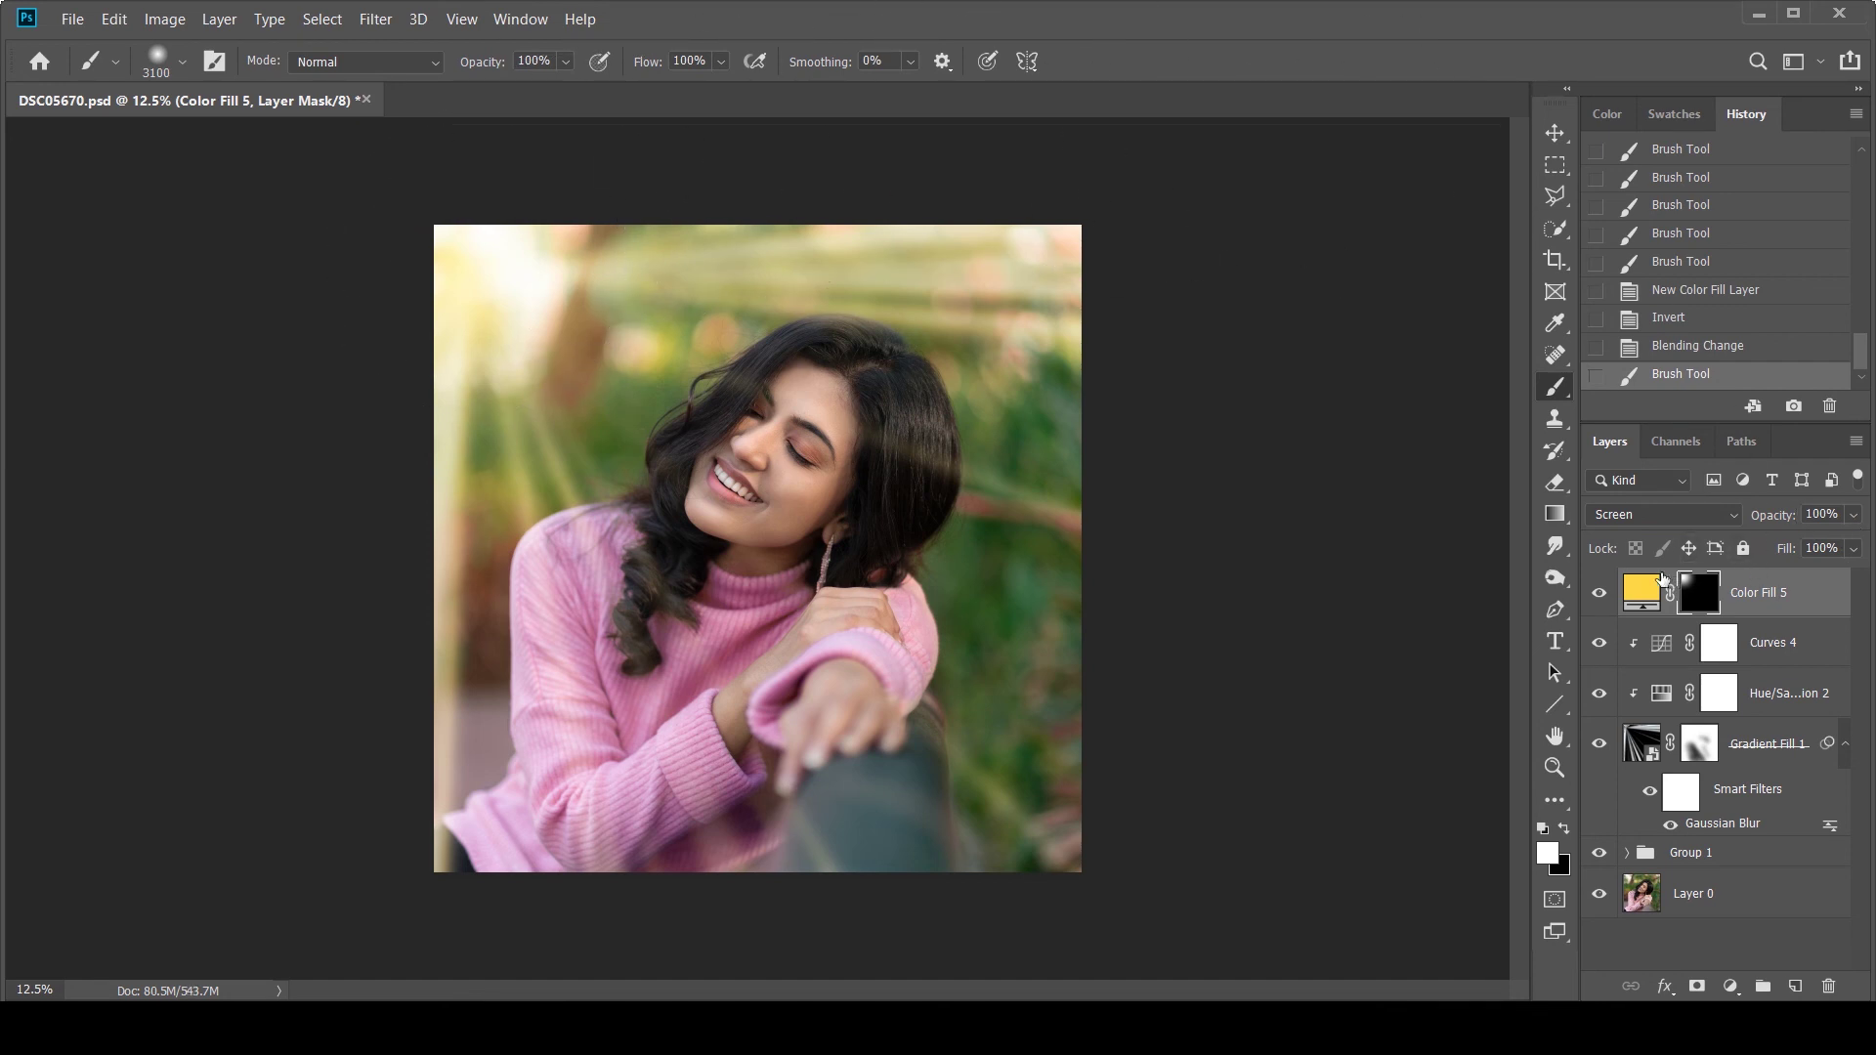
# Lower the Color Fill 5 opacity to 80%.
pyautogui.doubleClick(1642, 591)
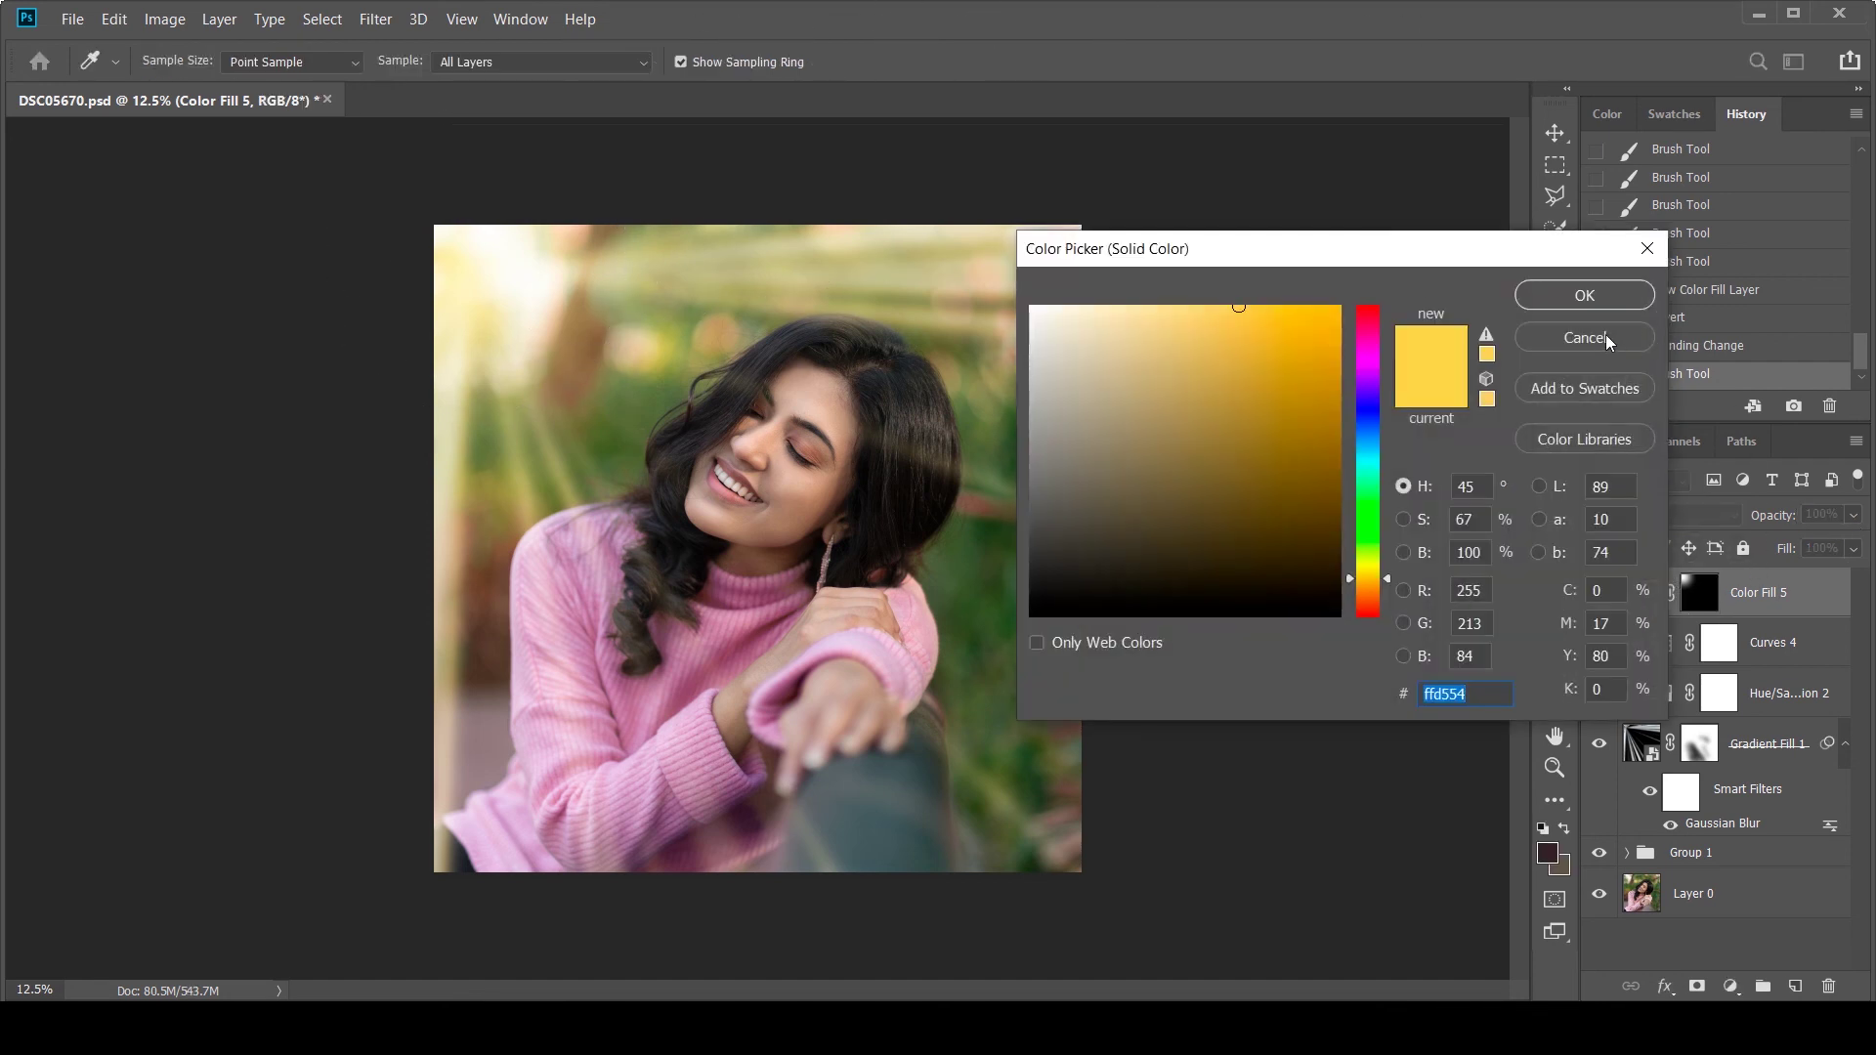
pyautogui.click(1608, 338)
pyautogui.moveTo(1854, 520); pyautogui.dragTo(1835, 545)
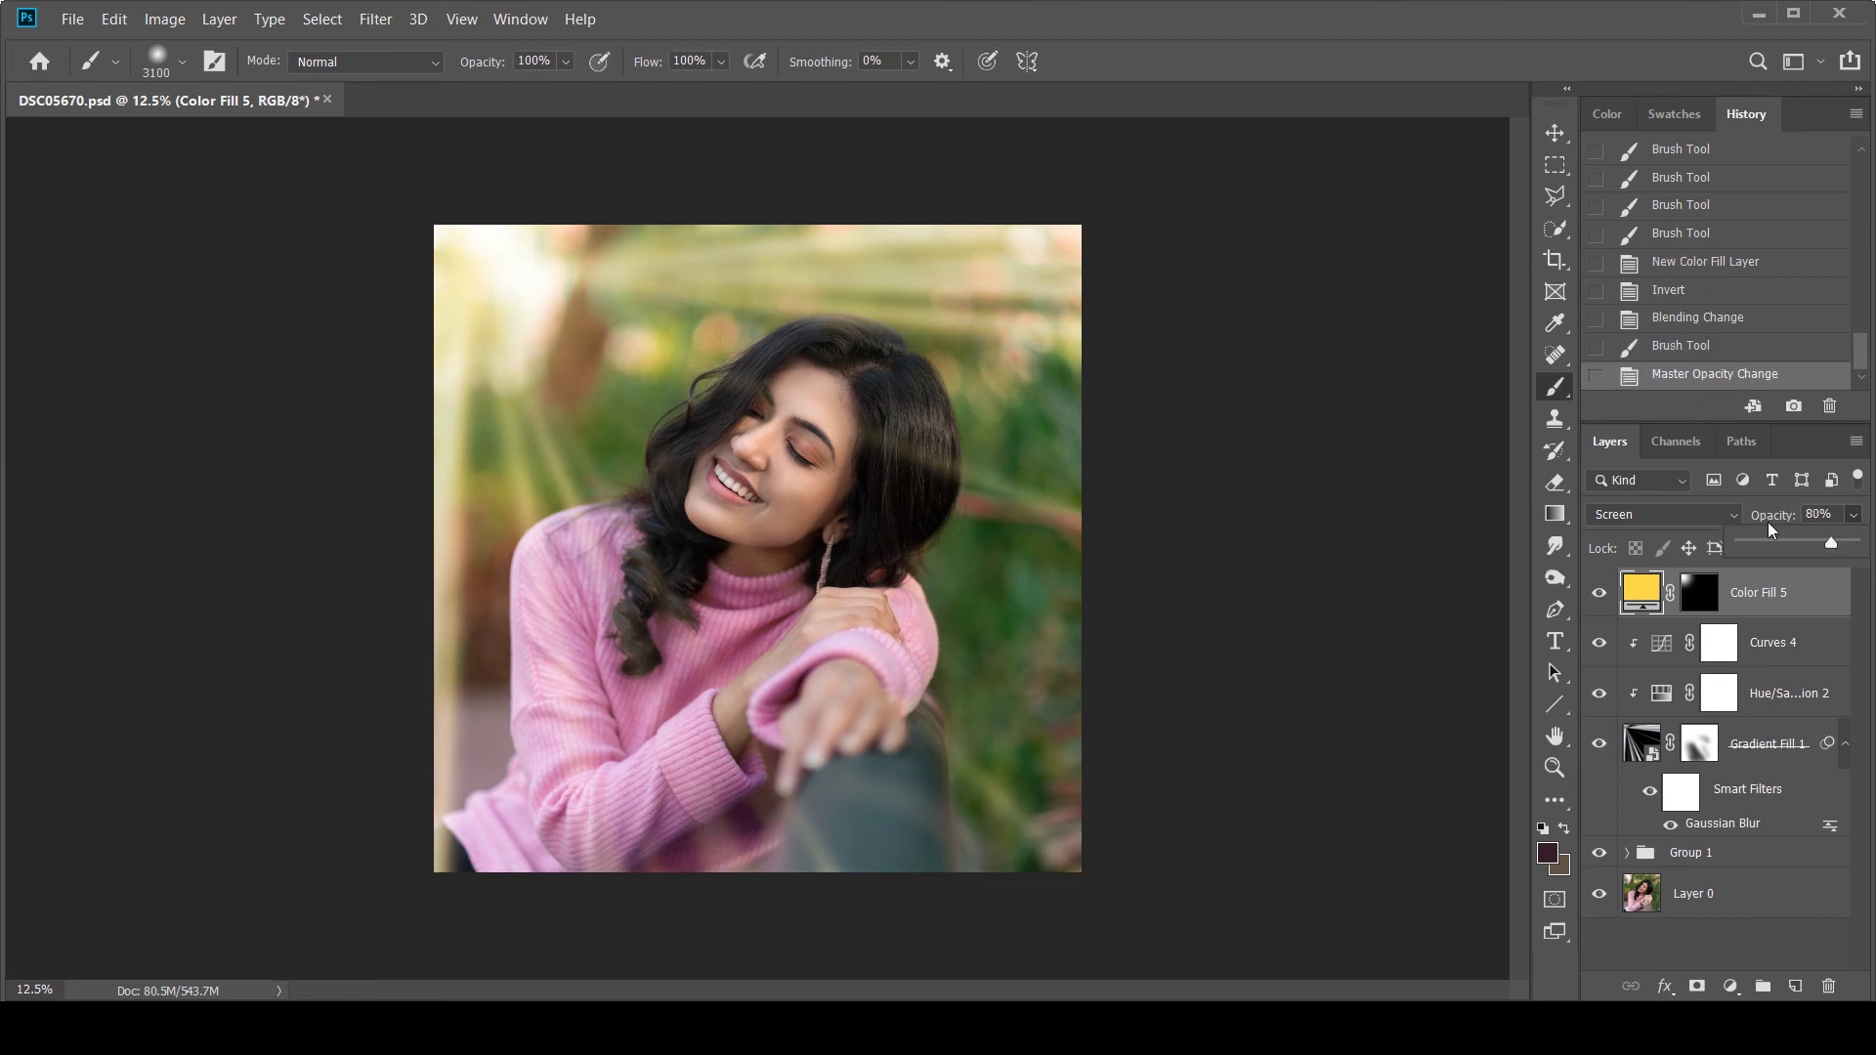
# Toggle the glow and effect layers off and on to compare, then reopen the Gaussian Blur settings.
pyautogui.click(1599, 593)
pyautogui.click(1599, 593)
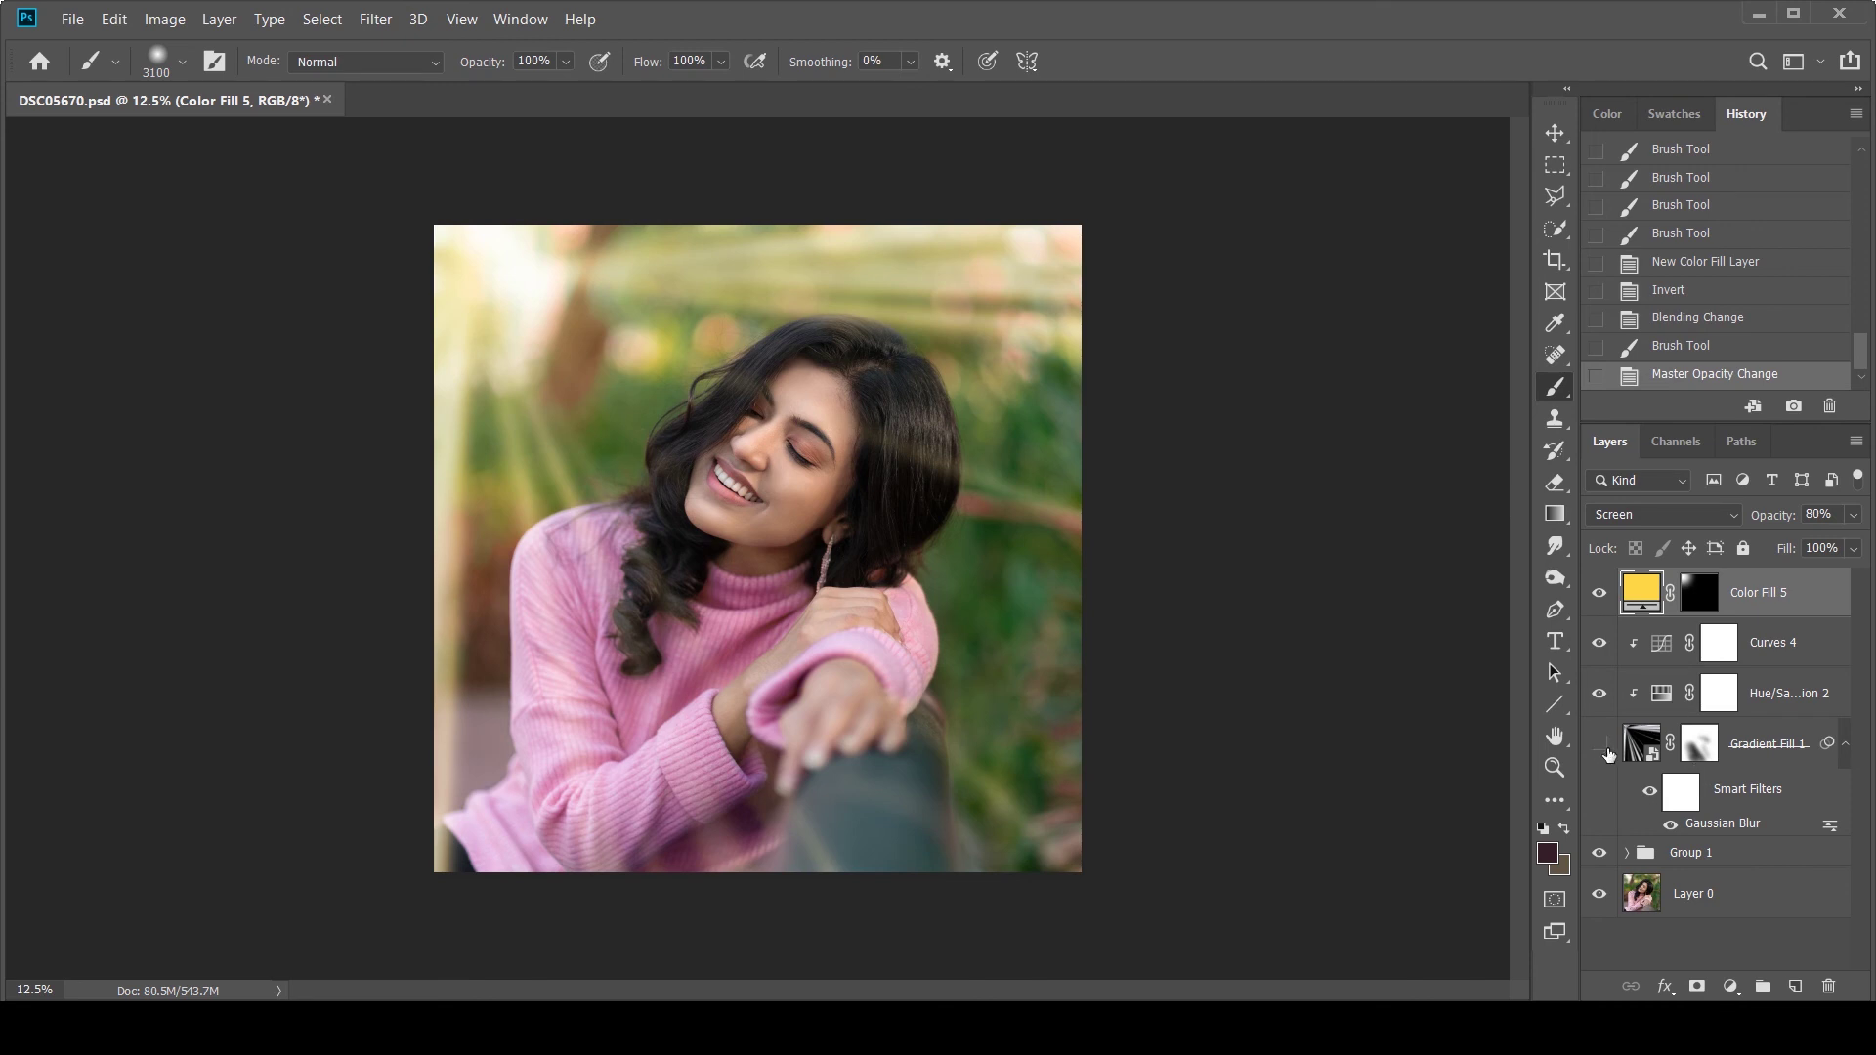
pyautogui.moveTo(1608, 753)
pyautogui.mouseDown()
pyautogui.moveTo(1617, 601)
pyautogui.moveTo(1599, 743)
pyautogui.mouseUp()
pyautogui.click(1759, 743)
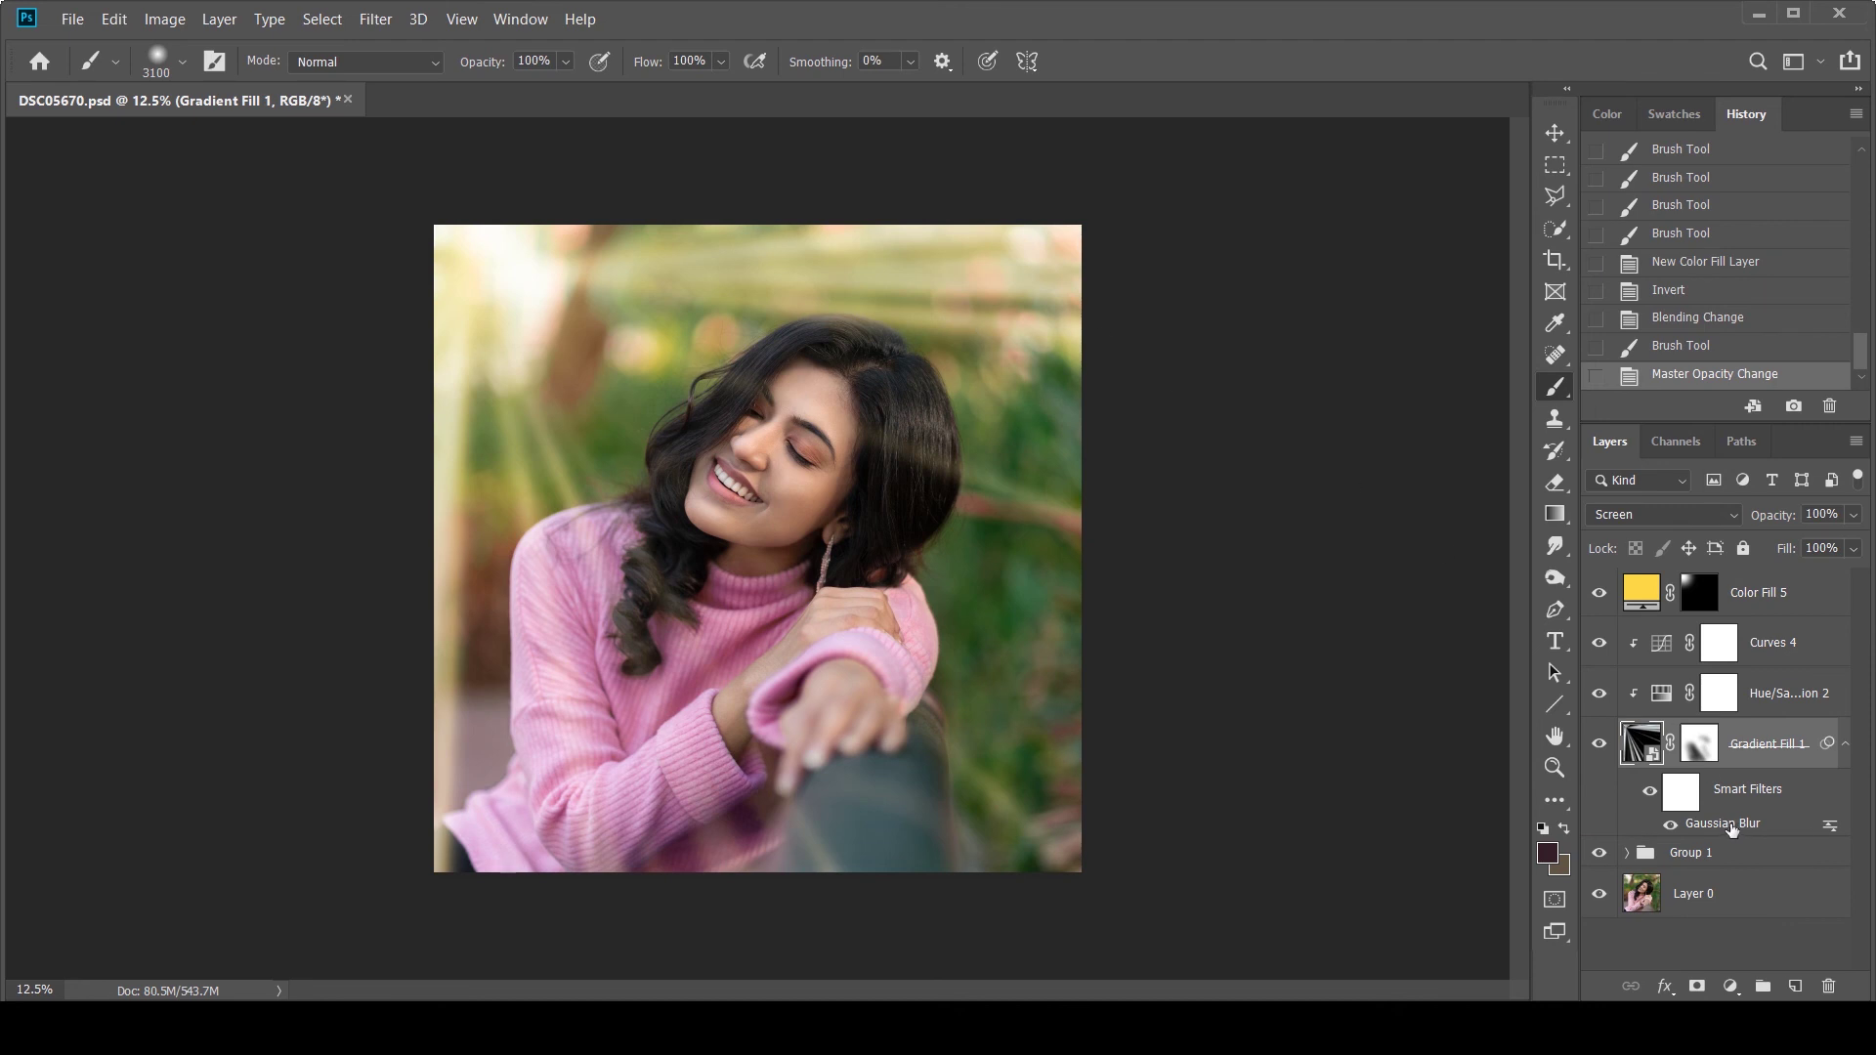
pyautogui.doubleClick(1726, 824)
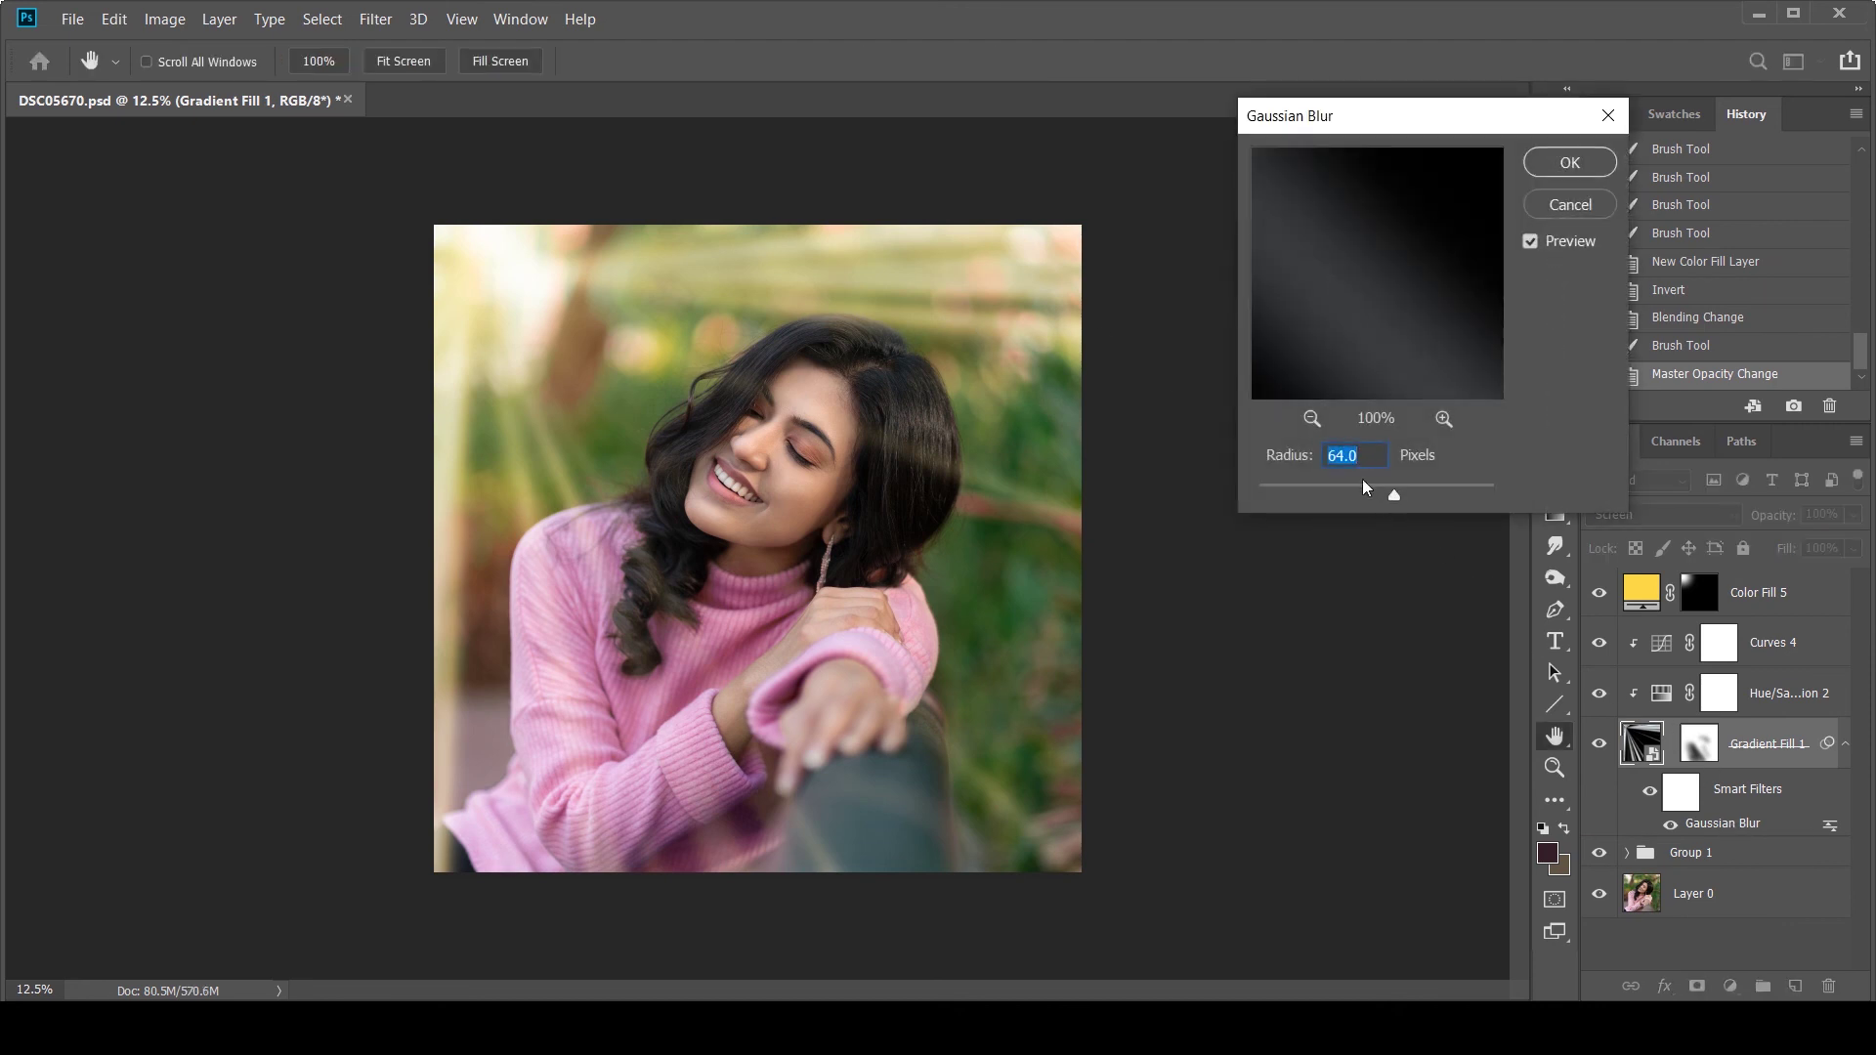
pyautogui.moveTo(1397, 503)
pyautogui.mouseDown()
pyautogui.moveTo(1379, 500)
pyautogui.moveTo(1394, 500)
pyautogui.mouseUp()
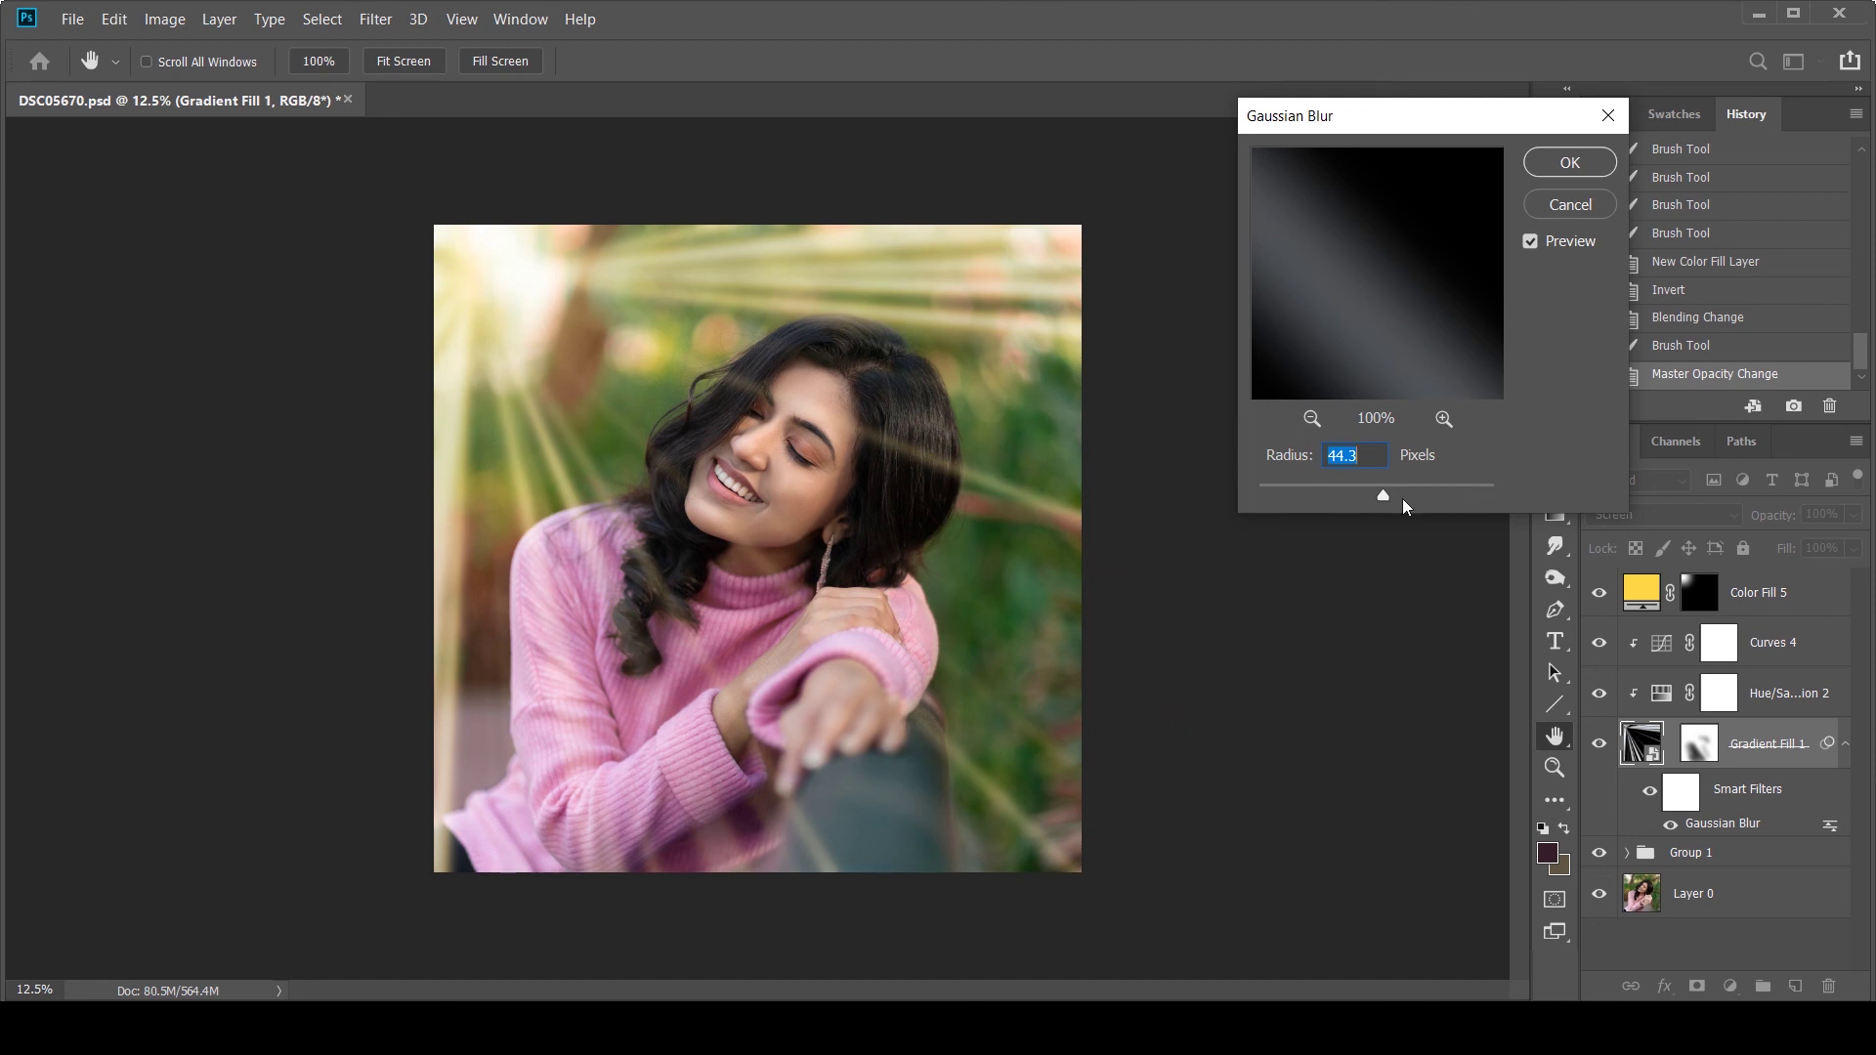
pyautogui.moveTo(1404, 505)
pyautogui.mouseDown()
pyautogui.moveTo(1385, 504)
pyautogui.moveTo(1427, 503)
pyautogui.mouseUp()
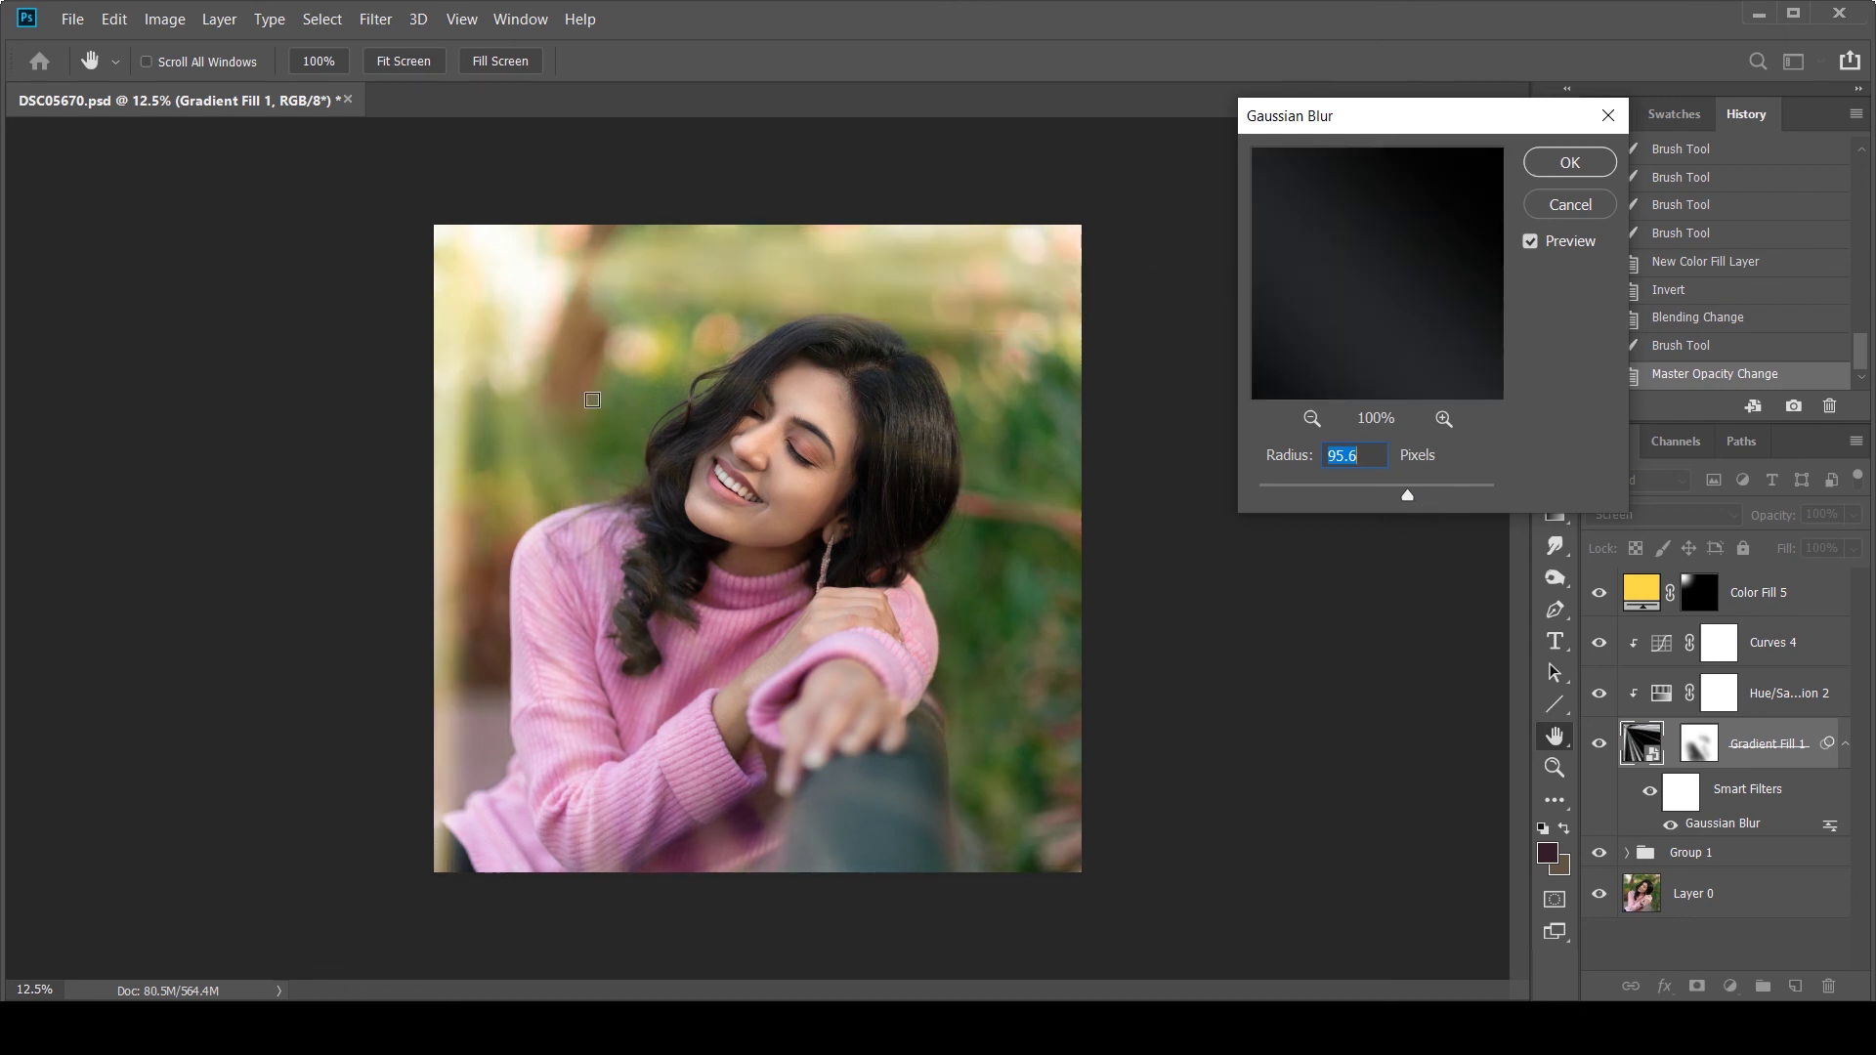
pyautogui.click(1557, 207)
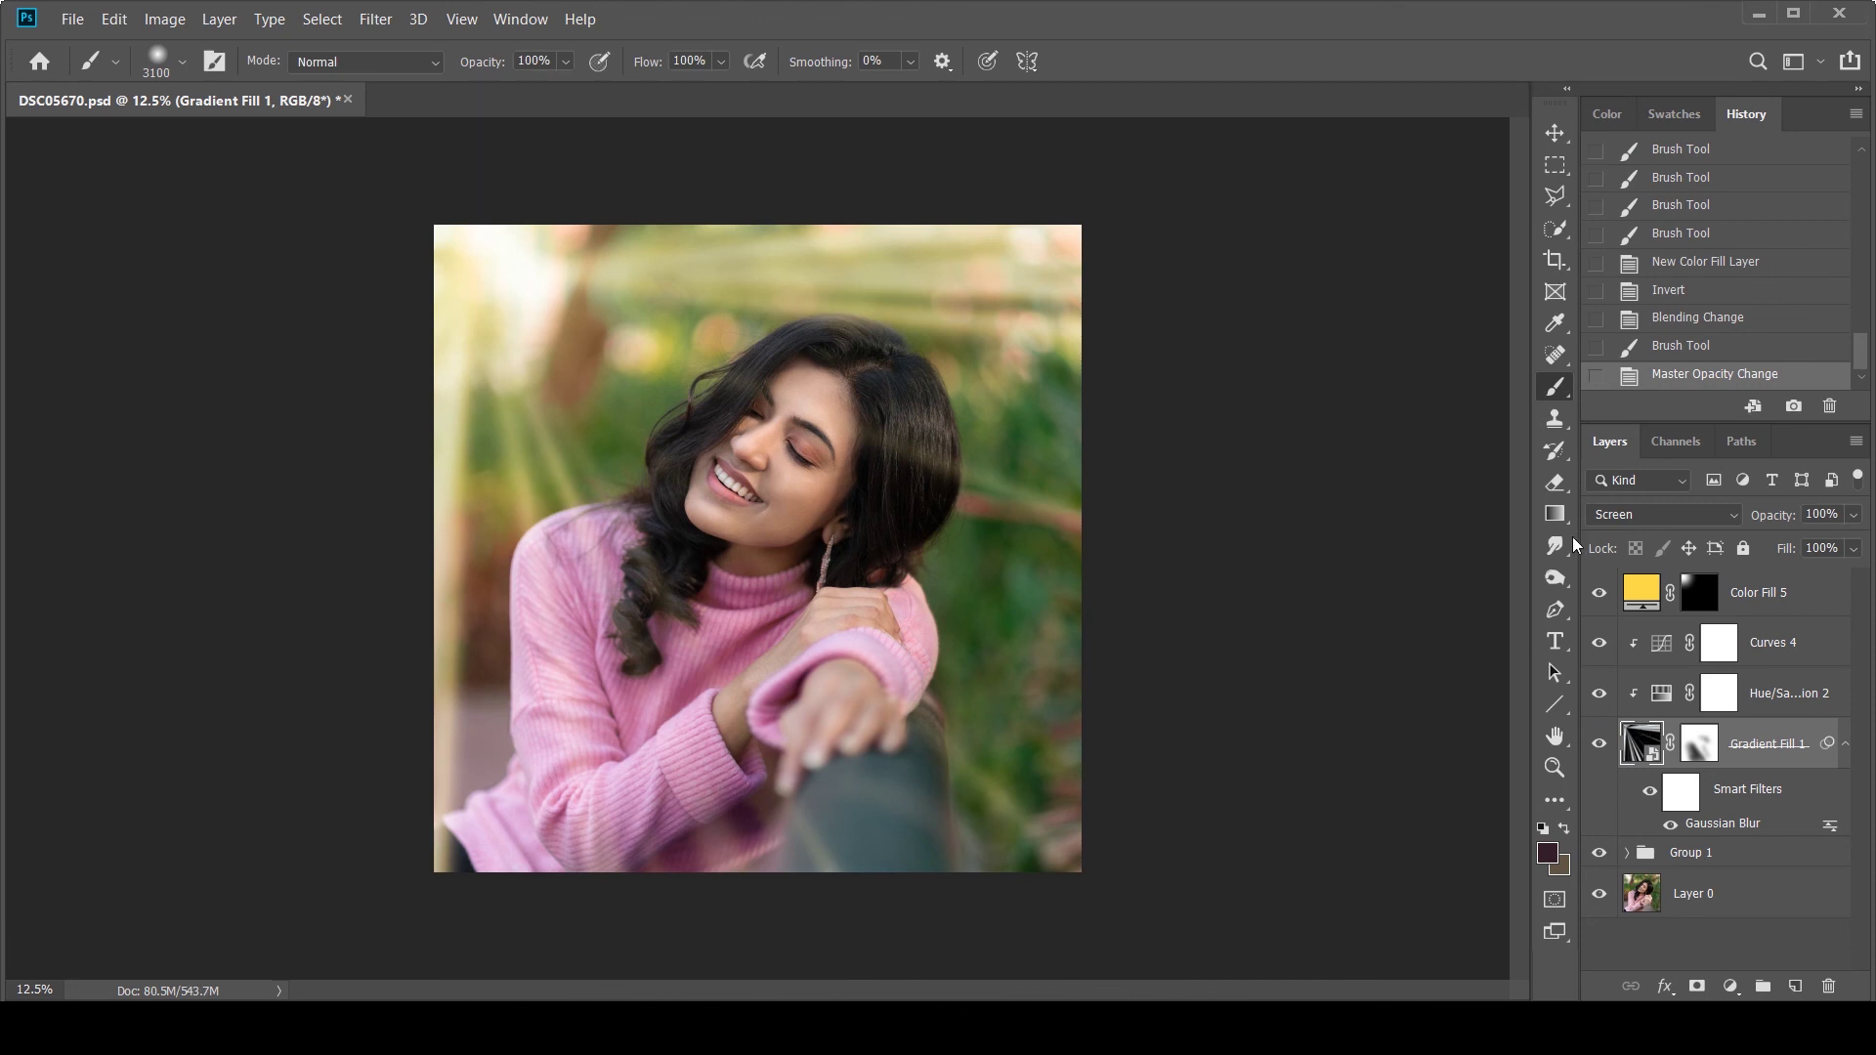
pyautogui.moveTo(1598, 731)
pyautogui.mouseDown()
pyautogui.moveTo(1599, 625)
pyautogui.moveTo(1600, 744)
pyautogui.mouseUp()
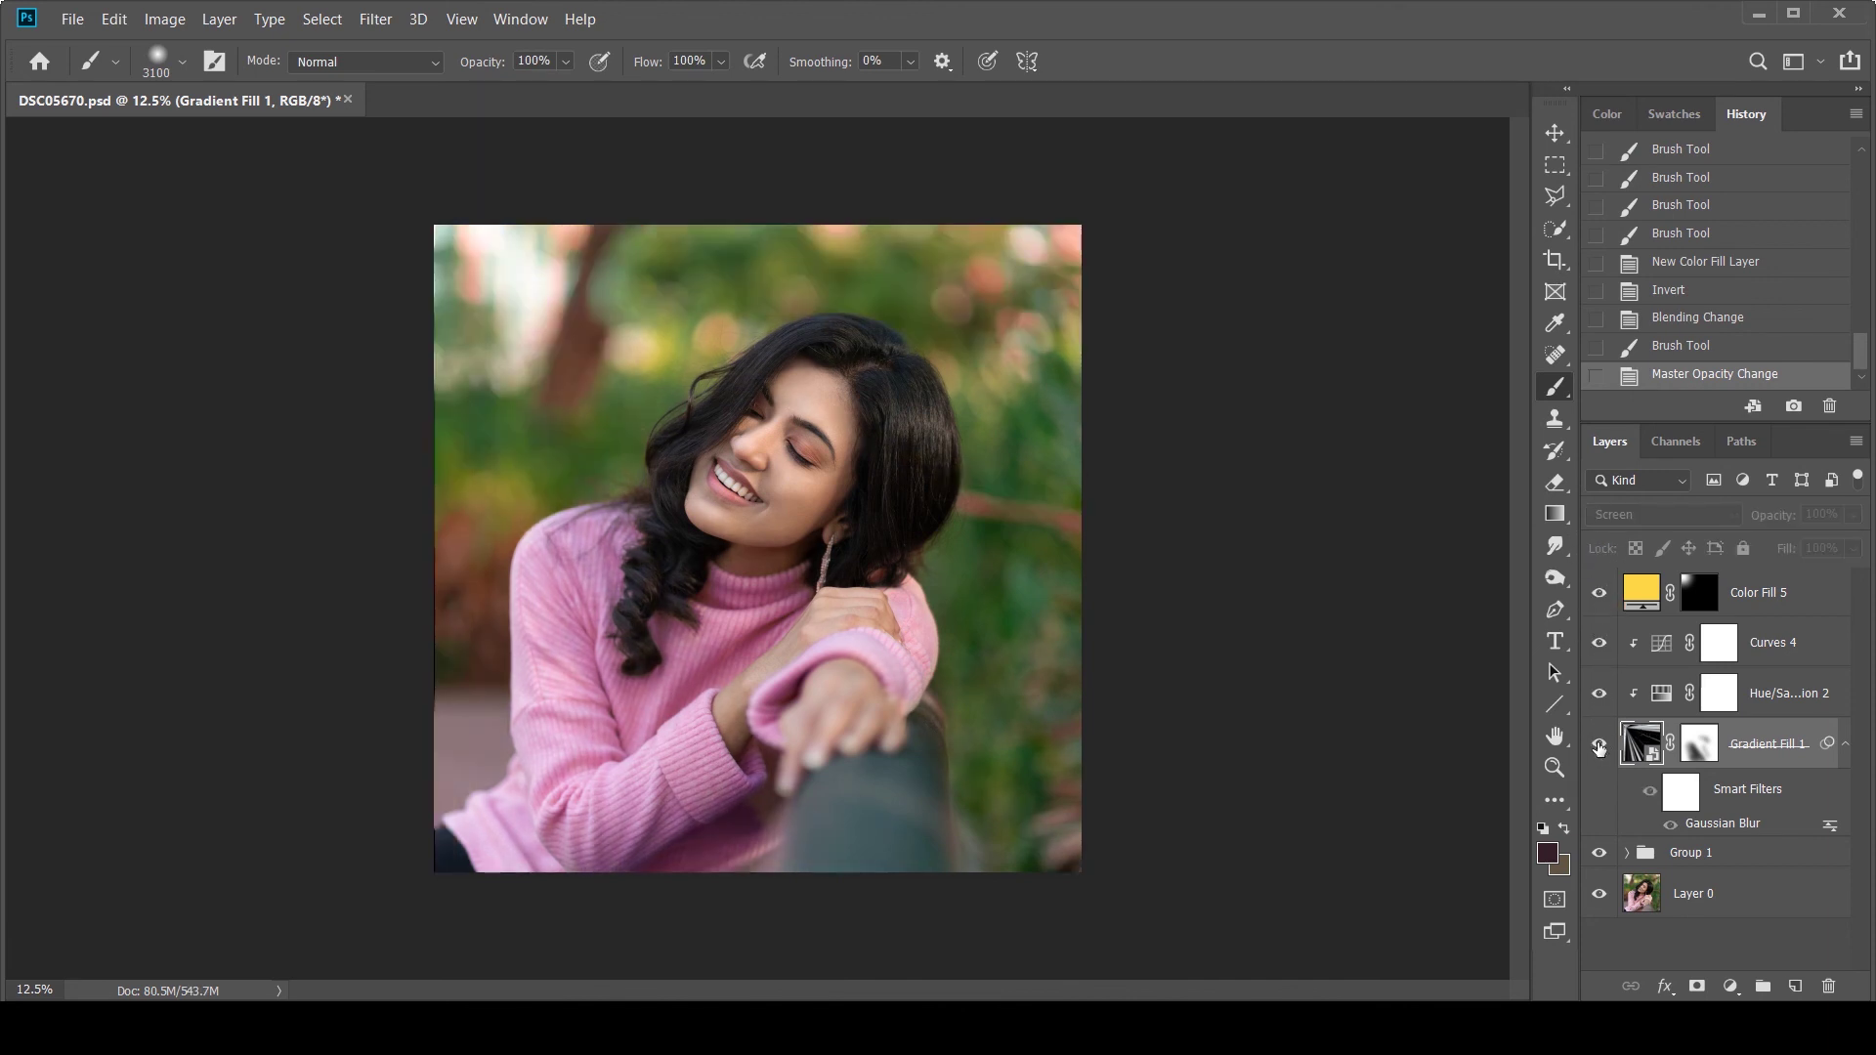